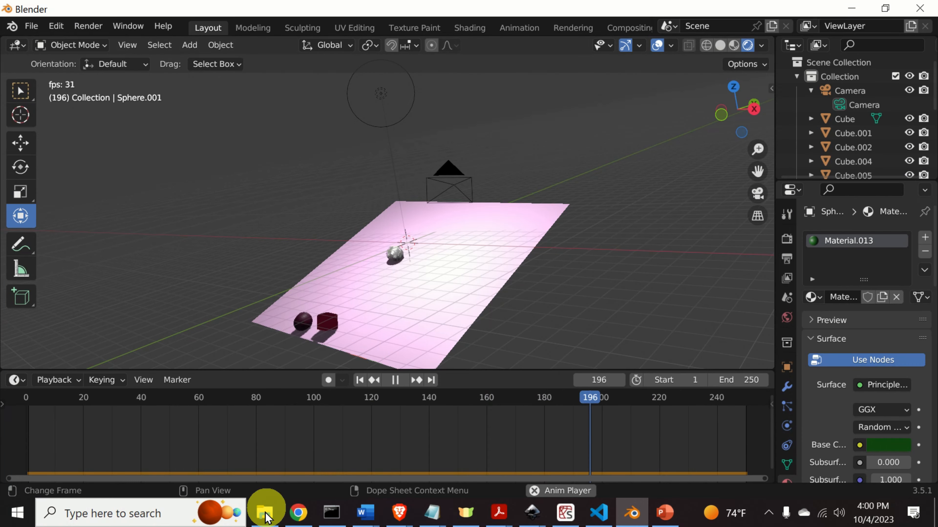
# Step: Open the rendered video final_video0001-0250.mkv from the C:\tmp folder in VLC media player
pyautogui.click(265, 514)
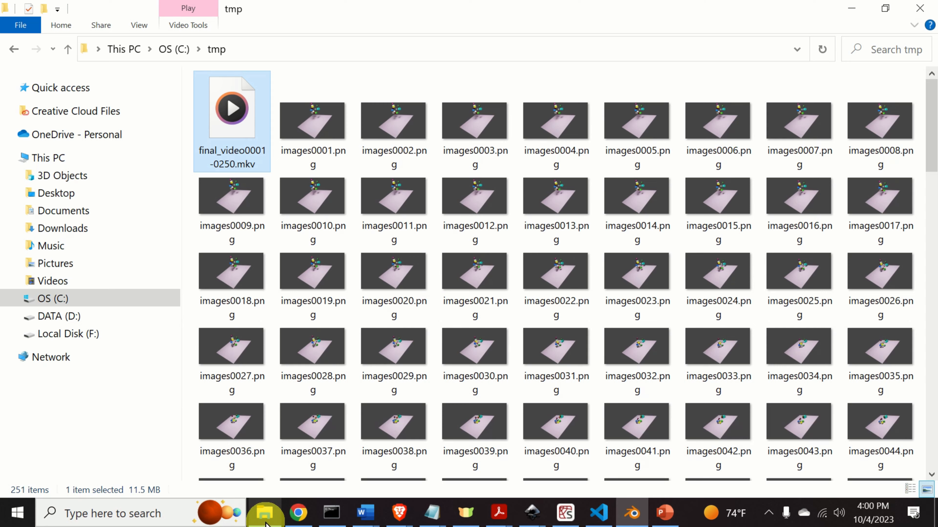
pyautogui.rightClick(240, 116)
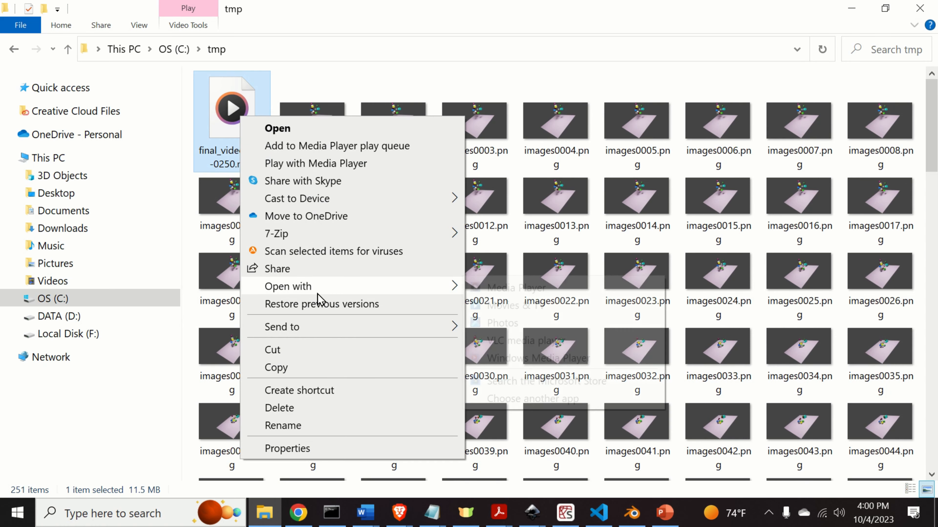
pyautogui.moveTo(318, 290)
pyautogui.click(528, 341)
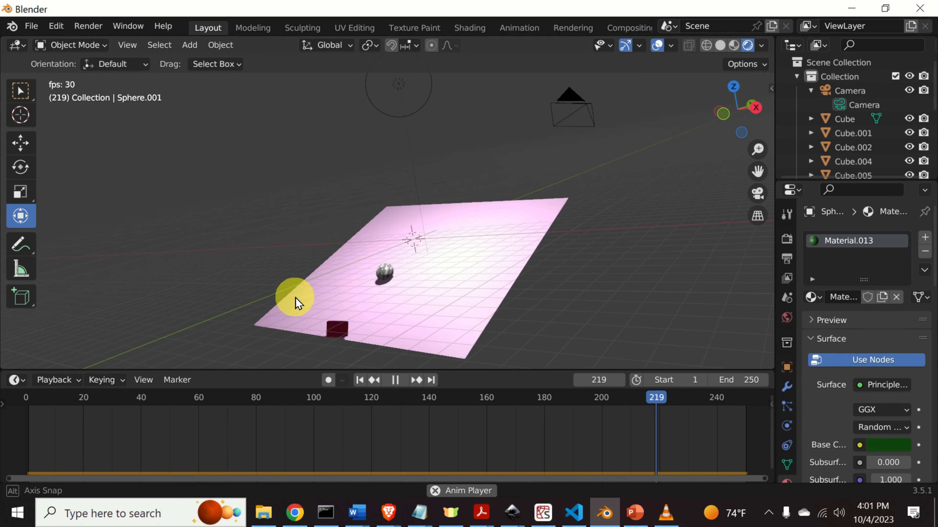
# Step: Return to Blender and examine the playing falling-objects animation from several angles and distances
pyautogui.moveTo(297, 296); pyautogui.dragTo(366, 296, button='middle')
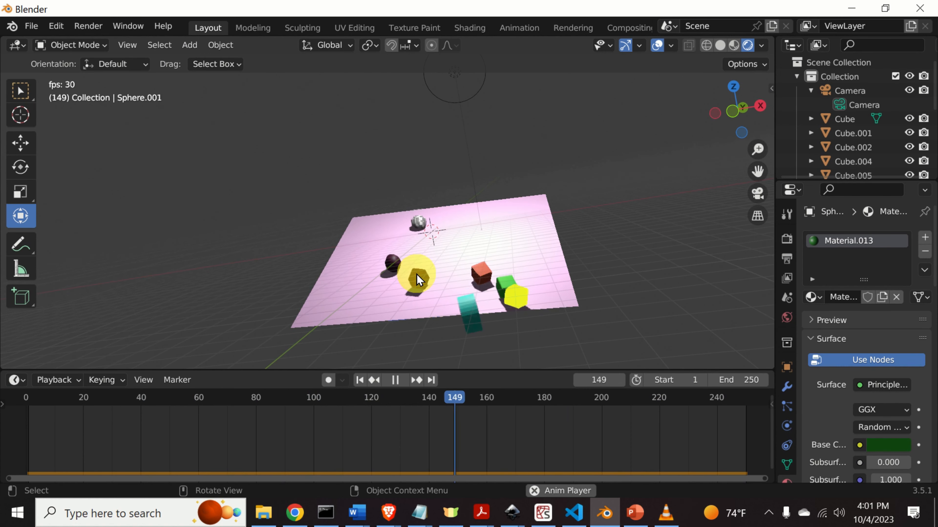
pyautogui.scroll(3, 415, 272)
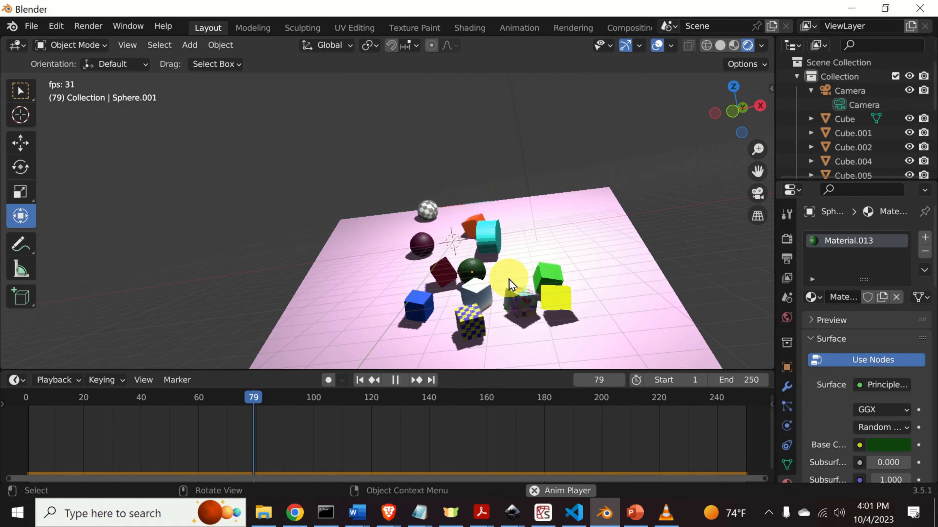
pyautogui.moveTo(453, 275)
pyautogui.mouseDown(button='middle')
pyautogui.moveTo(487, 282)
pyautogui.moveTo(450, 282)
pyautogui.mouseUp(button='middle')
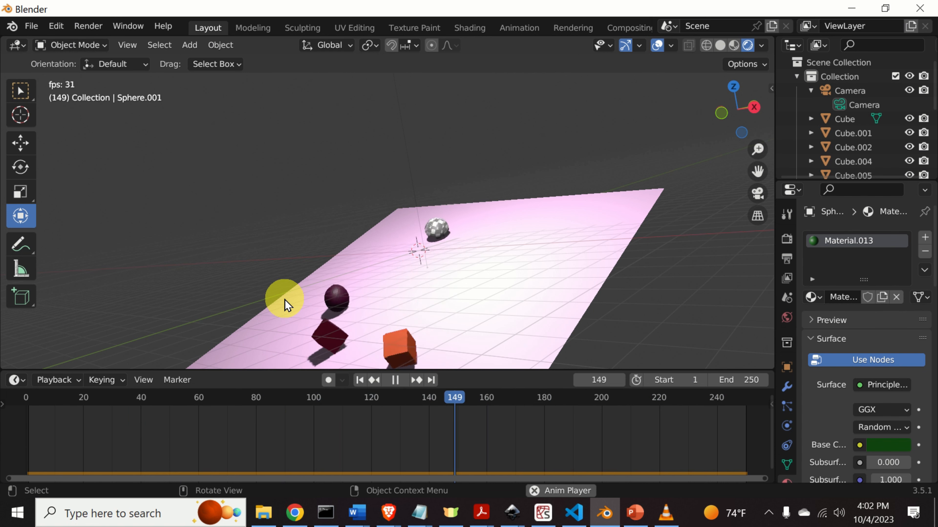
pyautogui.moveTo(284, 305); pyautogui.dragTo(434, 256, button='middle')
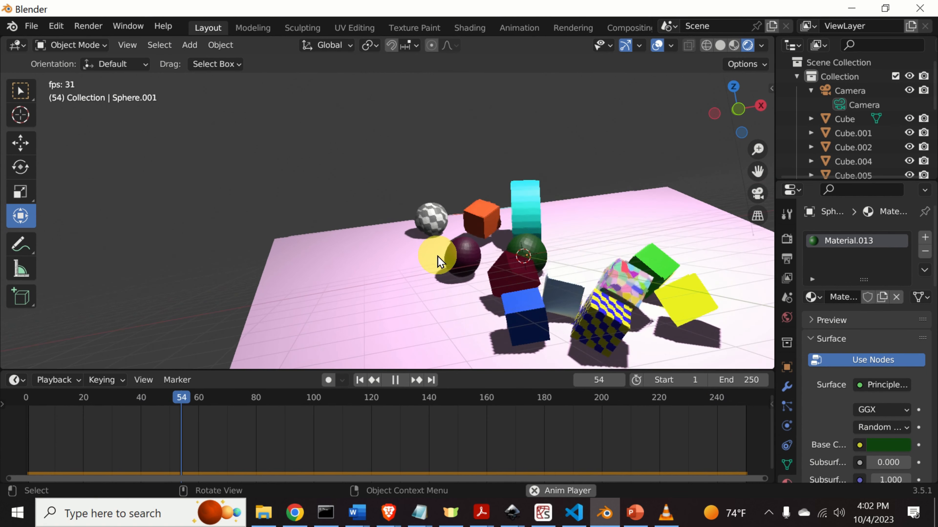
pyautogui.scroll(-3, 443, 258)
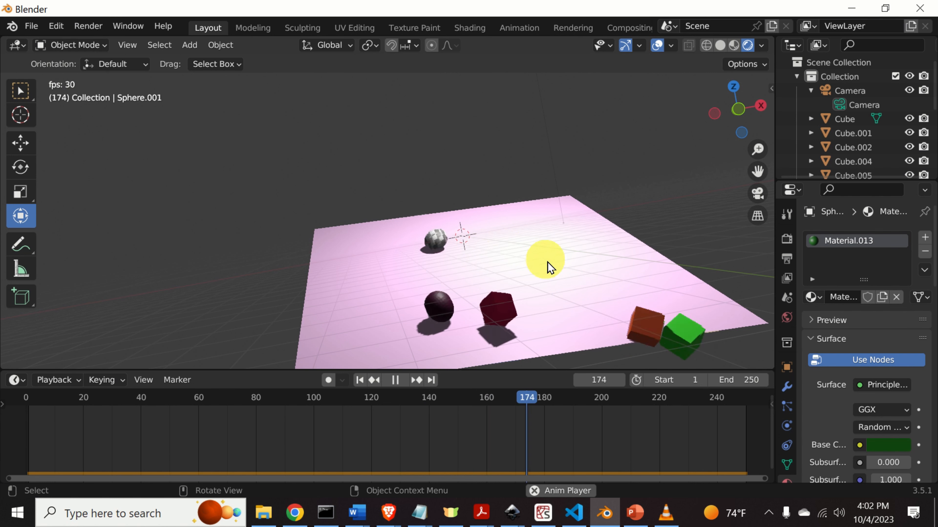
pyautogui.moveTo(529, 275); pyautogui.dragTo(455, 262, button='middle')
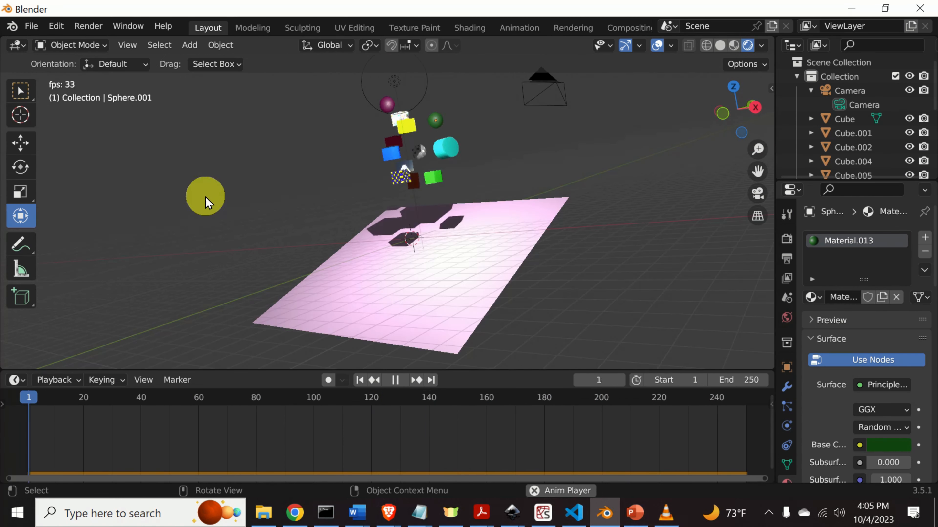
# Step: Create a new General file in place of the falling-objects scene
pyautogui.click(31, 25)
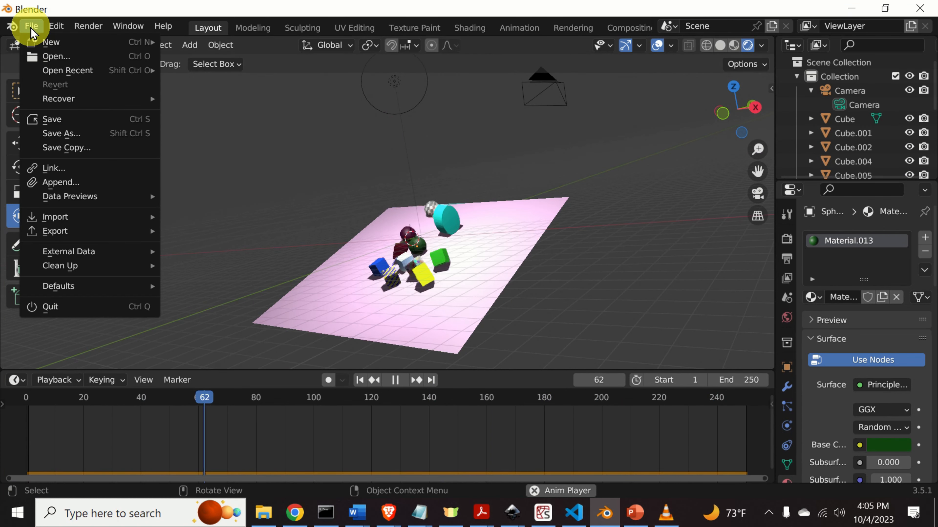
pyautogui.moveTo(44, 42)
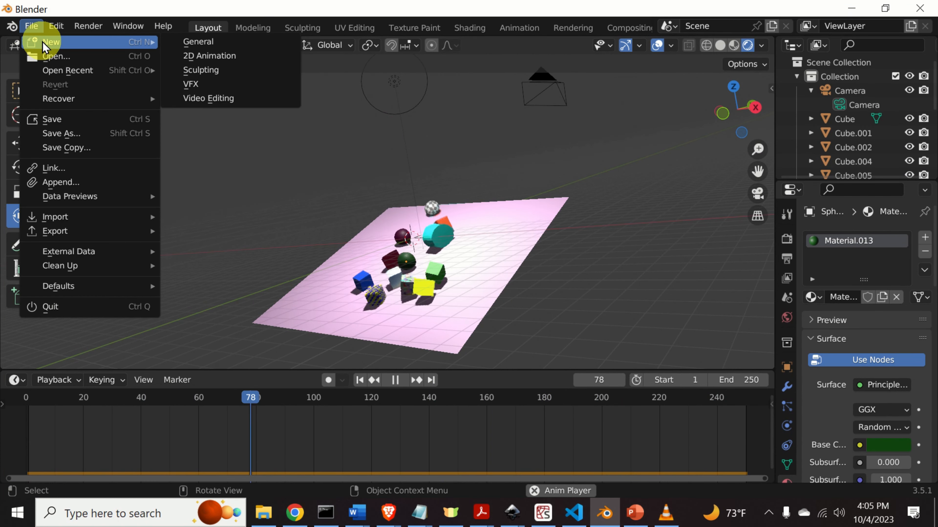
pyautogui.click(190, 41)
pyautogui.click(504, 283)
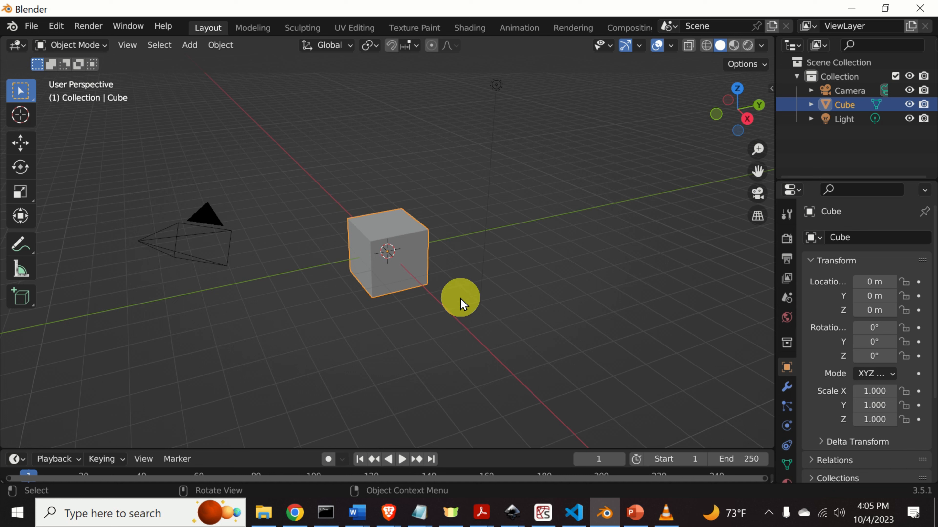
# Step: Start the Shortcut VUr add-on in the 3D viewport with its default settings
pyautogui.press('n')
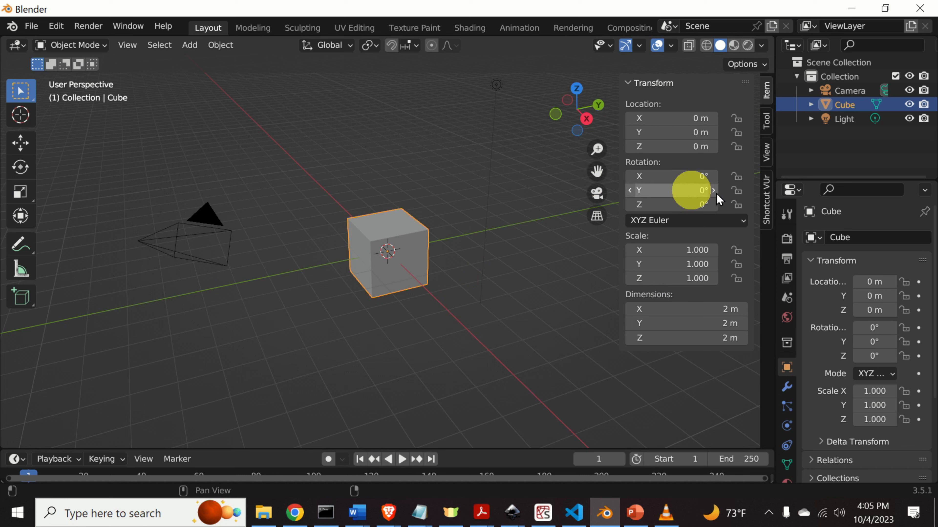
pyautogui.click(766, 207)
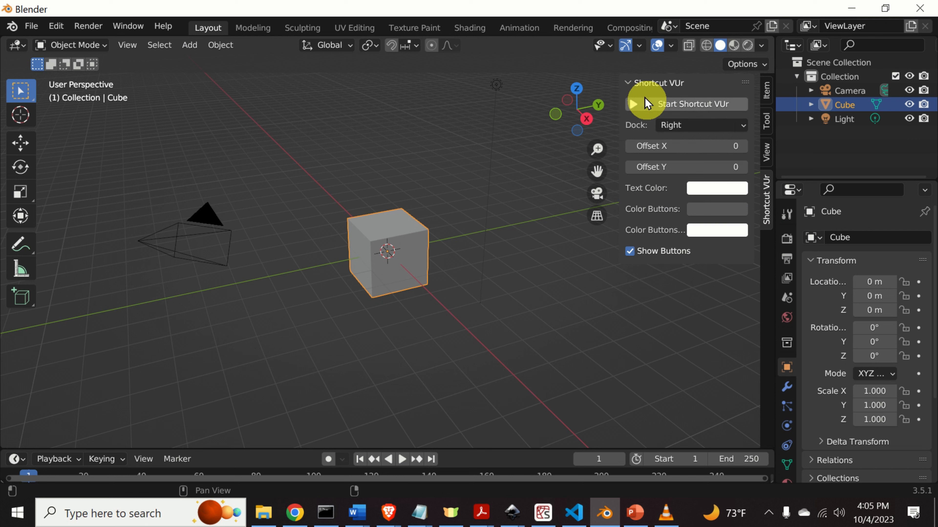
pyautogui.click(632, 106)
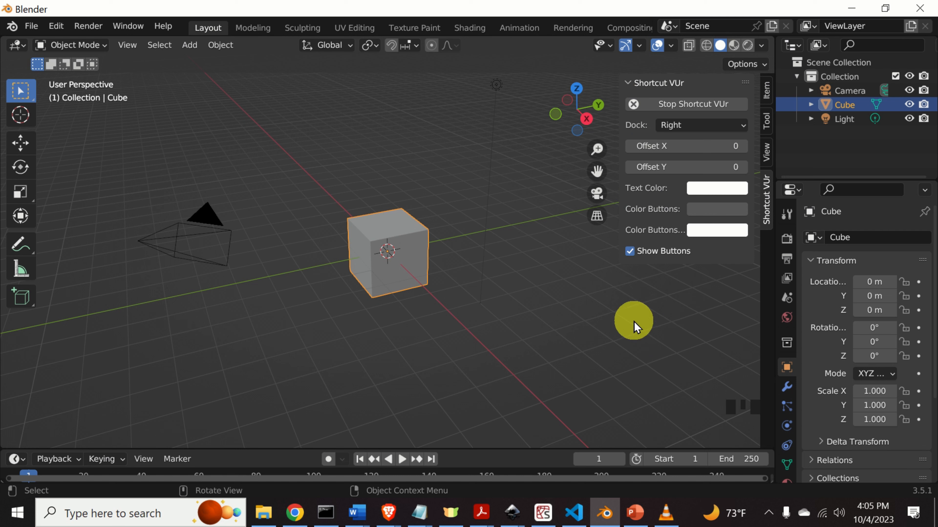
# Step: Practise deselecting and reselecting the default cube, ending with the cube selected
pyautogui.click(431, 336)
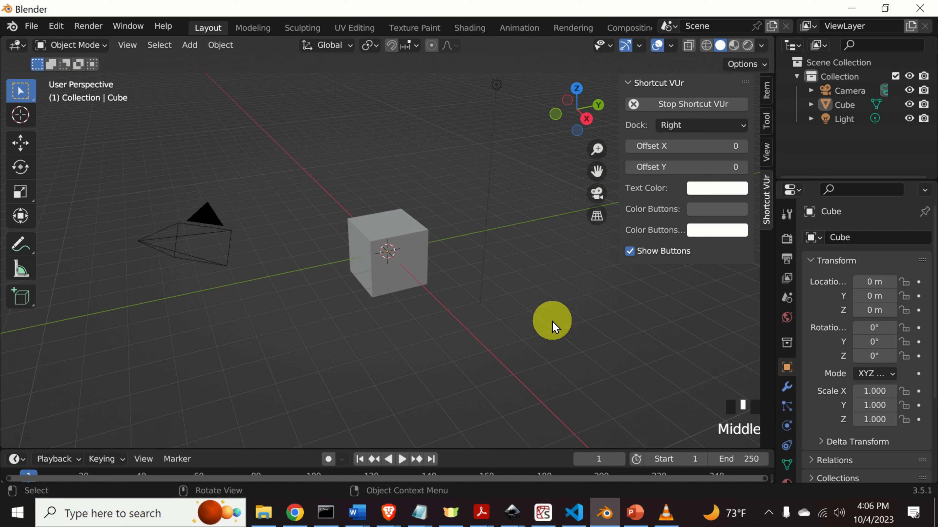
pyautogui.rightClick(553, 326)
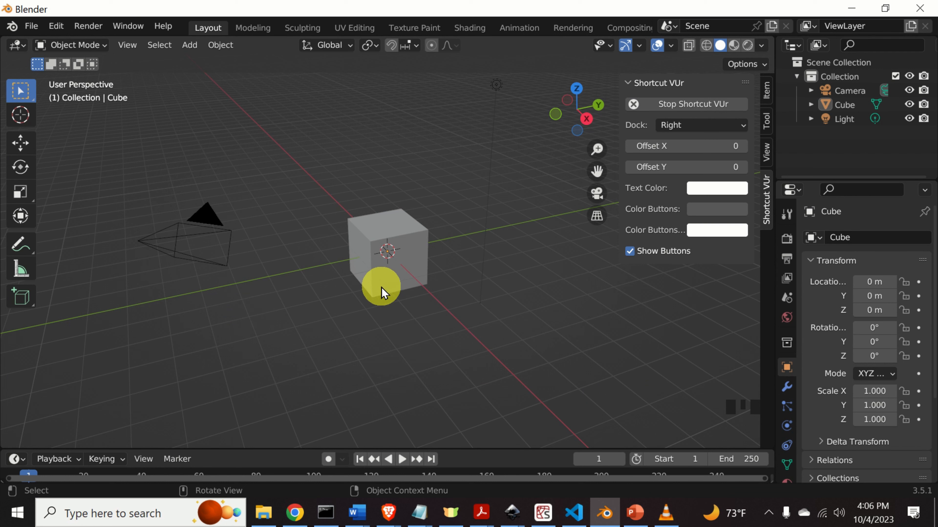
pyautogui.click(398, 274)
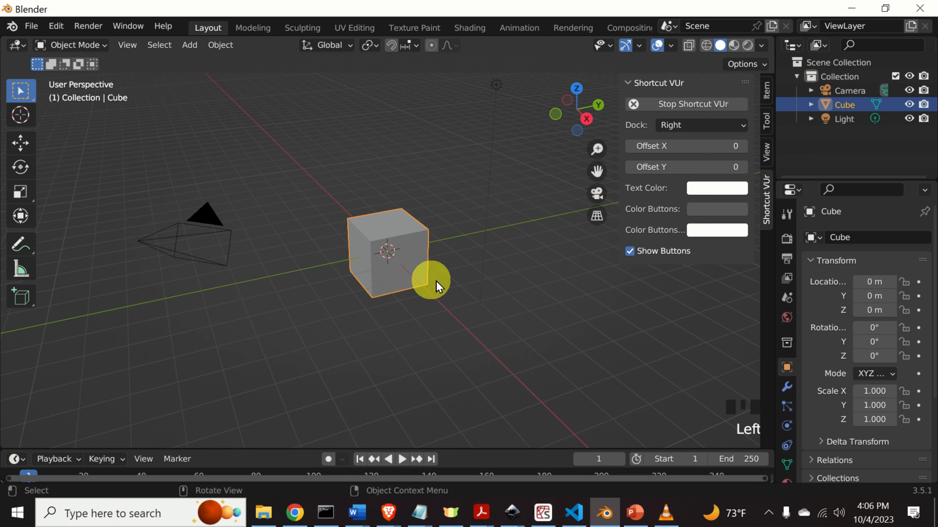
pyautogui.click(513, 280)
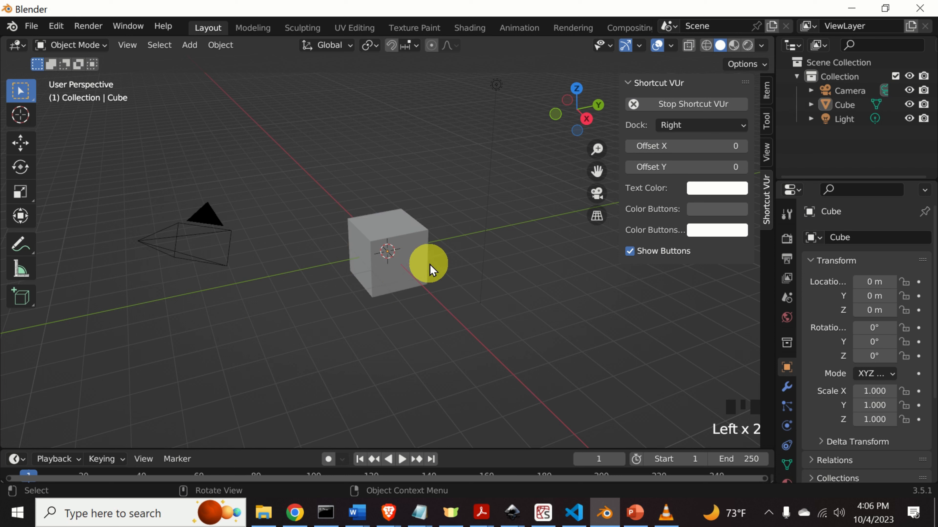
pyautogui.click(409, 263)
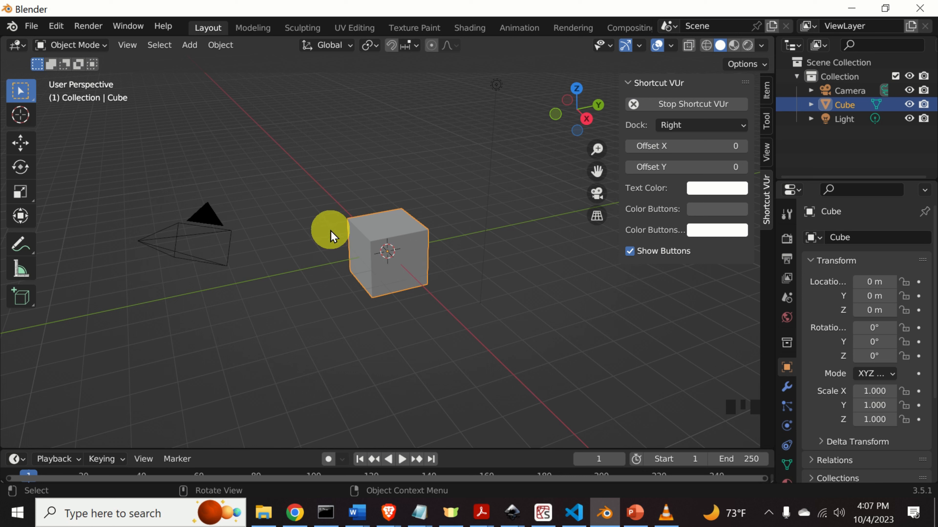
# Step: Examine the default cube by panning, orbiting and zooming the 3D view around it
pyautogui.moveTo(388, 270)
pyautogui.keyDown('shift'); pyautogui.mouseDown(button='middle')
pyautogui.moveTo(506, 287)
pyautogui.moveTo(391, 282)
pyautogui.moveTo(381, 210)
pyautogui.moveTo(383, 251)
pyautogui.moveTo(442, 273)
pyautogui.moveTo(487, 272)
pyautogui.moveTo(371, 269)
pyautogui.mouseUp(button='middle'); pyautogui.keyUp('shift')
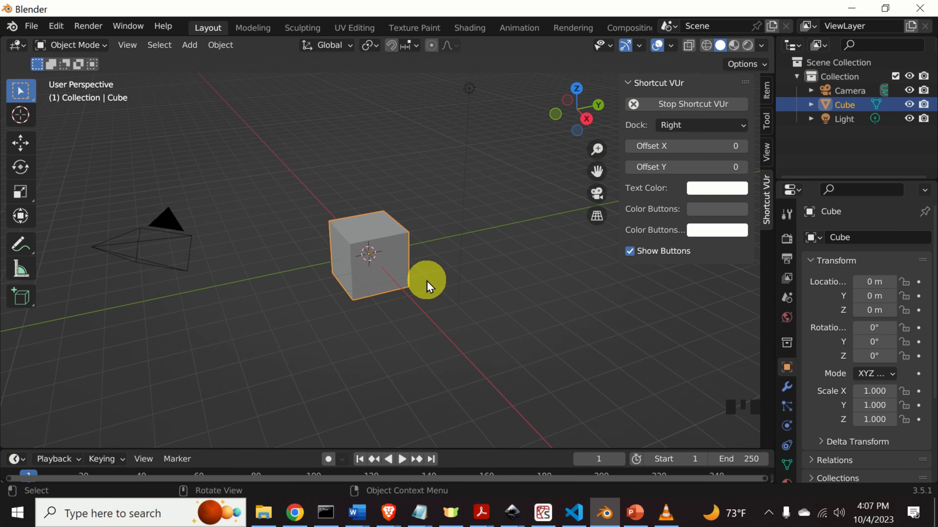
pyautogui.moveTo(417, 290); pyautogui.dragTo(458, 284, button='middle')
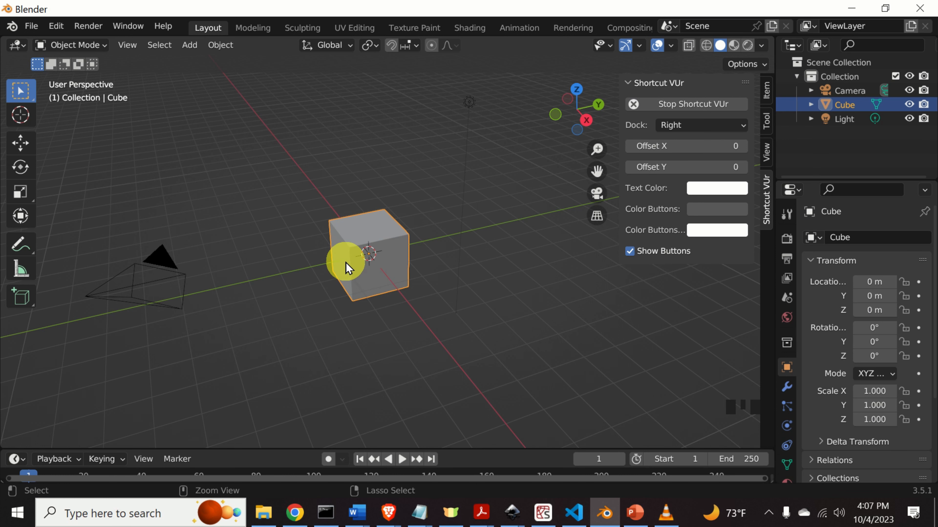
pyautogui.moveTo(349, 268)
pyautogui.keyDown('ctrl'); pyautogui.mouseDown(button='middle')
pyautogui.moveTo(335, 224)
pyautogui.moveTo(335, 279)
pyautogui.moveTo(337, 231)
pyautogui.moveTo(340, 265)
pyautogui.mouseUp(button='middle'); pyautogui.keyUp('ctrl')
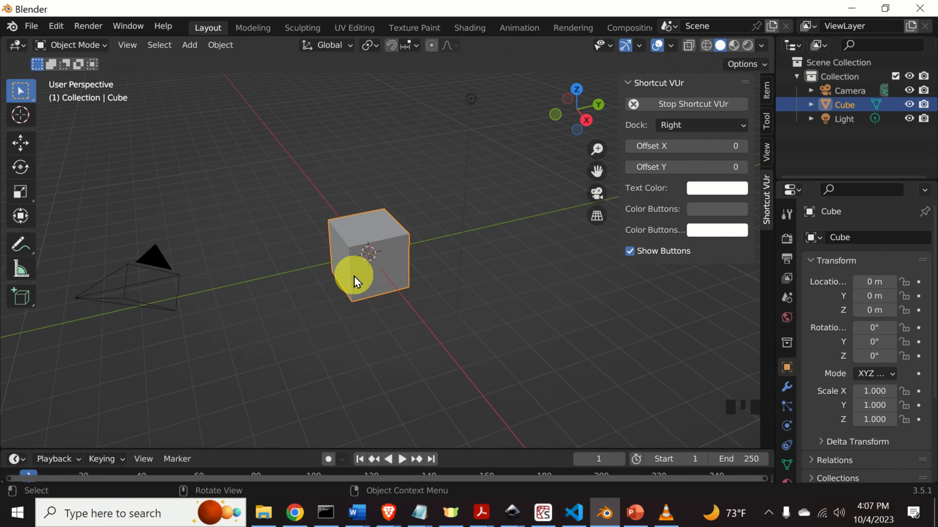
pyautogui.scroll(2, 349, 286)
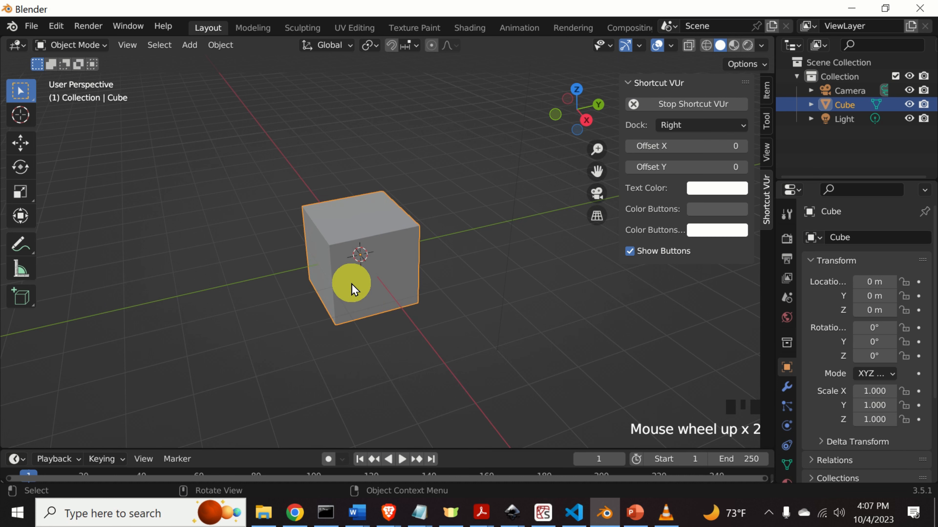
pyautogui.scroll(-3, 354, 286)
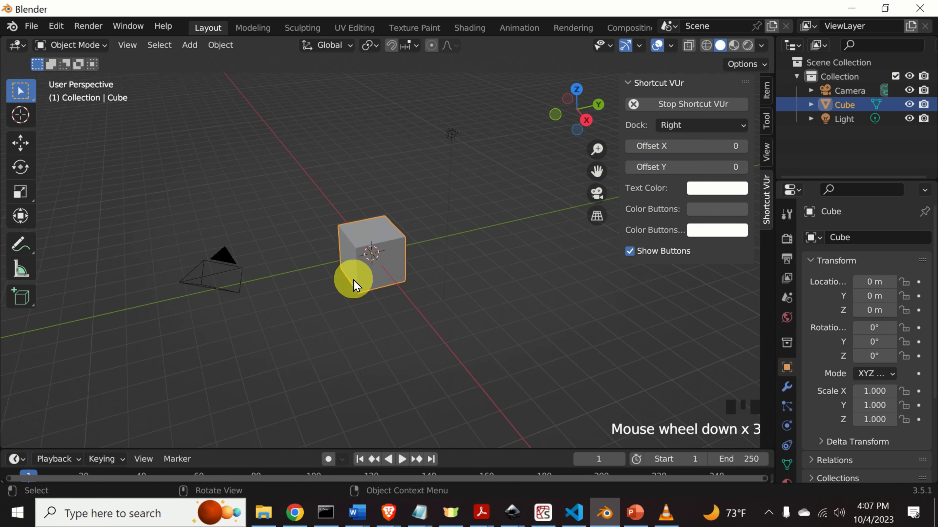
pyautogui.scroll(4, 354, 286)
pyautogui.scroll(-5, 355, 287)
pyautogui.scroll(2, 356, 281)
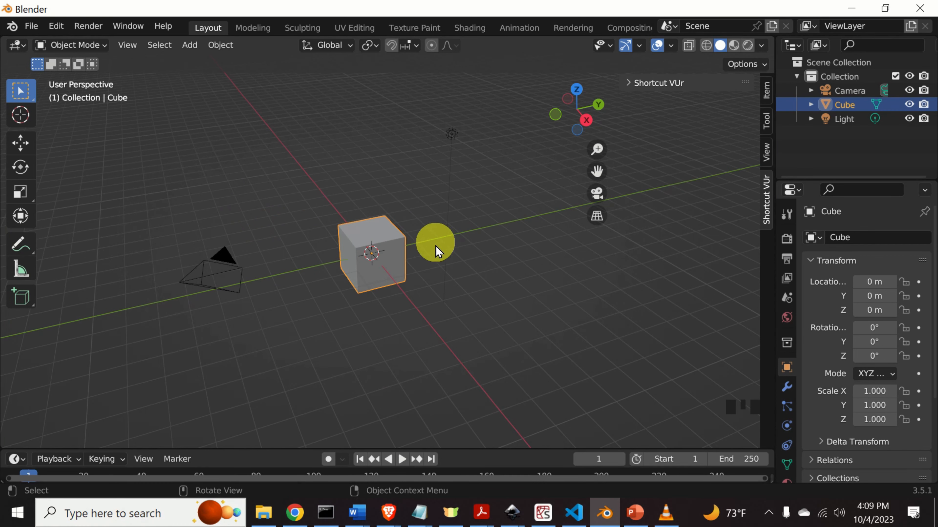
# Step: Delete the default cube from the scene
pyautogui.click(442, 259)
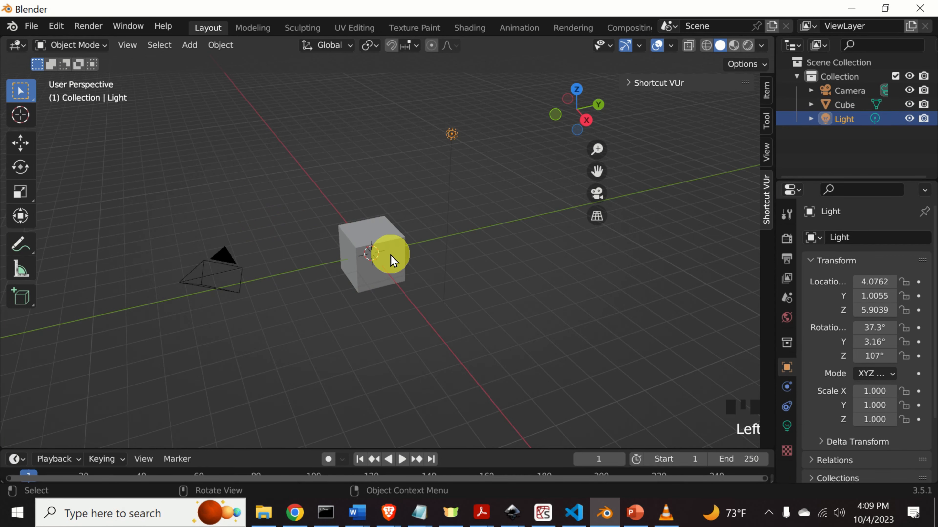
pyautogui.click(391, 257)
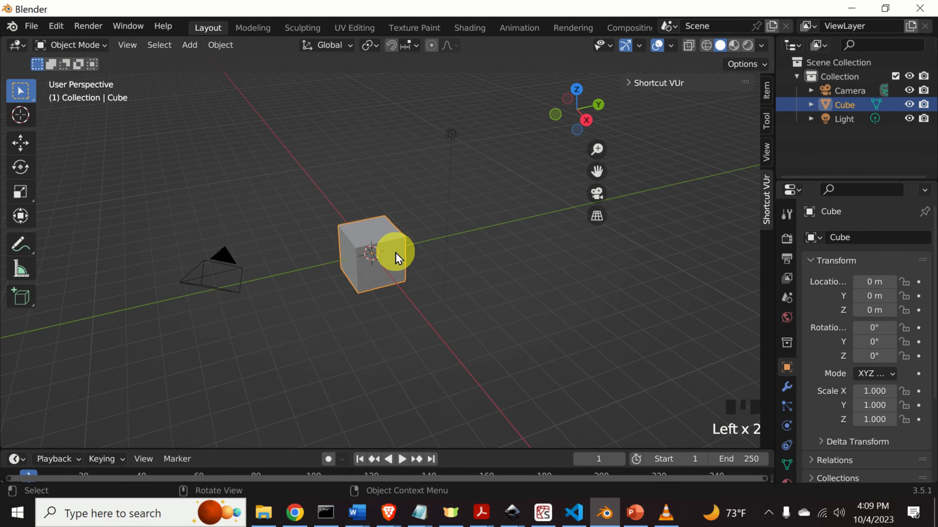
pyautogui.press('Delete')
# Step: Add a new cube mesh at the world origin
pyautogui.scroll(6, 397, 250)
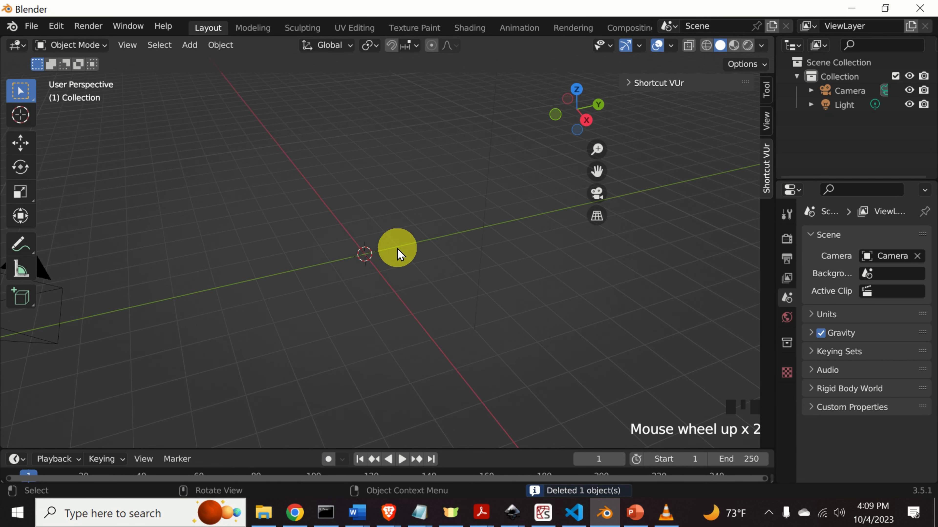
pyautogui.scroll(-13, 389, 250)
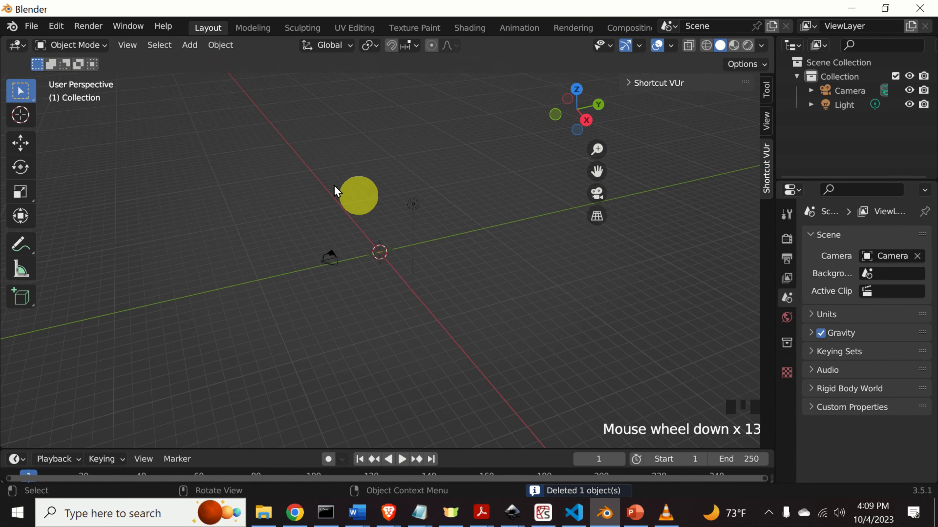
pyautogui.click(190, 46)
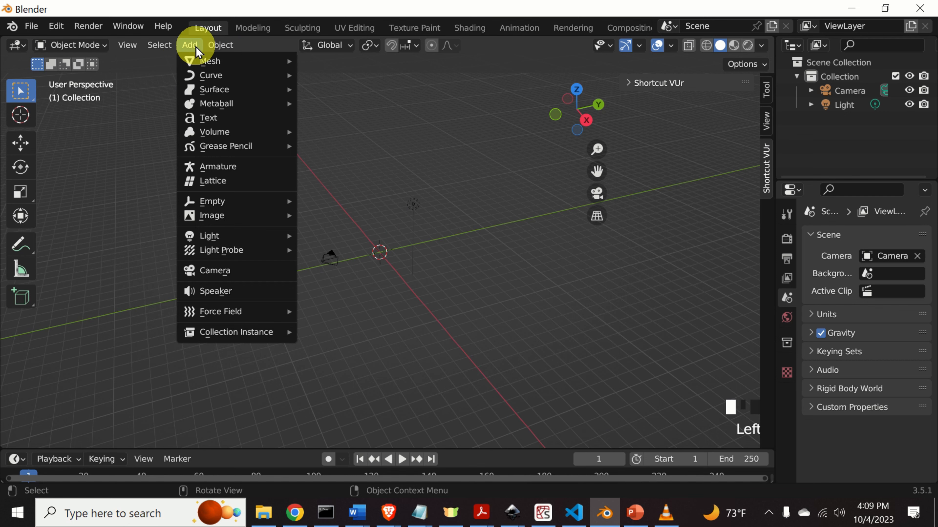
pyautogui.moveTo(194, 63)
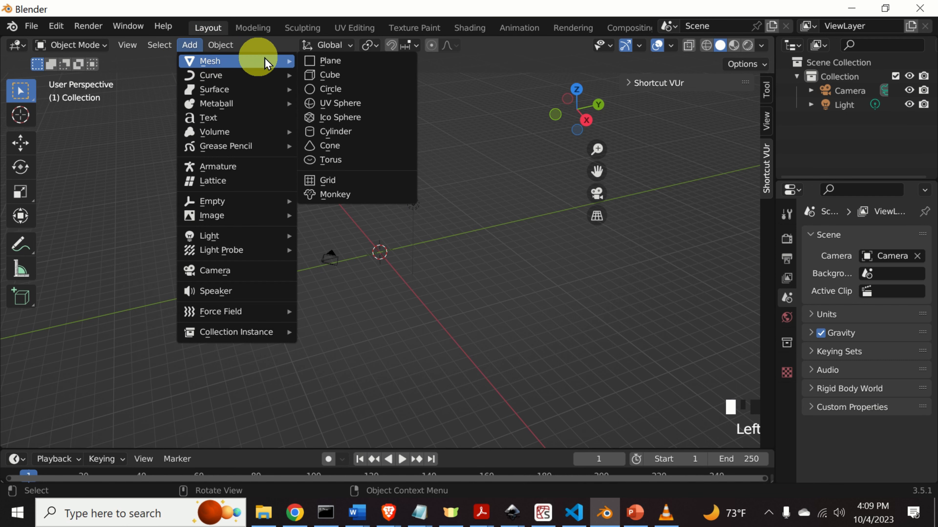
pyautogui.click(327, 74)
# Step: Set the new cube's scale to 0.3 on the X, Y and Z axes
pyautogui.scroll(7, 381, 259)
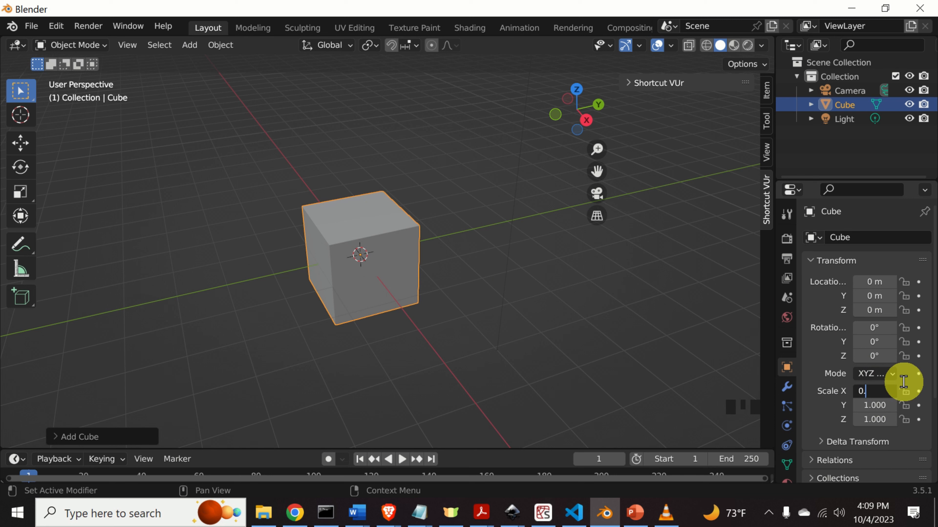
pyautogui.press('Return')
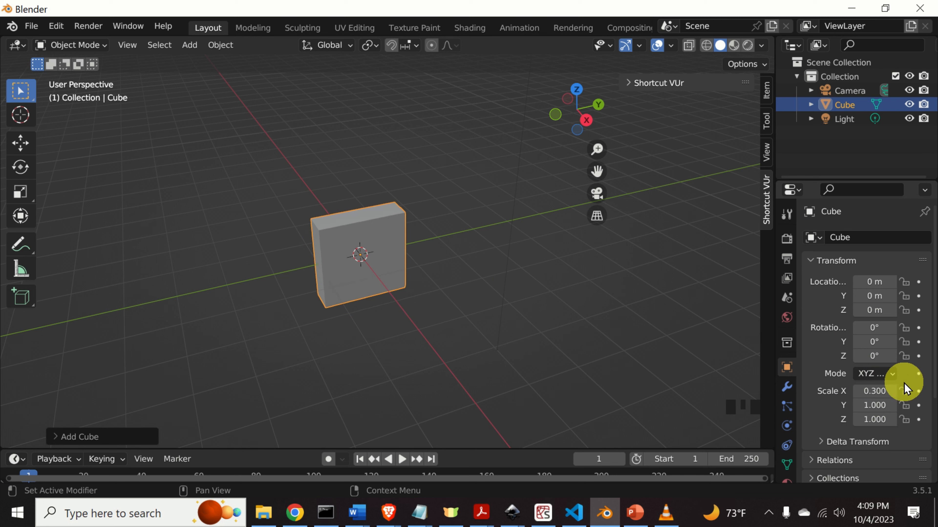
pyautogui.click(874, 406)
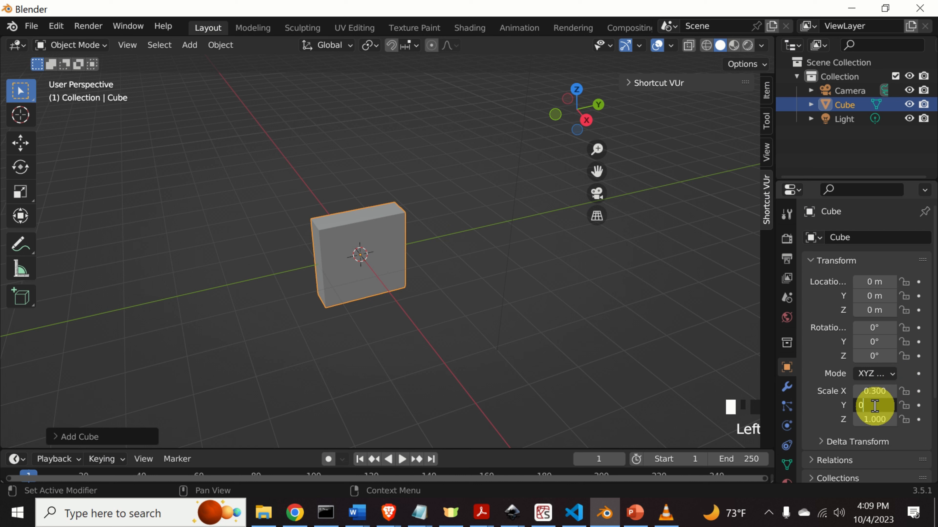
pyautogui.write('0.3')
pyautogui.press('Return')
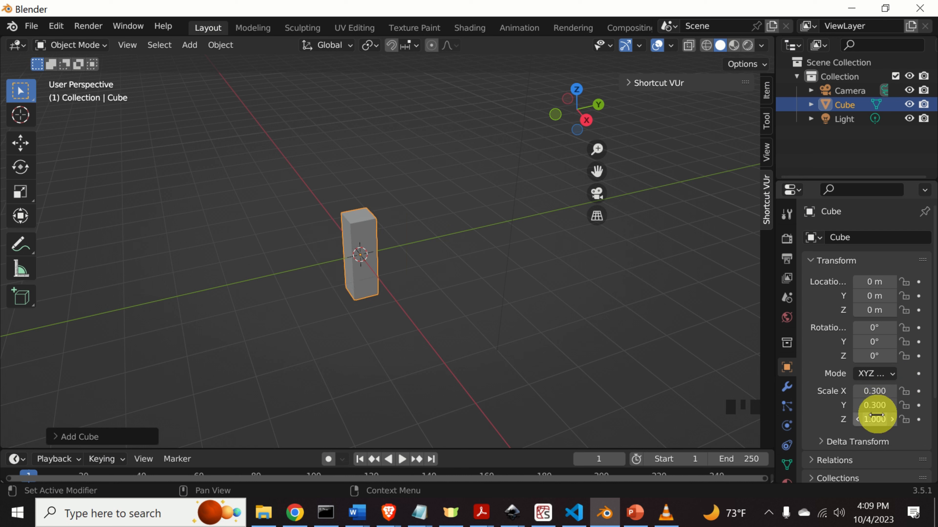
pyautogui.click(875, 419)
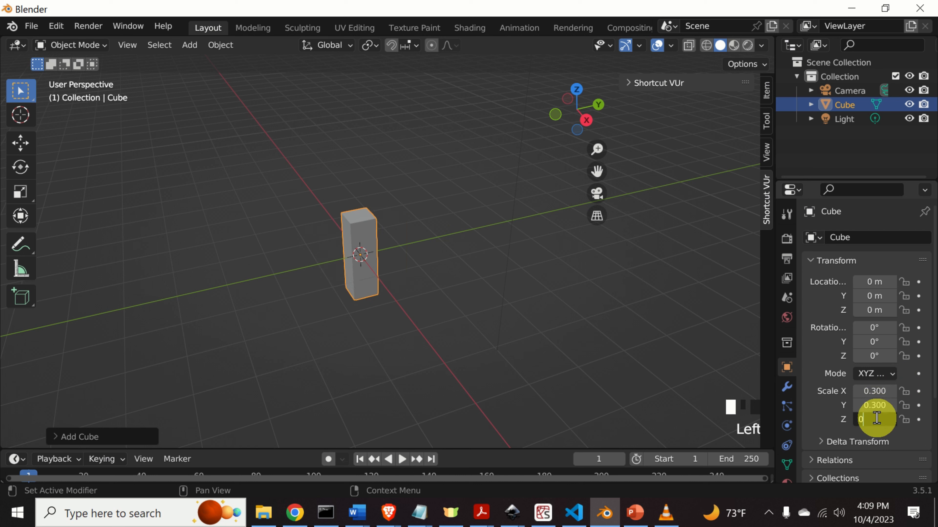
pyautogui.write('0.3')
pyautogui.press('Return')
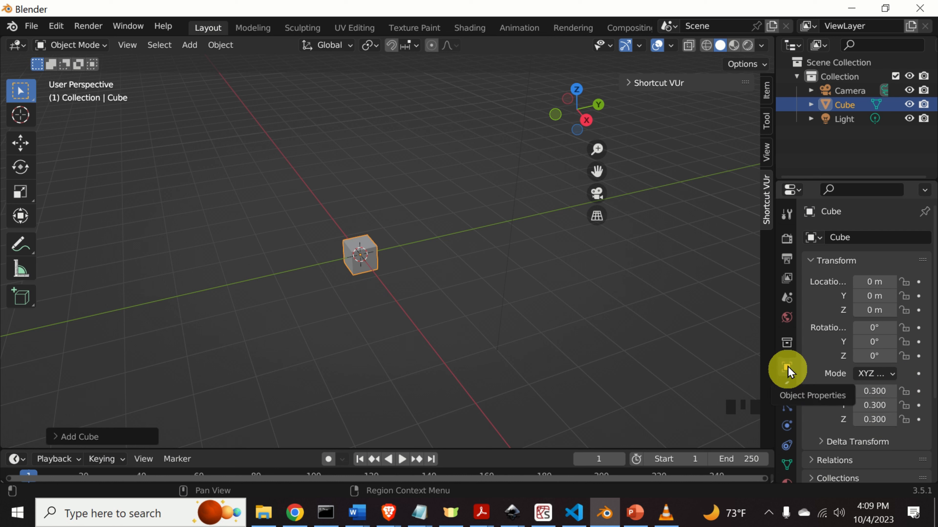
pyautogui.click(786, 345)
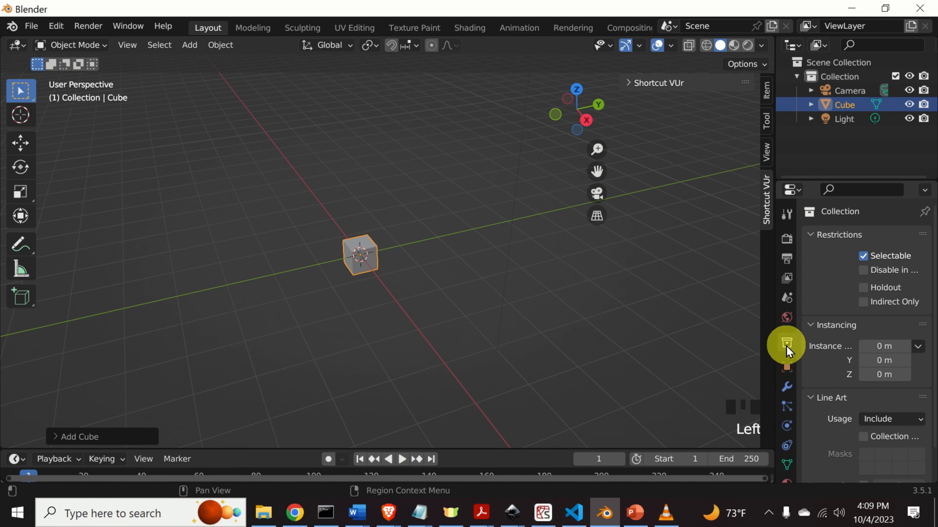
pyautogui.click(787, 369)
# Step: Raise the cube freely above the grid with the Transform tool, to about X -1.13, Y 0.22, Z 1.98 m
pyautogui.scroll(-1, 365, 308)
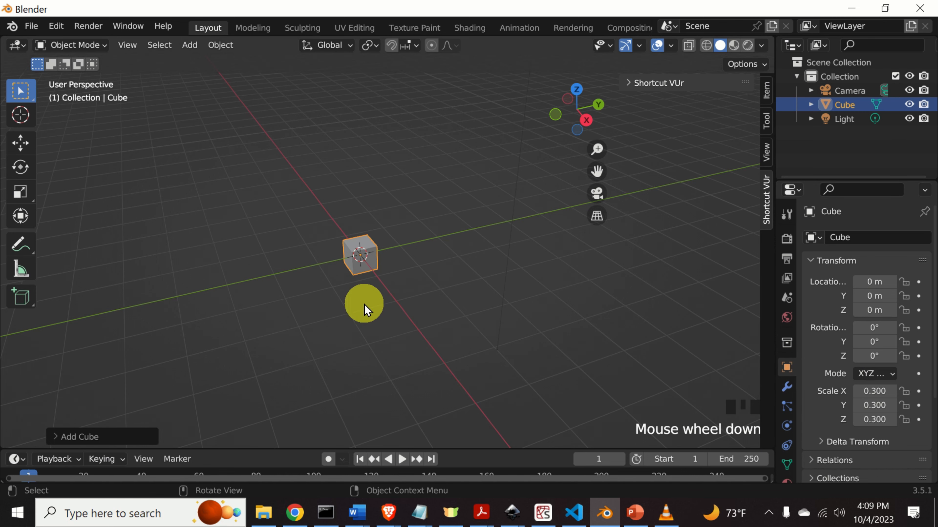
pyautogui.scroll(-3, 364, 307)
pyautogui.moveTo(380, 253); pyautogui.dragTo(335, 263, button='middle')
pyautogui.scroll(1, 393, 259)
pyautogui.scroll(2, 368, 260)
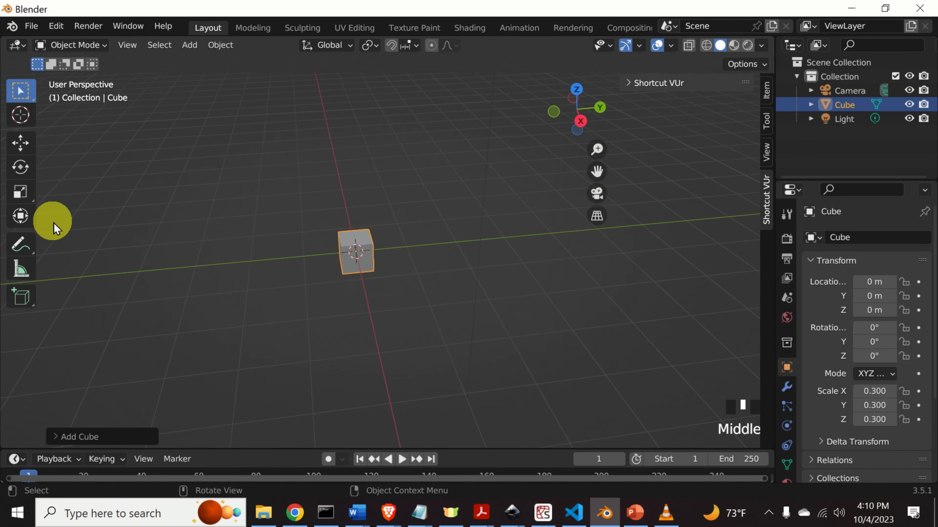
pyautogui.click(22, 217)
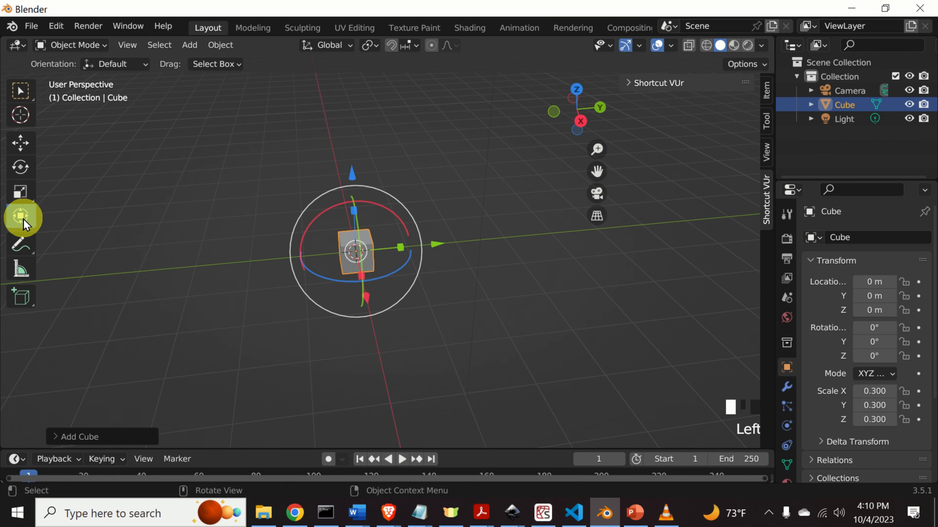
pyautogui.click(355, 256)
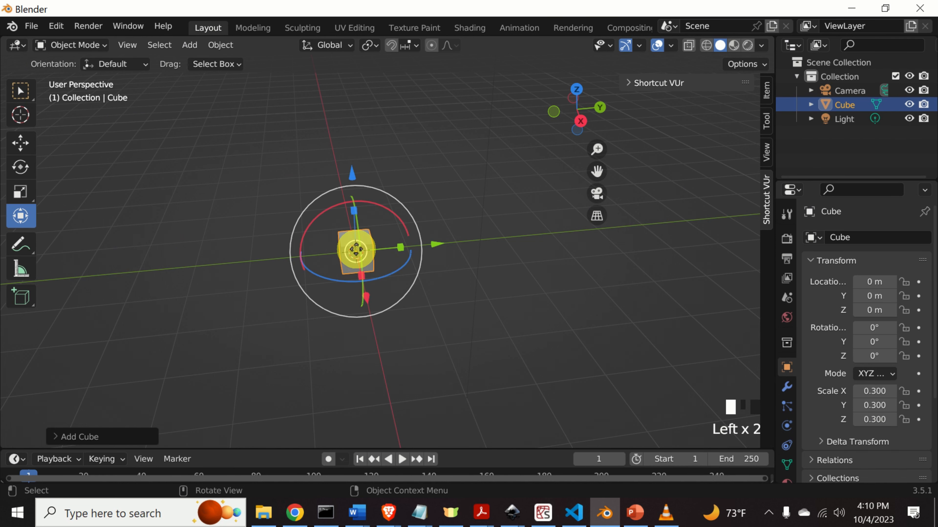
pyautogui.moveTo(356, 250); pyautogui.dragTo(356, 130)
pyautogui.scroll(-3, 372, 163)
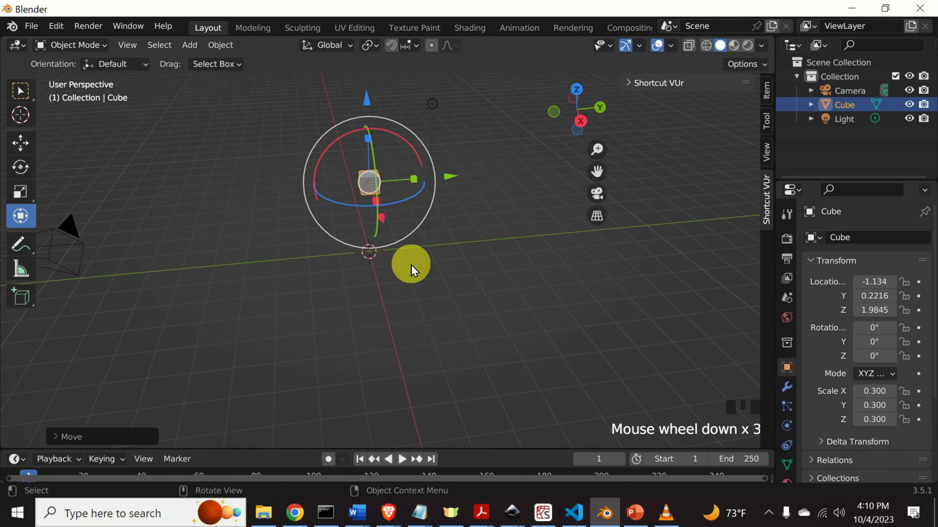
# Step: Move the cube higher, to about X -0.51, Y 1.80, Z 5.32 m, and deselect it
pyautogui.moveTo(412, 270); pyautogui.dragTo(535, 251, button='middle')
pyautogui.moveTo(339, 195); pyautogui.dragTo(371, 82)
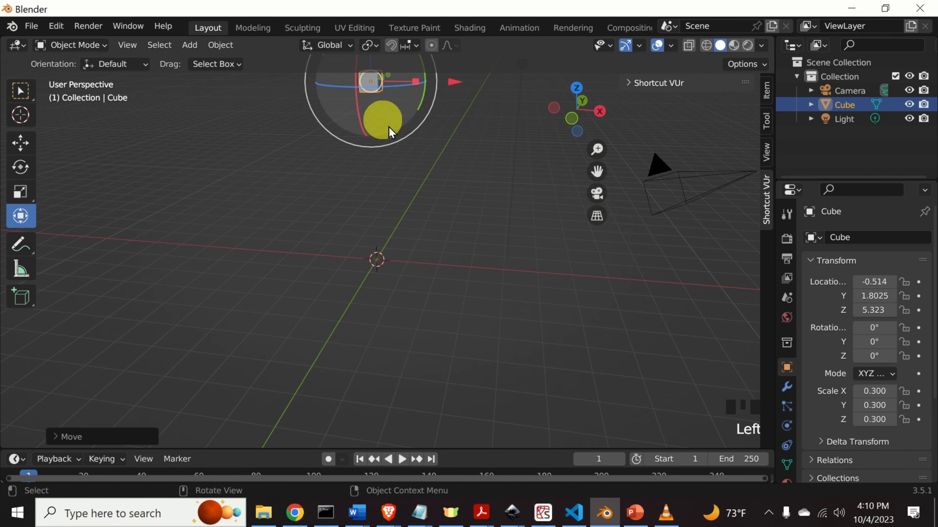
pyautogui.moveTo(389, 131); pyautogui.dragTo(445, 178, button='middle')
pyautogui.scroll(-2, 443, 209)
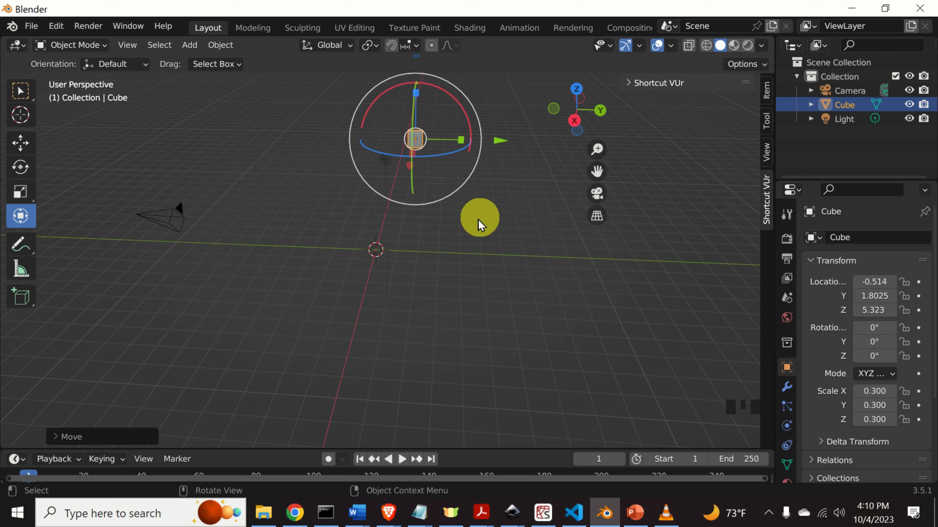
pyautogui.click(484, 200)
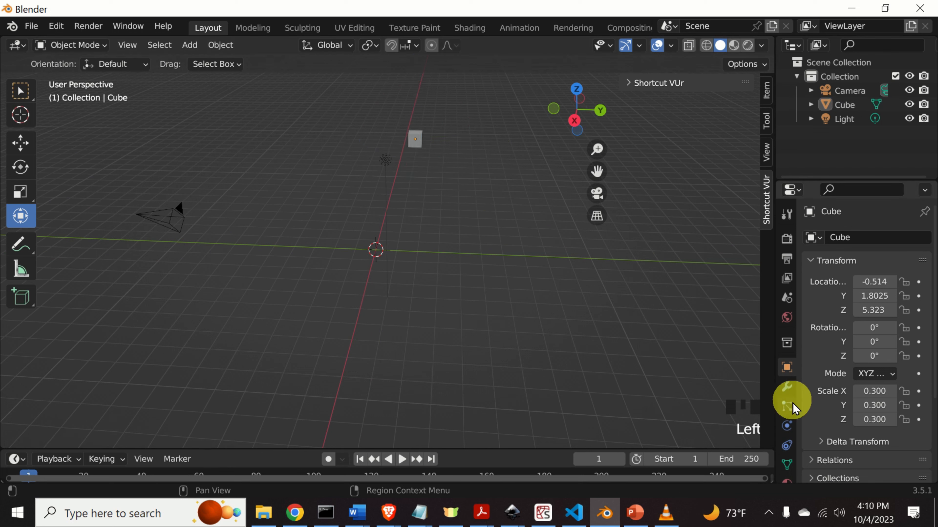
# Step: Widen the properties editor and add Rigid Body physics to the cube
pyautogui.click(786, 428)
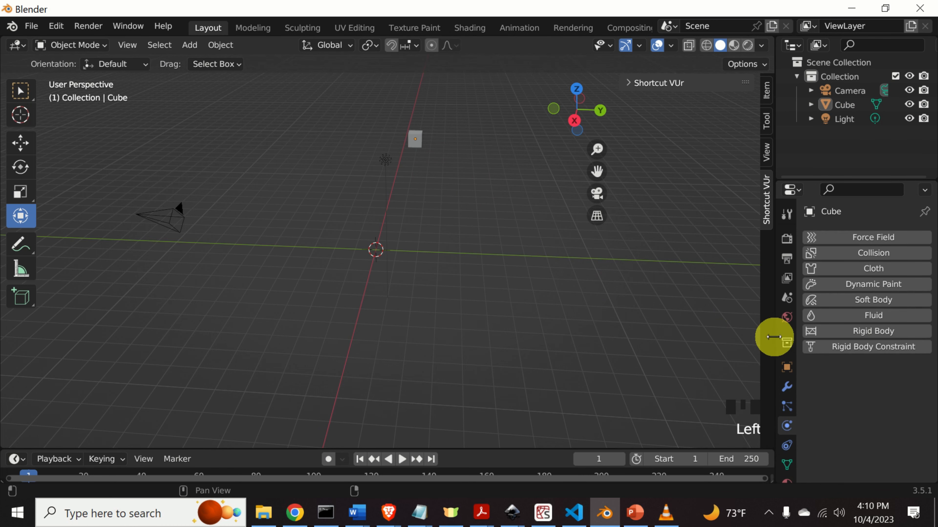
pyautogui.moveTo(773, 337); pyautogui.dragTo(712, 335)
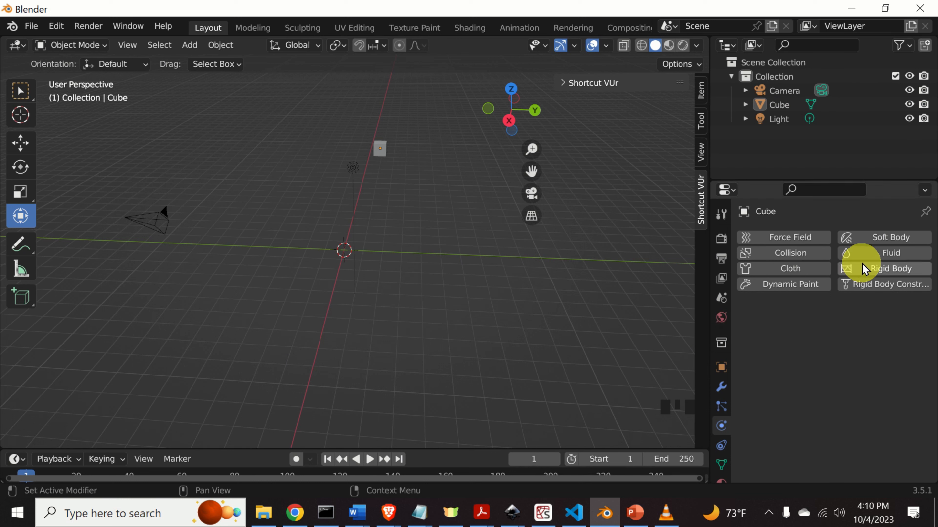
pyautogui.click(885, 272)
pyautogui.scroll(-1, 860, 353)
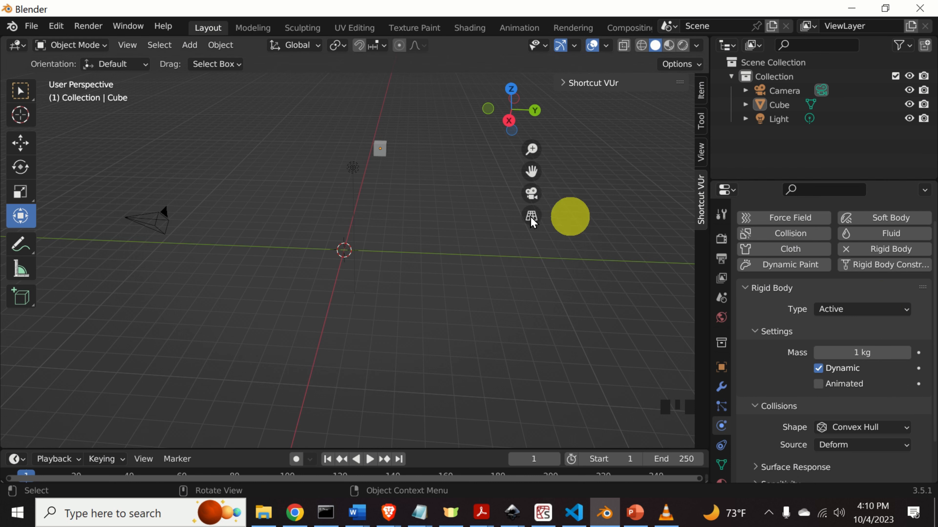
# Step: Enlarge the timeline upward so its frame range and playhead are shown
pyautogui.moveTo(342, 195); pyautogui.dragTo(418, 196, button='middle')
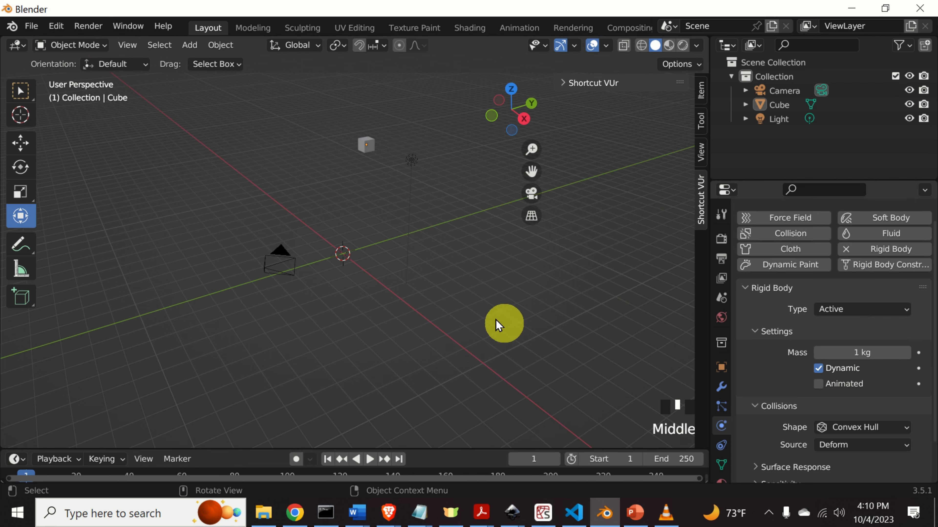
pyautogui.moveTo(503, 325); pyautogui.dragTo(404, 257, button='middle')
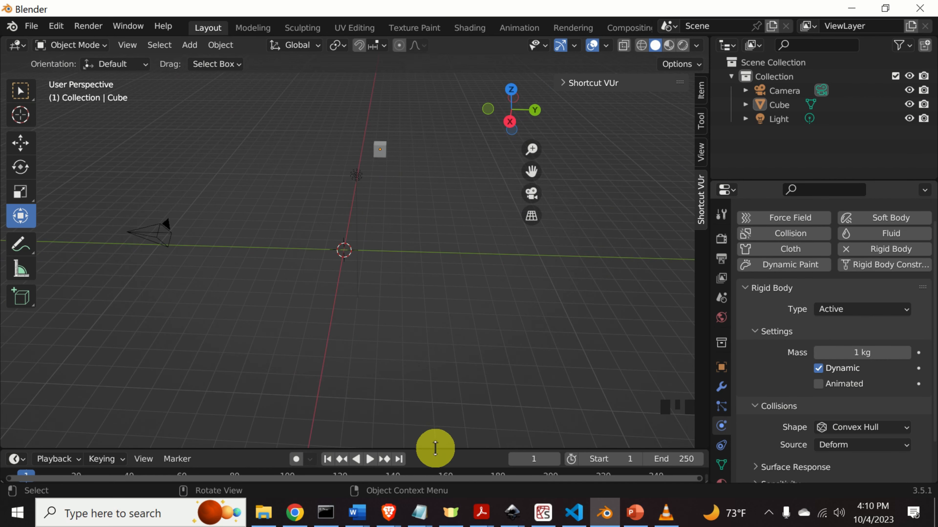
pyautogui.moveTo(435, 448); pyautogui.dragTo(446, 344)
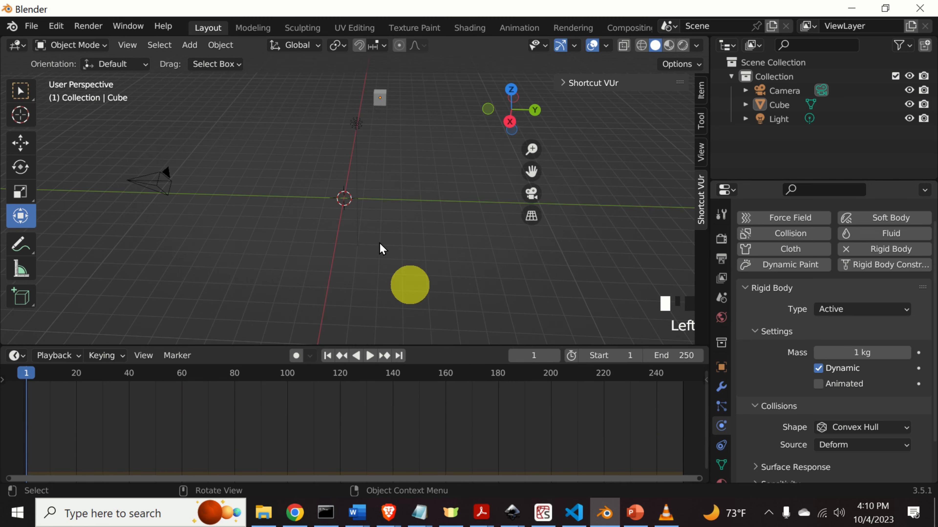
# Step: Play the cube's fall from the first frame, stop playback and return the playhead to frame 1
pyautogui.moveTo(425, 146); pyautogui.dragTo(335, 171, button='middle')
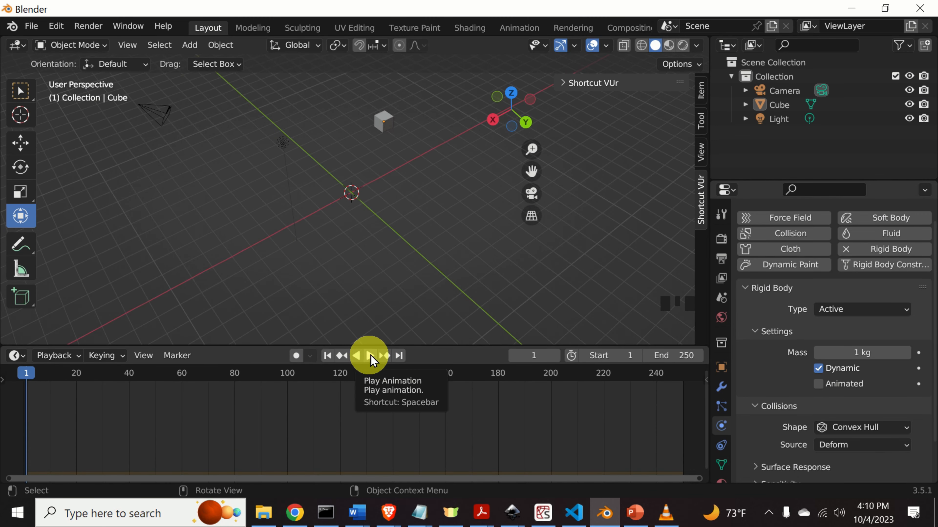
pyautogui.moveTo(384, 292); pyautogui.dragTo(451, 236, button='middle')
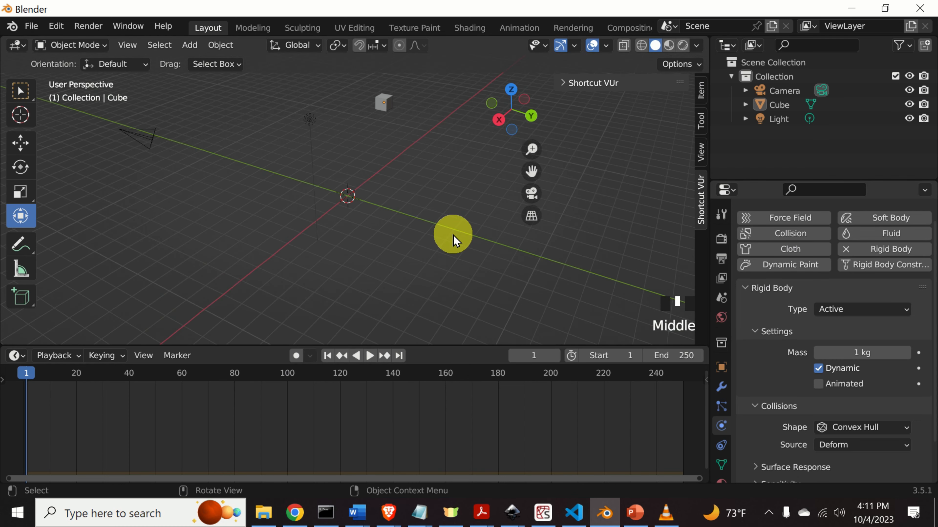
pyautogui.press('space')
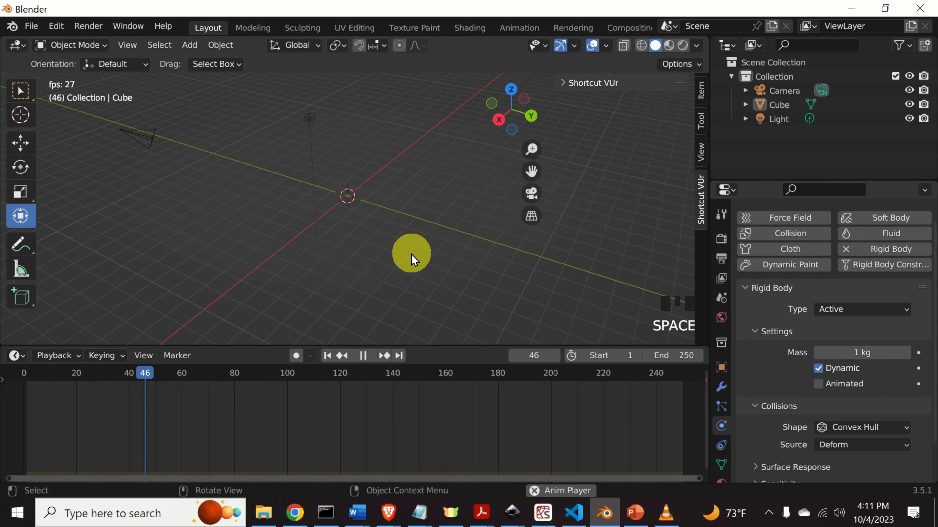
pyautogui.press('space')
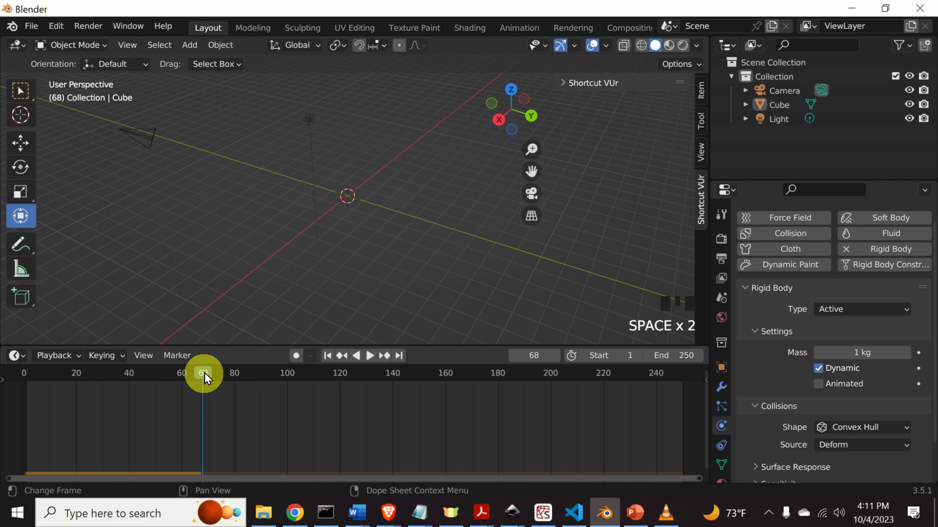
pyautogui.moveTo(140, 372); pyautogui.dragTo(27, 371)
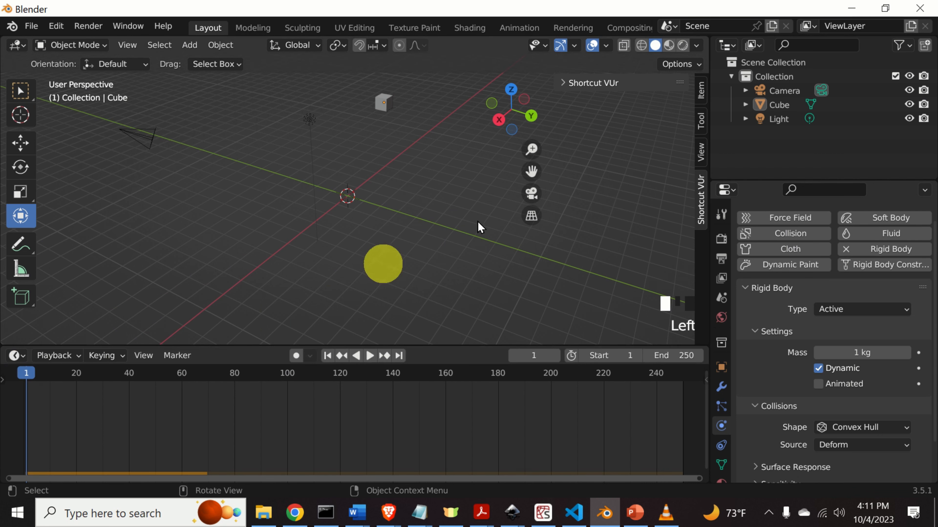
# Step: Replay the cube's fall from a closer viewing angle and stop playback at frame 28
pyautogui.moveTo(492, 184); pyautogui.dragTo(399, 195, button='middle')
pyautogui.scroll(2, 419, 178)
pyautogui.press('space')
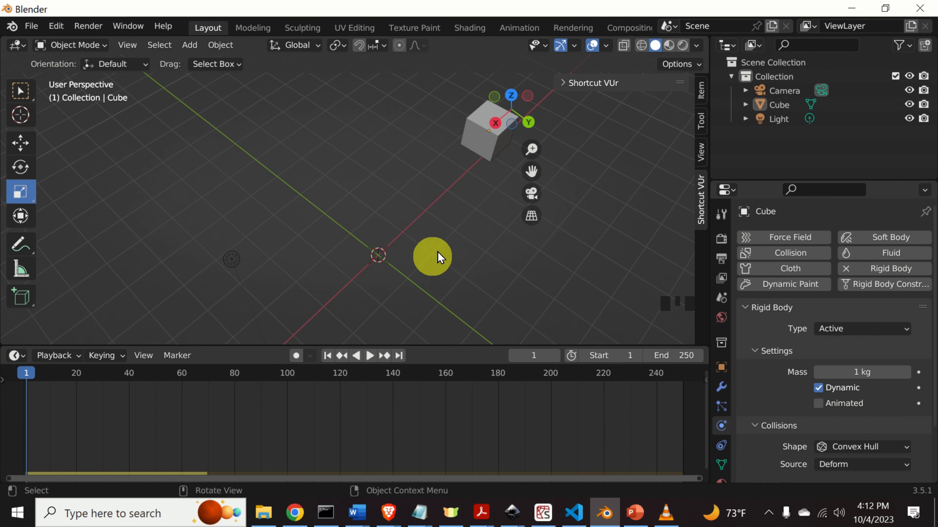
pyautogui.moveTo(434, 259); pyautogui.dragTo(421, 218, button='middle')
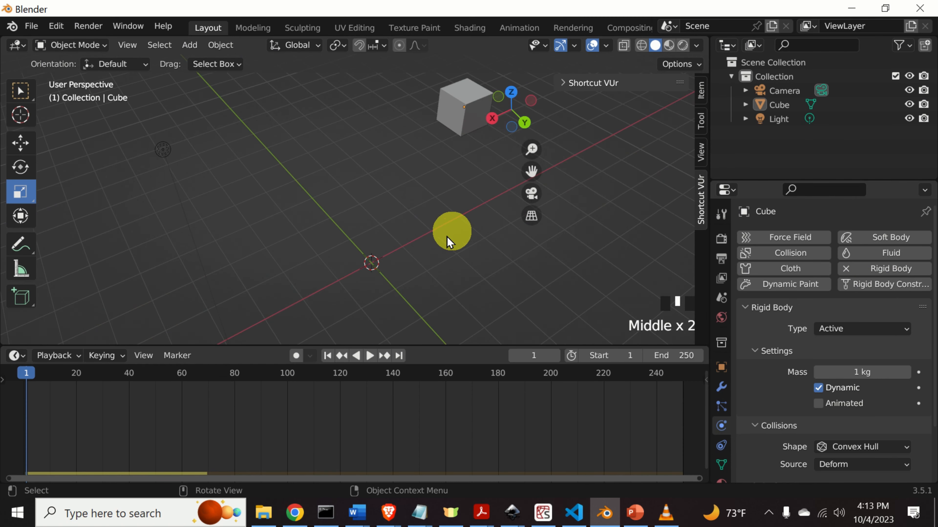
pyautogui.press('space')
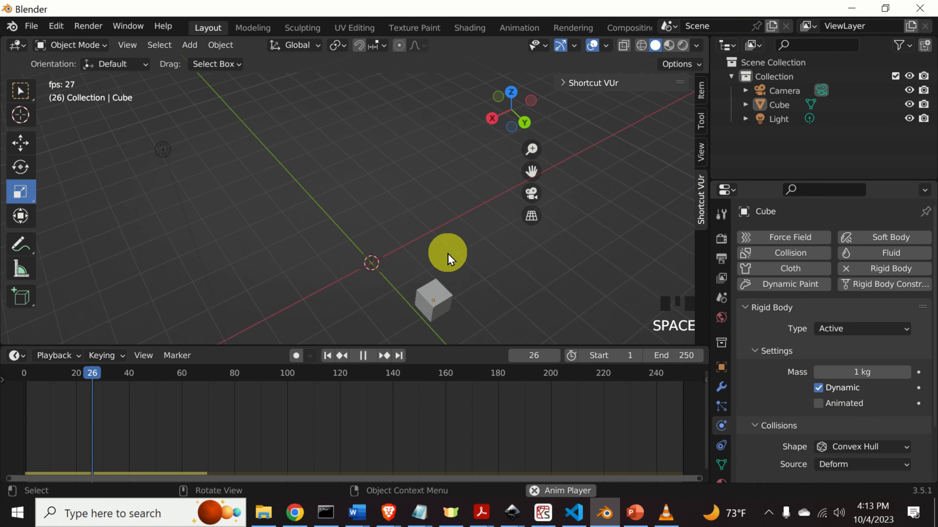
pyautogui.press('space')
# Step: Add a plane mesh at the world origin
pyautogui.moveTo(445, 266); pyautogui.dragTo(544, 207, button='middle')
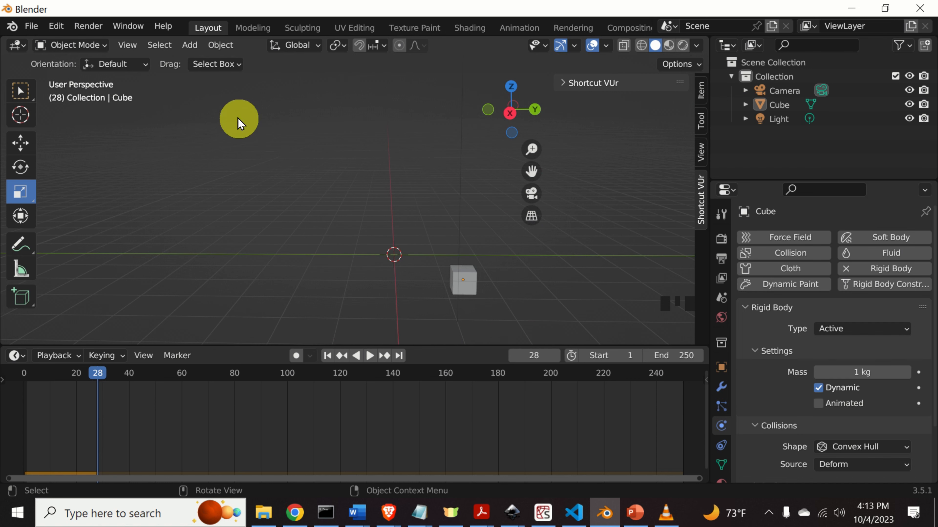
pyautogui.click(189, 45)
pyautogui.moveTo(211, 59)
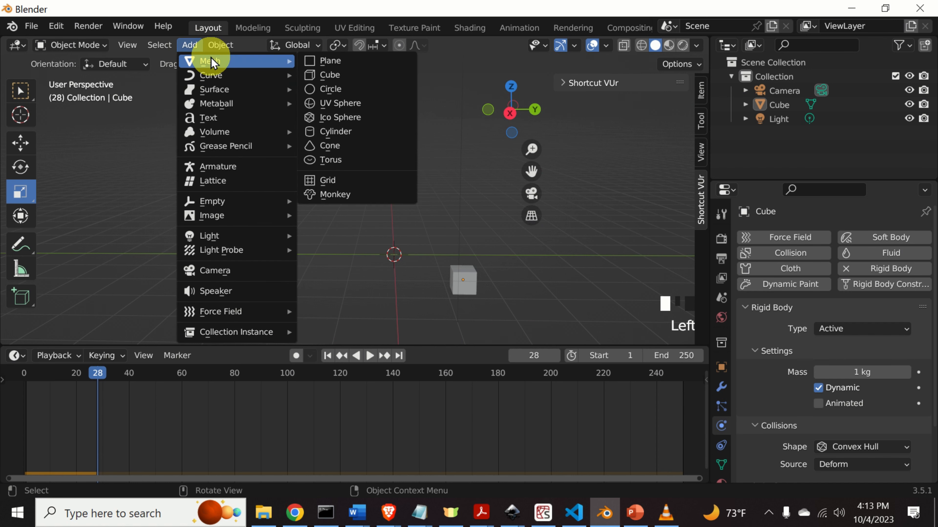
pyautogui.click(317, 68)
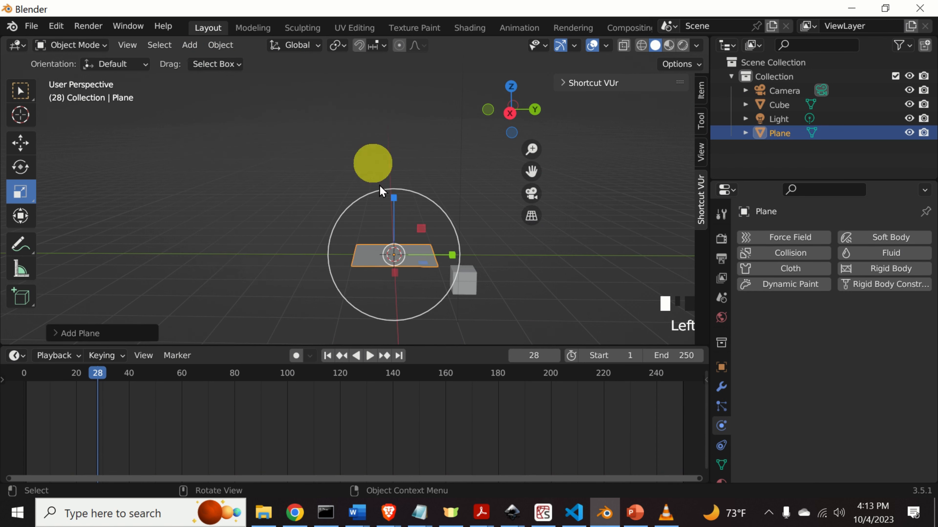
# Step: Enlarge the plane evenly in all directions with the Scale tool to make a wide floor around the origin
pyautogui.moveTo(372, 163); pyautogui.dragTo(368, 320, button='middle')
pyautogui.scroll(2, 369, 297)
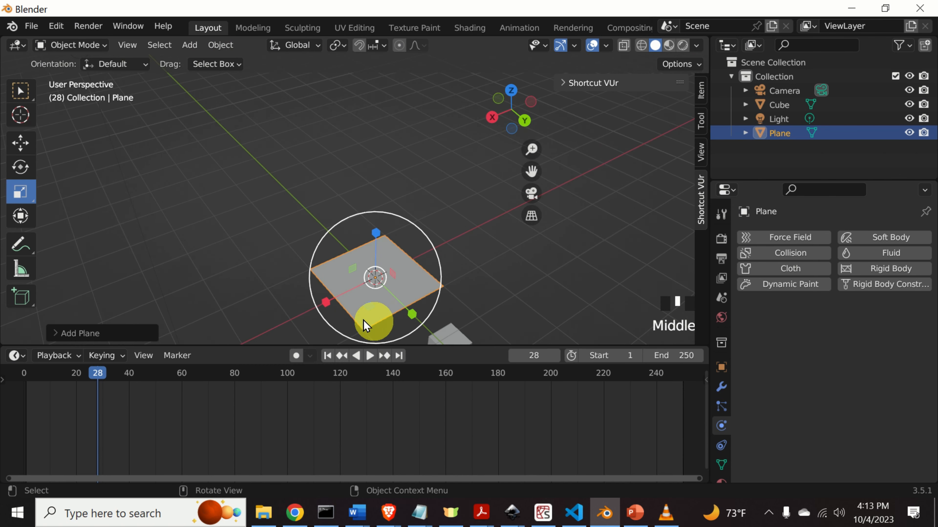
pyautogui.click(20, 195)
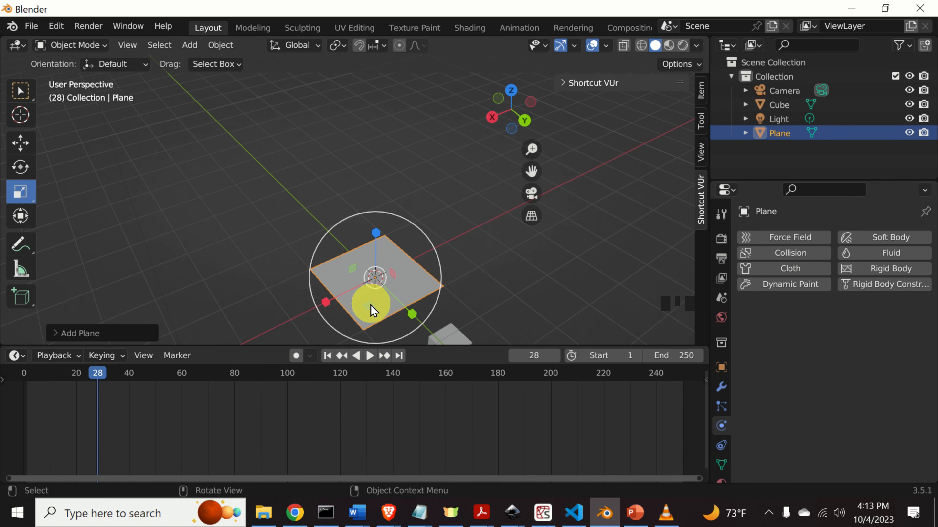
pyautogui.moveTo(369, 310); pyautogui.dragTo(399, 133)
pyautogui.scroll(-5, 406, 134)
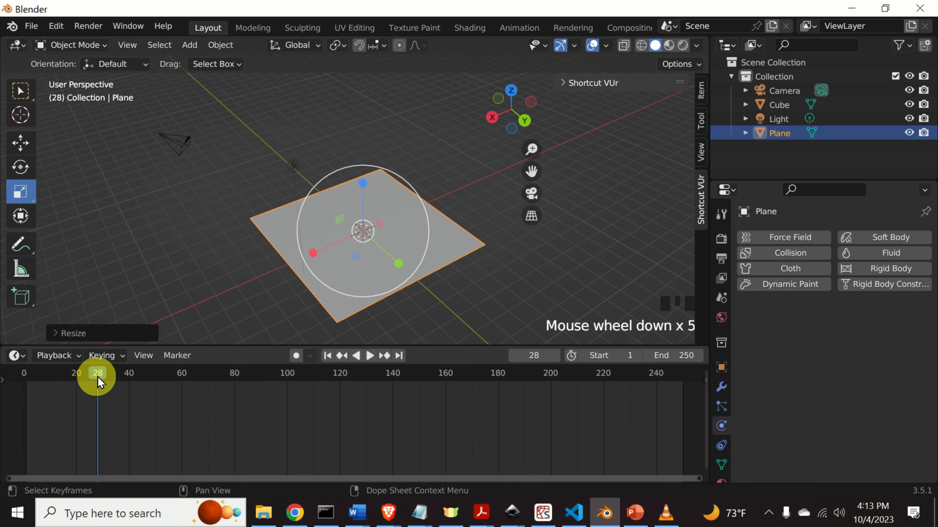
# Step: Return the playhead to frame 1 and enlarge the plane further along X and Y with the Scale tool
pyautogui.moveTo(97, 374); pyautogui.dragTo(38, 374)
pyautogui.moveTo(448, 220); pyautogui.dragTo(534, 212, button='middle')
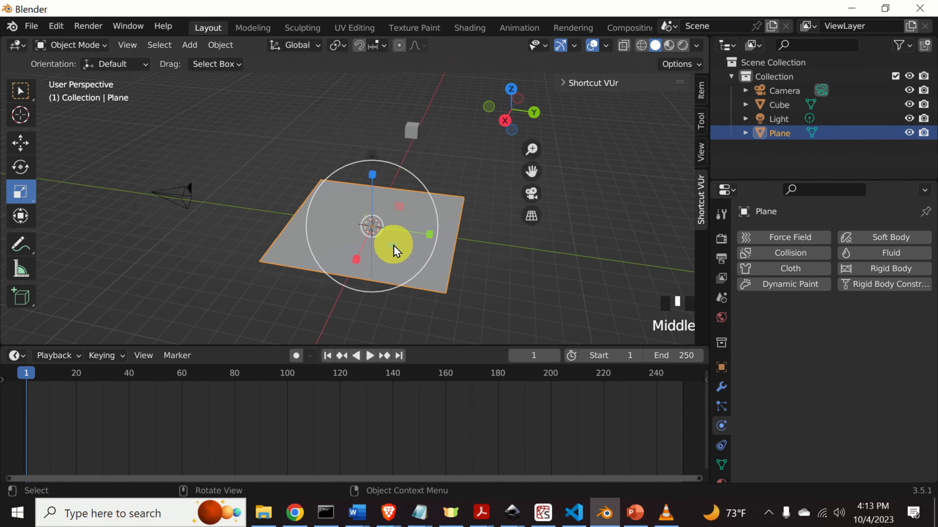
pyautogui.moveTo(394, 251); pyautogui.dragTo(414, 261)
# Step: Play the cube's fall while watching the plane edge-on, stop playback at frame 69 and return the playhead to frame 1
pyautogui.moveTo(560, 247); pyautogui.dragTo(520, 240, button='middle')
pyautogui.press('space')
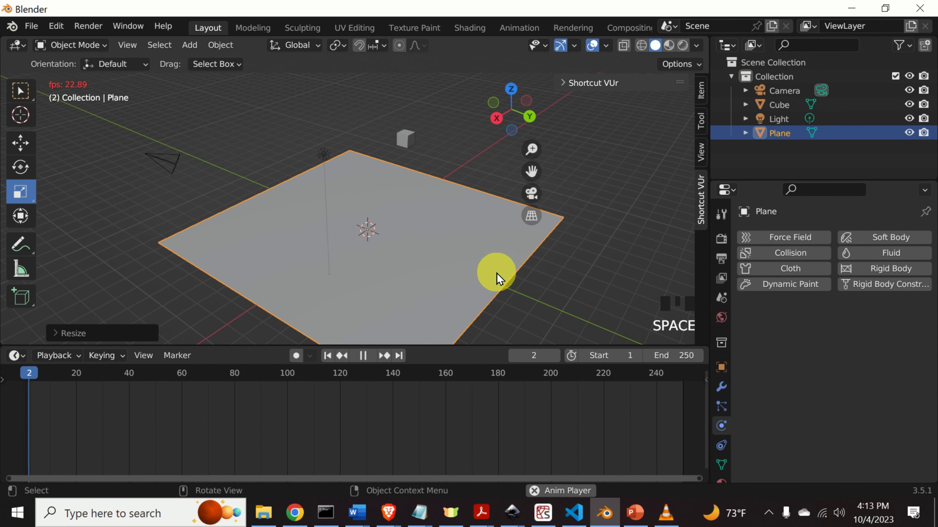
pyautogui.moveTo(520, 297); pyautogui.dragTo(528, 240, button='middle')
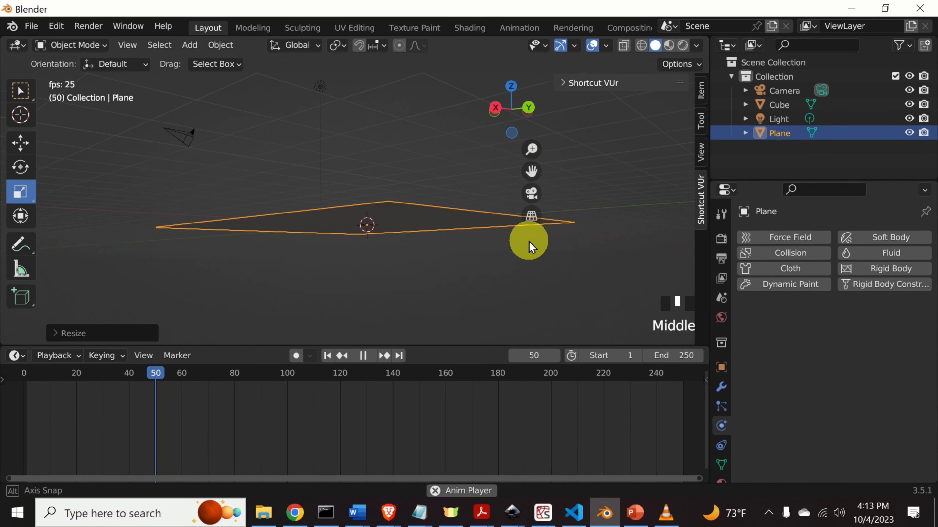
pyautogui.press('space')
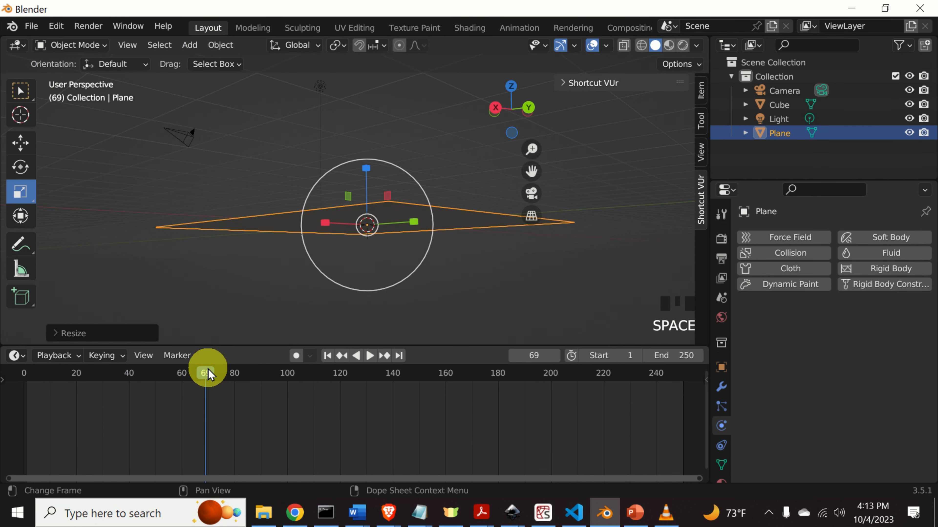
pyautogui.moveTo(207, 374); pyautogui.dragTo(55, 379)
# Step: Replay the cube's fall from an elevated view, orbit to a lower angle during playback, and stop it
pyautogui.moveTo(286, 240); pyautogui.dragTo(381, 307, button='middle')
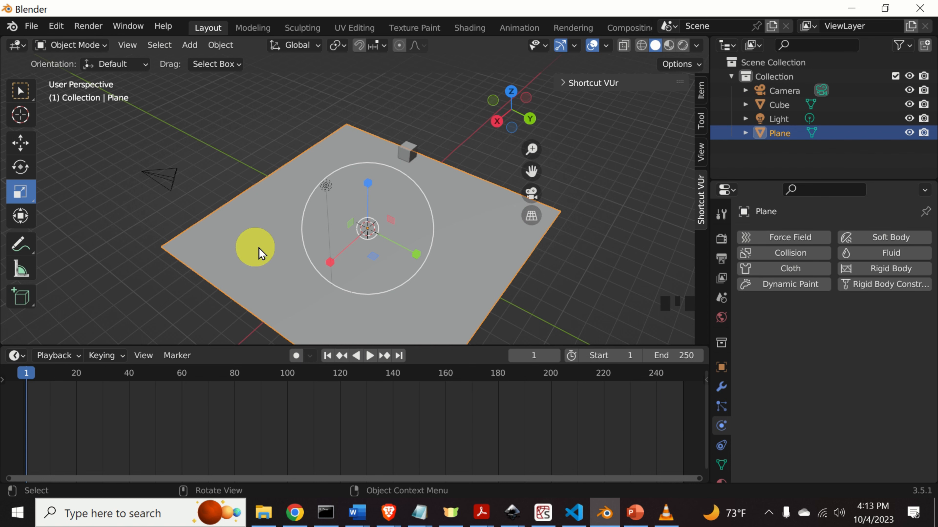
pyautogui.press('space')
pyautogui.moveTo(462, 278); pyautogui.dragTo(540, 253, button='middle')
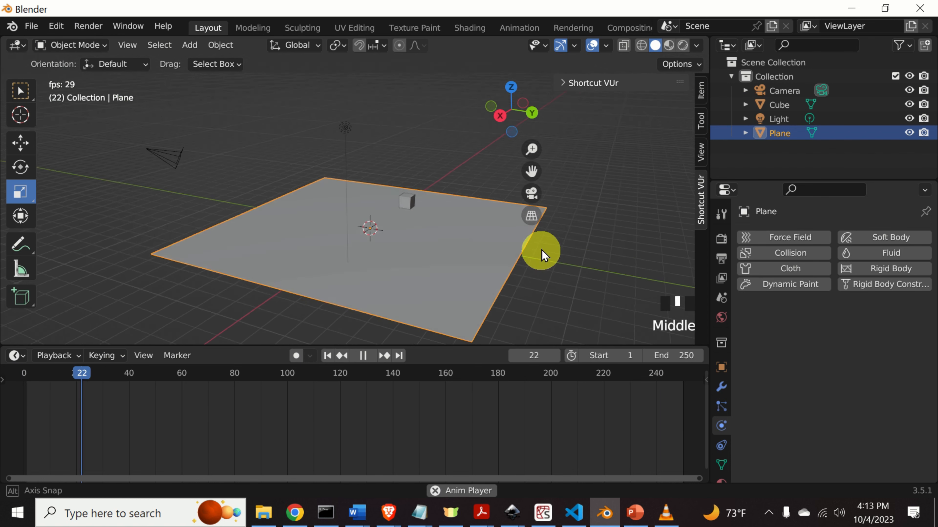
pyautogui.press('space')
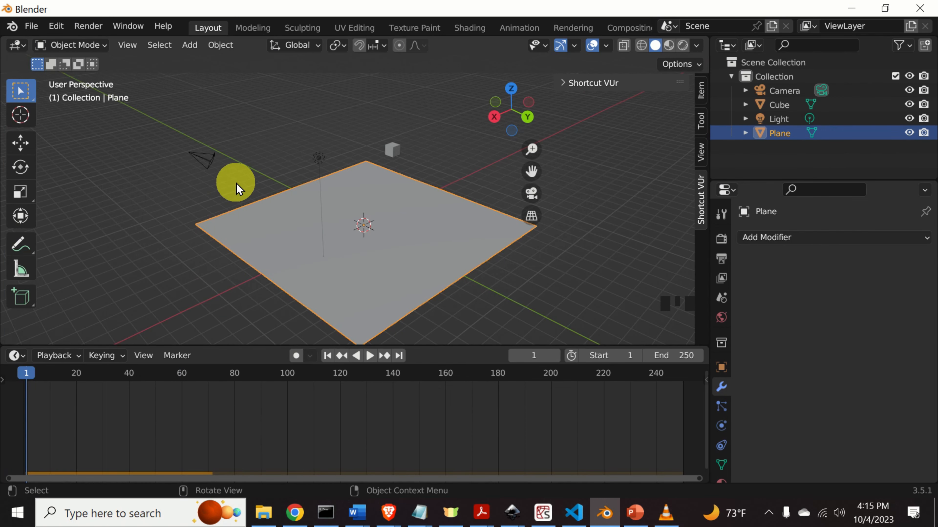
# Step: Select the plane and add Rigid Body physics to it
pyautogui.click(287, 145)
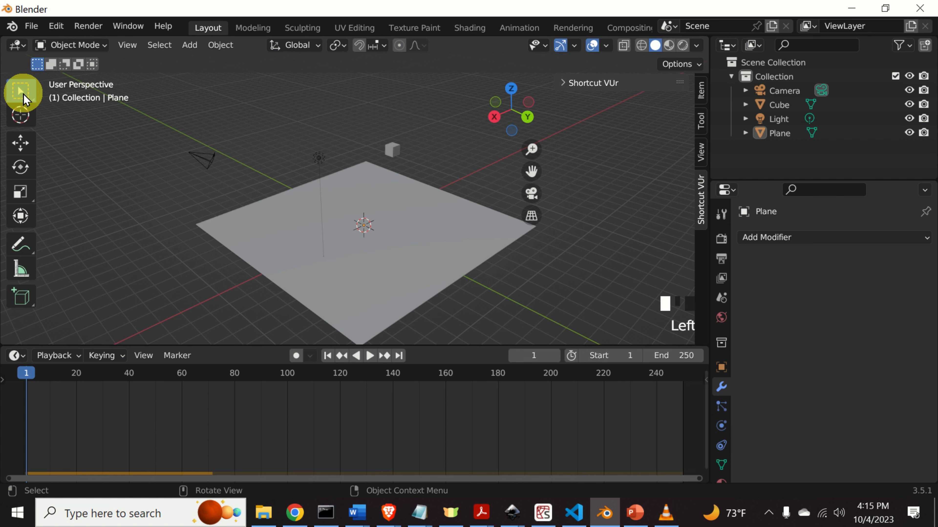
pyautogui.doubleClick(283, 205)
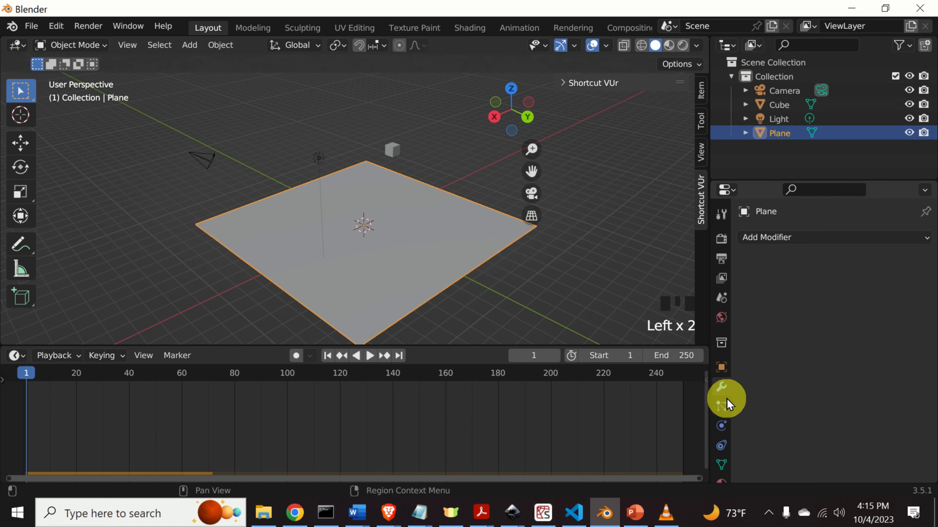
pyautogui.click(723, 430)
pyautogui.click(897, 274)
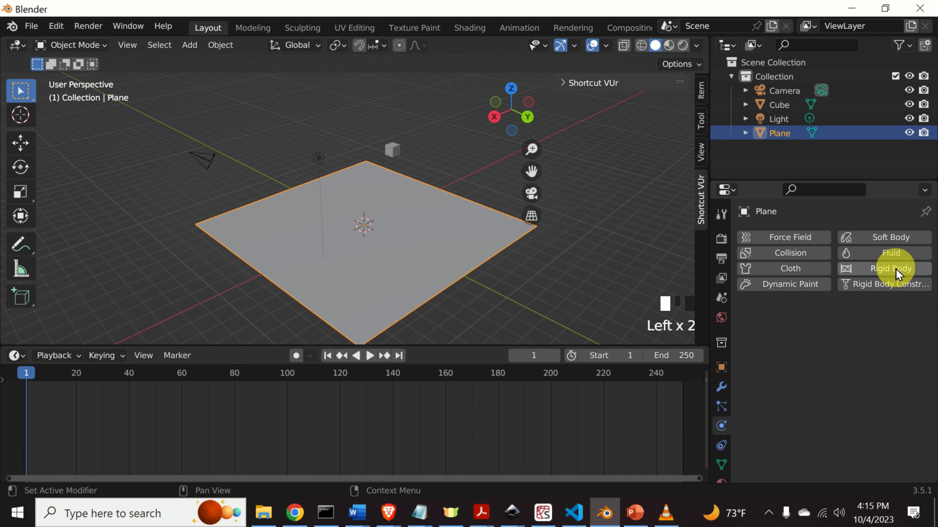
pyautogui.click(897, 273)
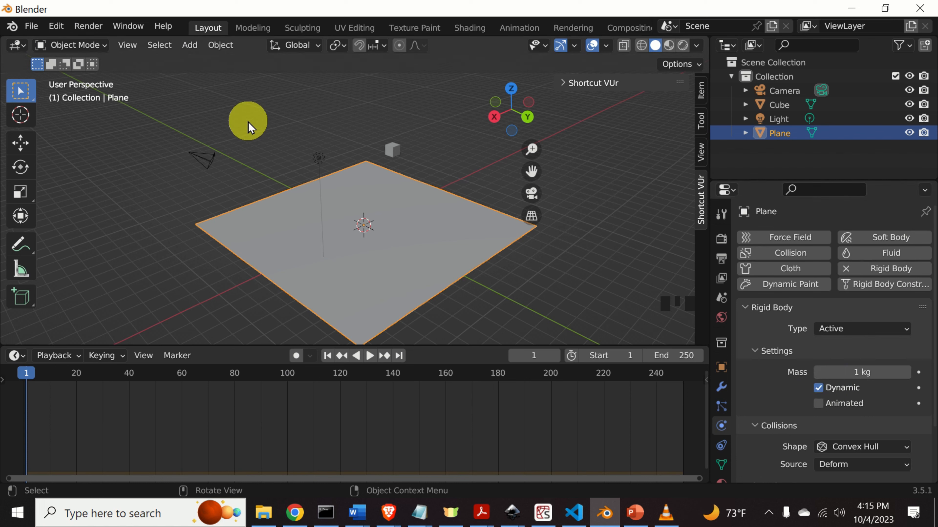
# Step: Play the simulation of the cube and plane twice from frame 1, returning the playhead to frame 1 each time
pyautogui.press('space')
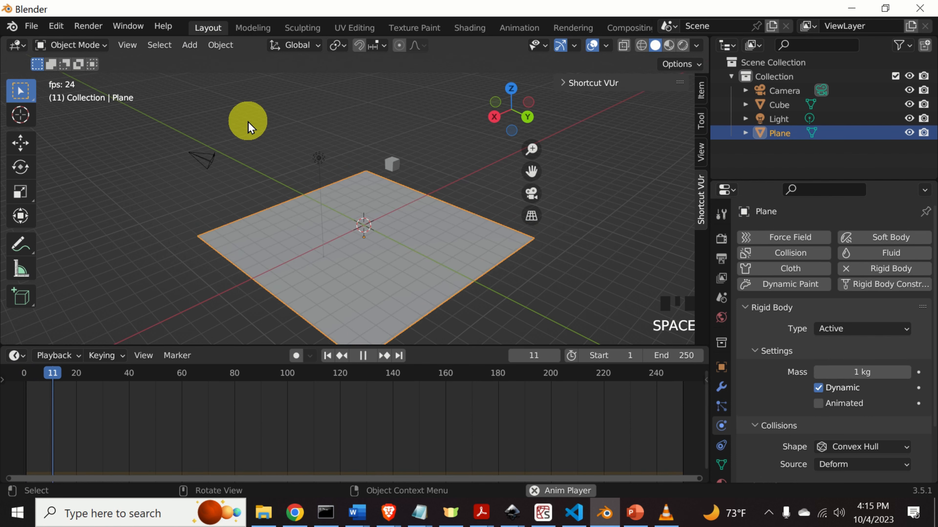
pyautogui.press('space')
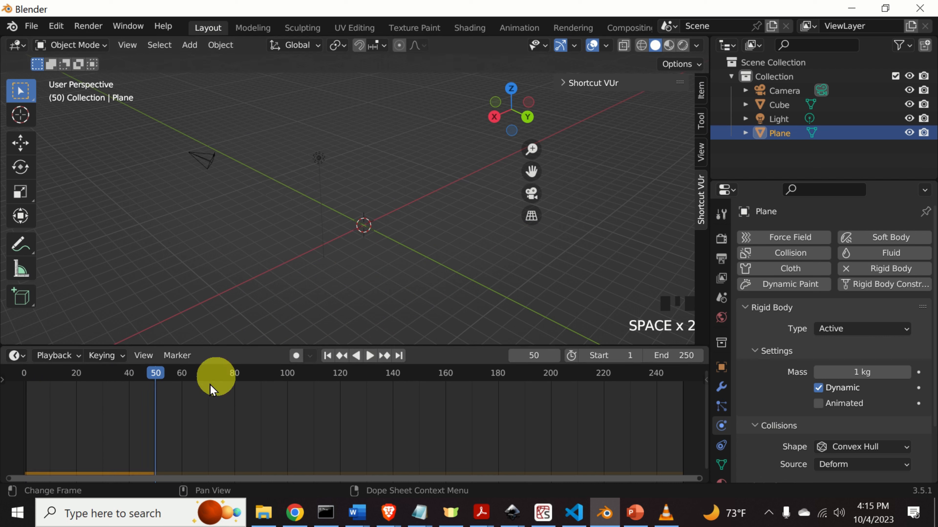
pyautogui.moveTo(154, 373); pyautogui.dragTo(26, 373)
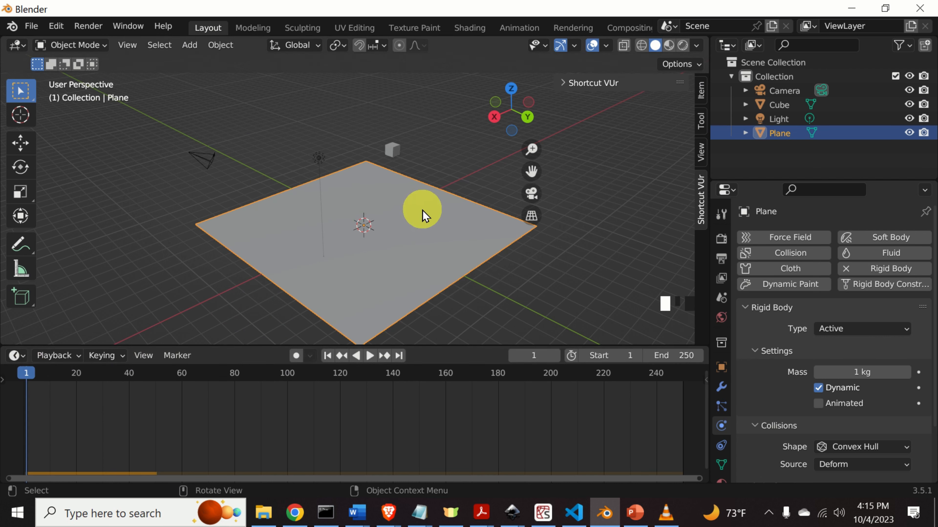
pyautogui.press('space')
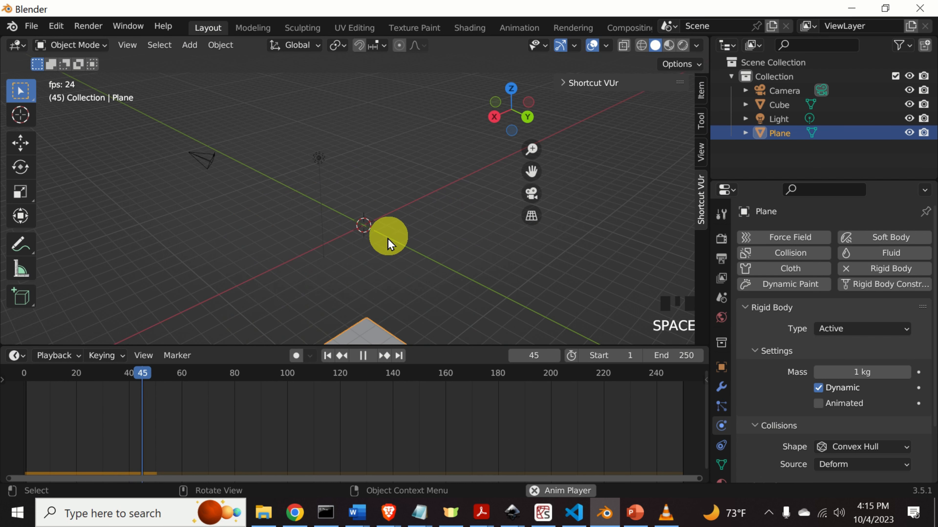
pyautogui.press('space')
pyautogui.moveTo(157, 374); pyautogui.dragTo(27, 380)
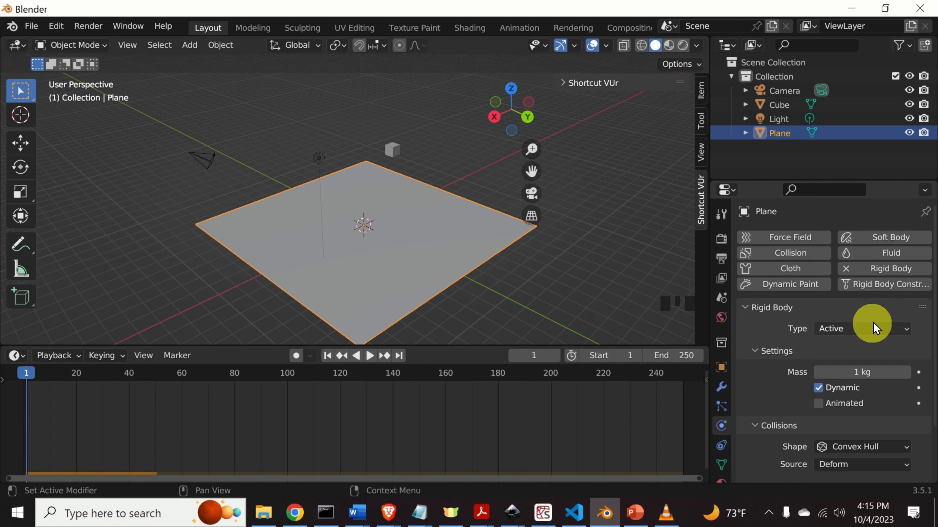
# Step: Set the plane's rigid body type to Passive and test-play the simulation, resetting the playhead to frame 1
pyautogui.click(842, 332)
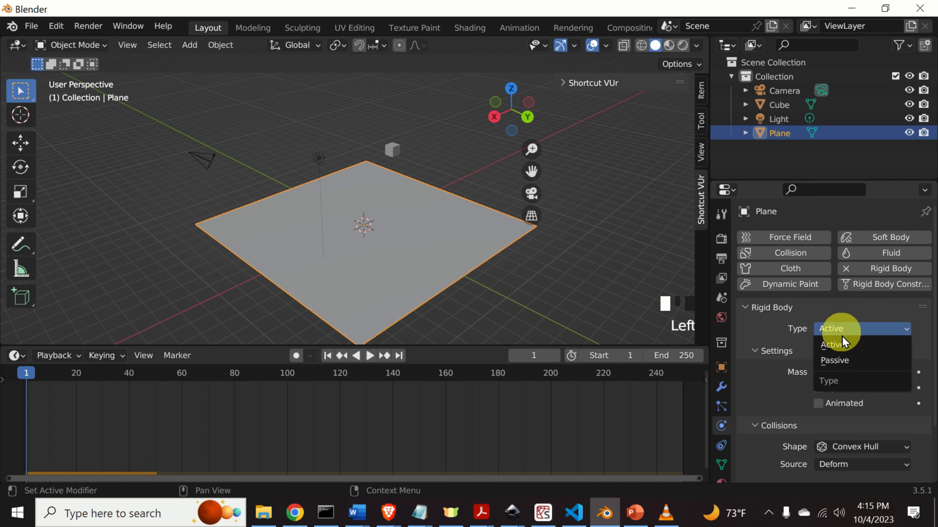
pyautogui.click(845, 363)
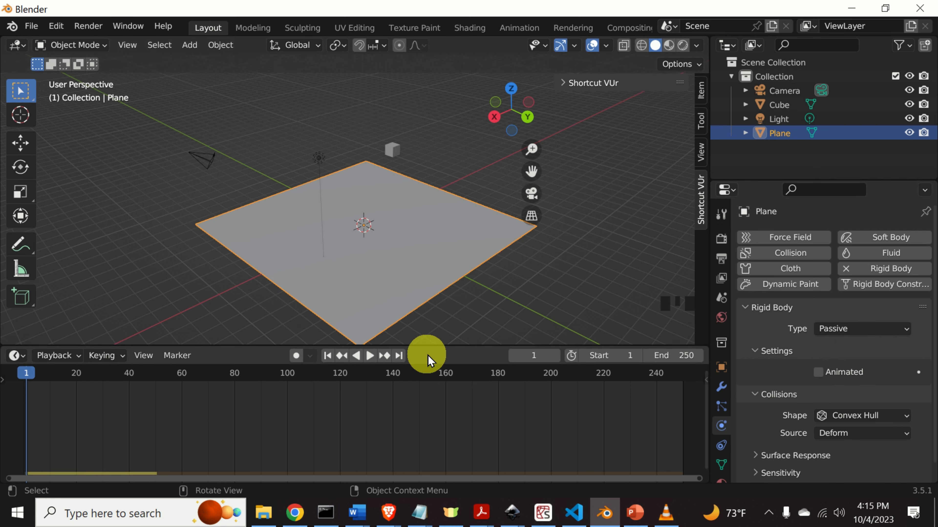
pyautogui.scroll(2, 373, 203)
pyautogui.press('space')
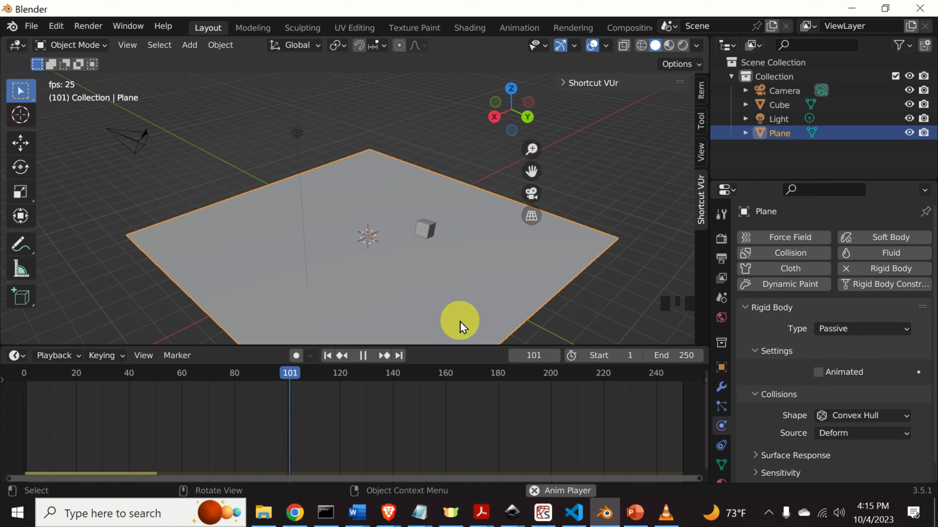
pyautogui.press('space')
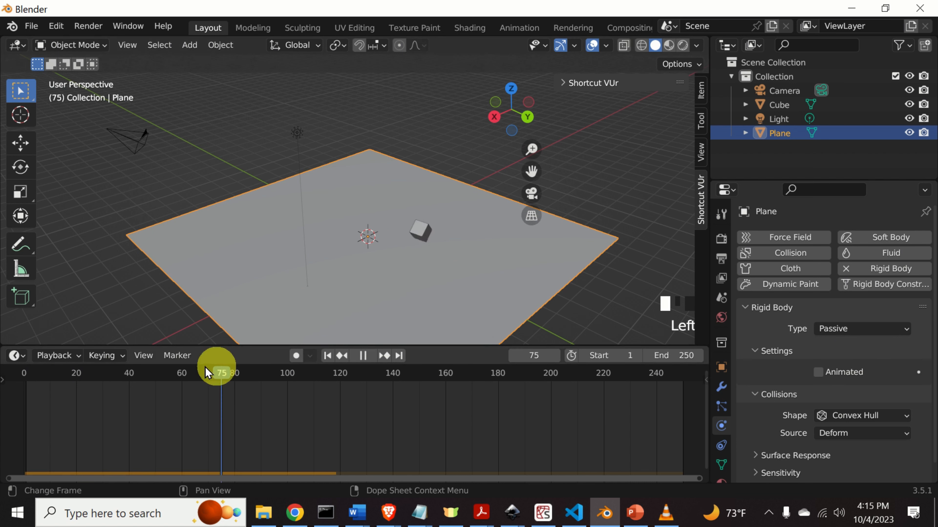
pyautogui.moveTo(205, 367); pyautogui.dragTo(27, 360)
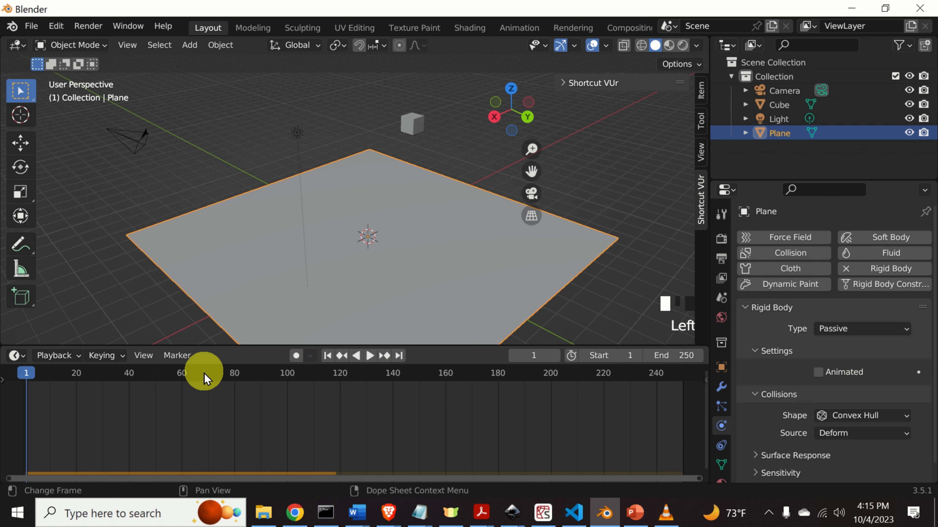
# Step: Replay the cube's fall onto the passive plane, stop at frame 83 and return the playhead to frame 1
pyautogui.press('space')
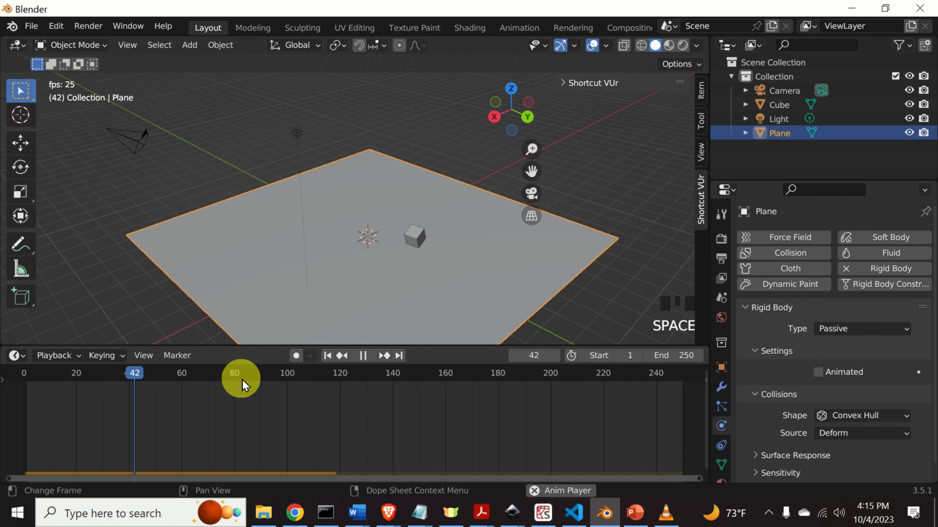
pyautogui.press('space')
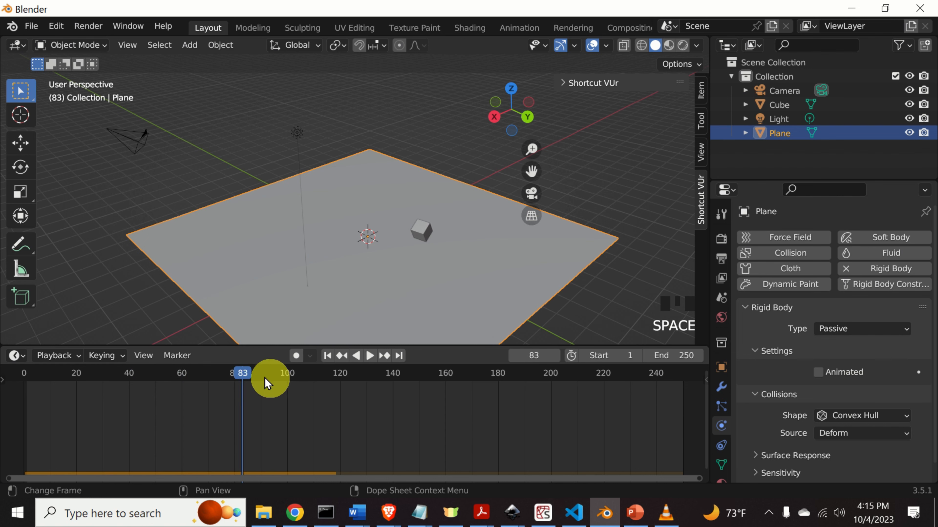
pyautogui.moveTo(241, 371); pyautogui.dragTo(26, 374)
# Step: Replay the cube's impact in a closer view, pausing at frame 38 before resuming and stopping playback
pyautogui.scroll(2, 421, 270)
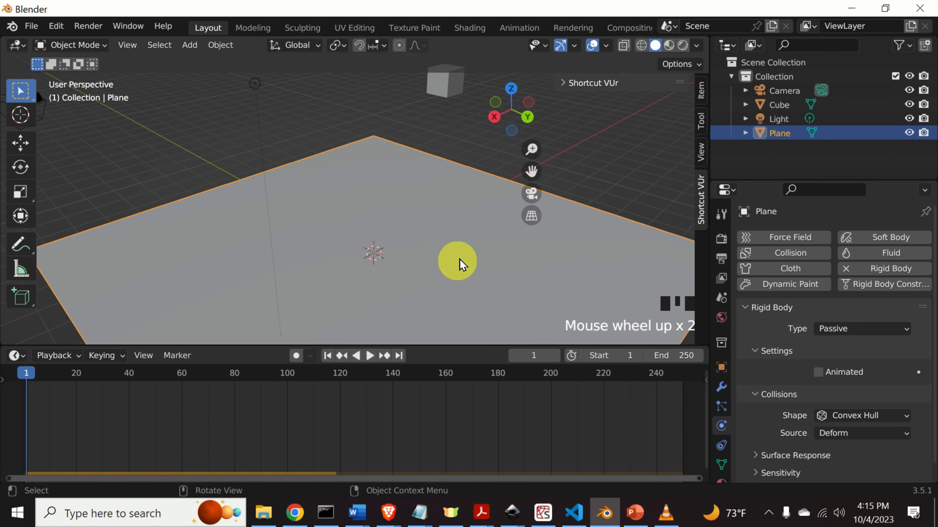
pyautogui.moveTo(466, 259); pyautogui.dragTo(464, 263, button='middle')
pyautogui.press('space')
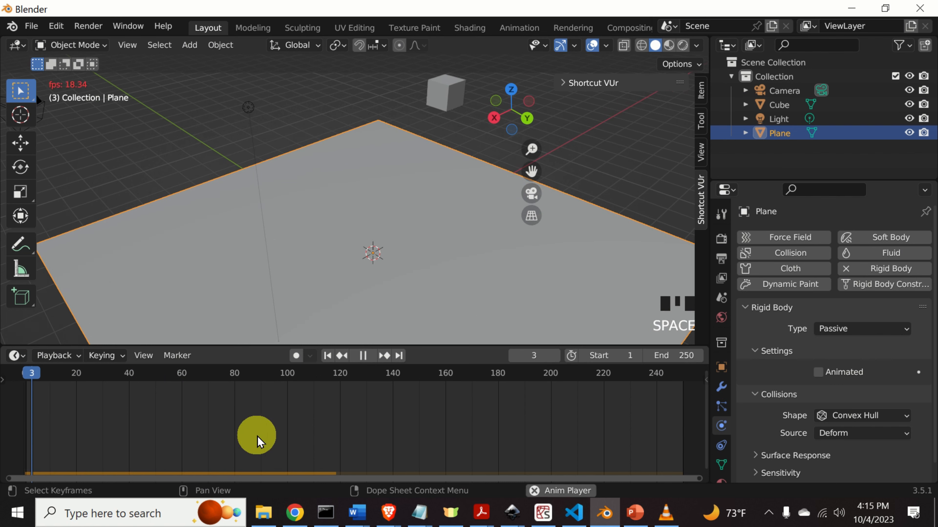
pyautogui.press('space')
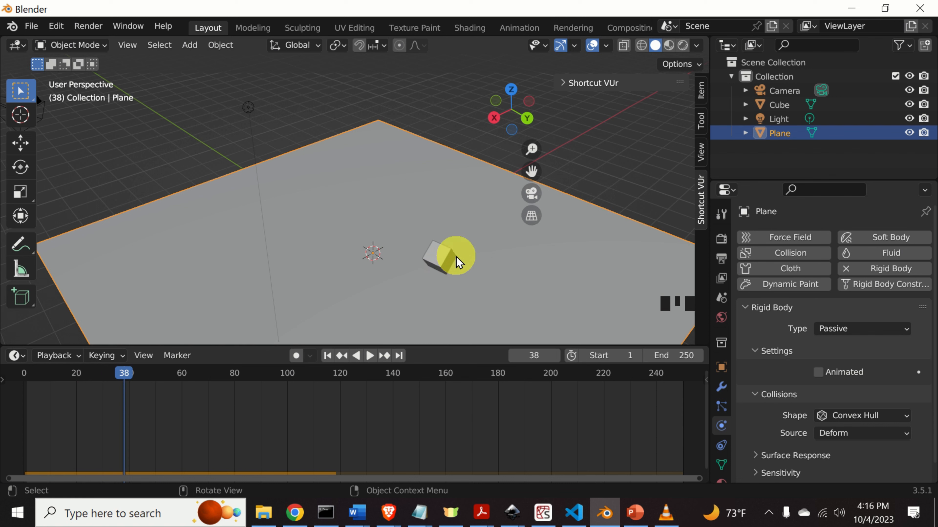
pyautogui.press('space')
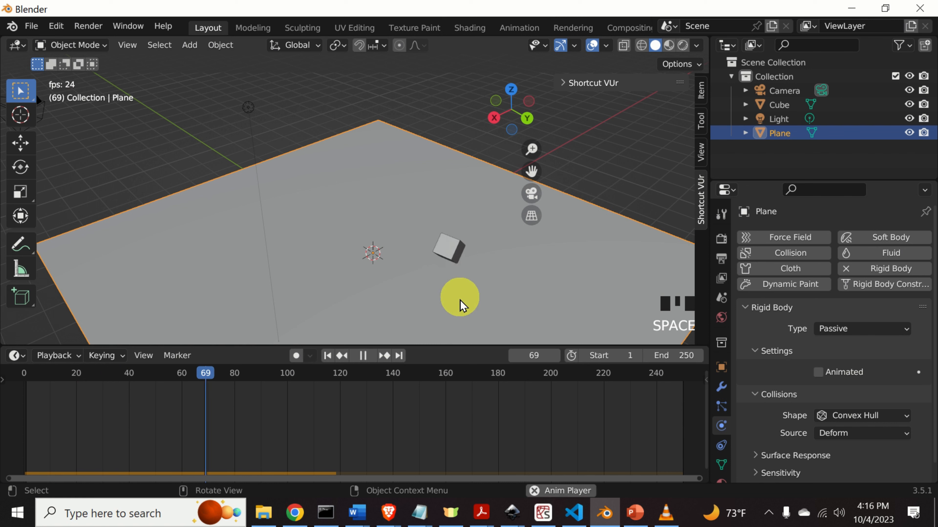
pyautogui.press('space')
# Step: Tilt the plane about its X axis, trying a rotation of 30° before setting it to 25°
pyautogui.click(89, 142)
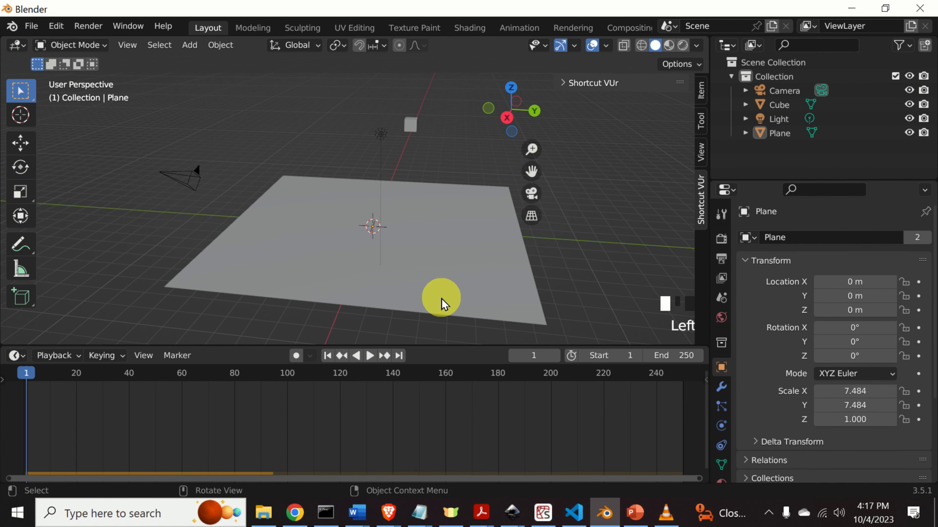
pyautogui.click(440, 307)
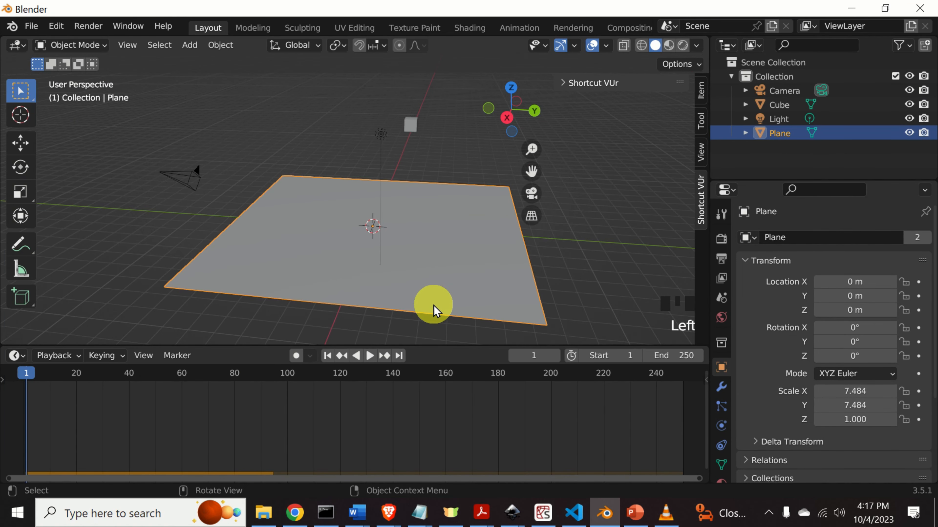
pyautogui.click(20, 168)
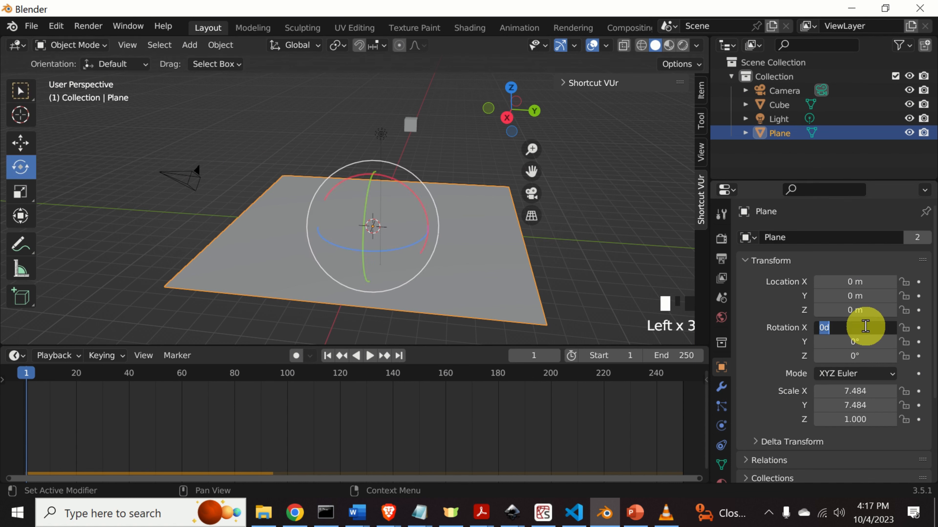
pyautogui.press('Return')
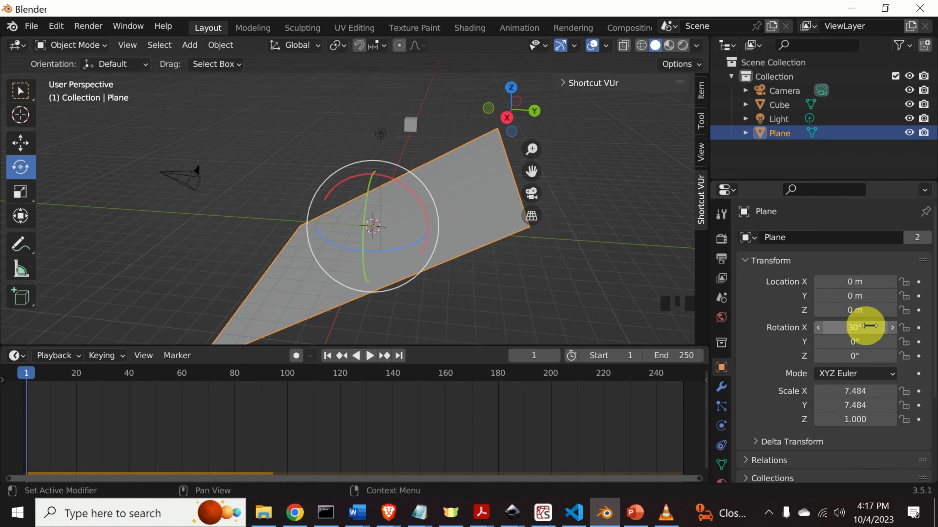
pyautogui.click(860, 325)
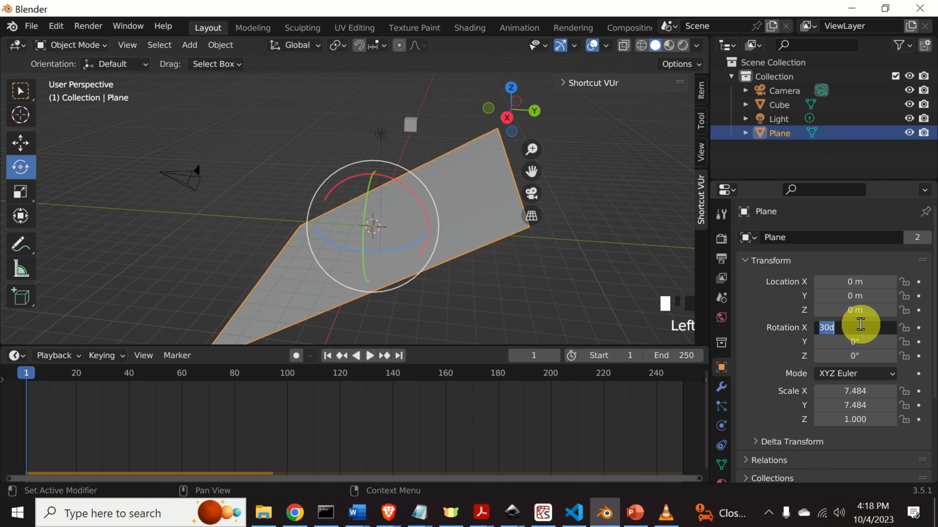
pyautogui.press('Return')
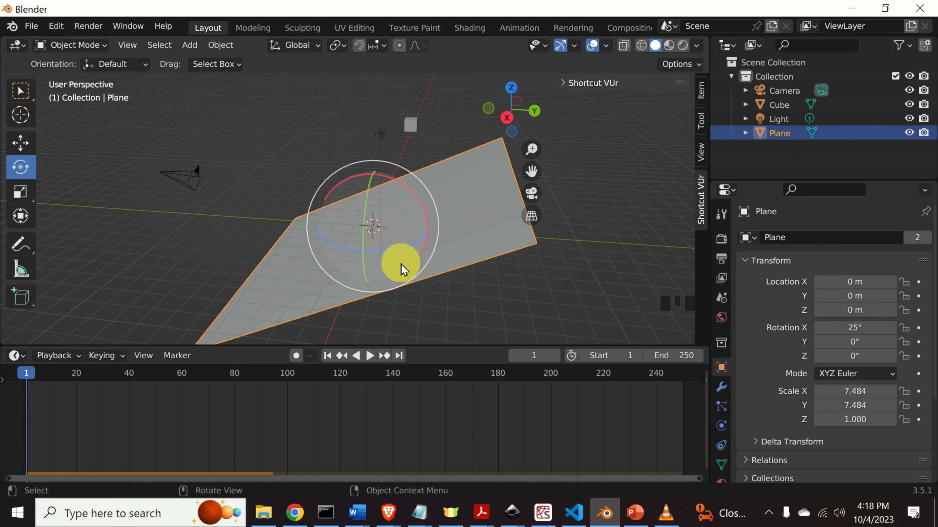
# Step: Switch from the Rotate tool to Select Box and play the cube's fall onto the tilted plane twice, restarting from frame 1
pyautogui.click(19, 92)
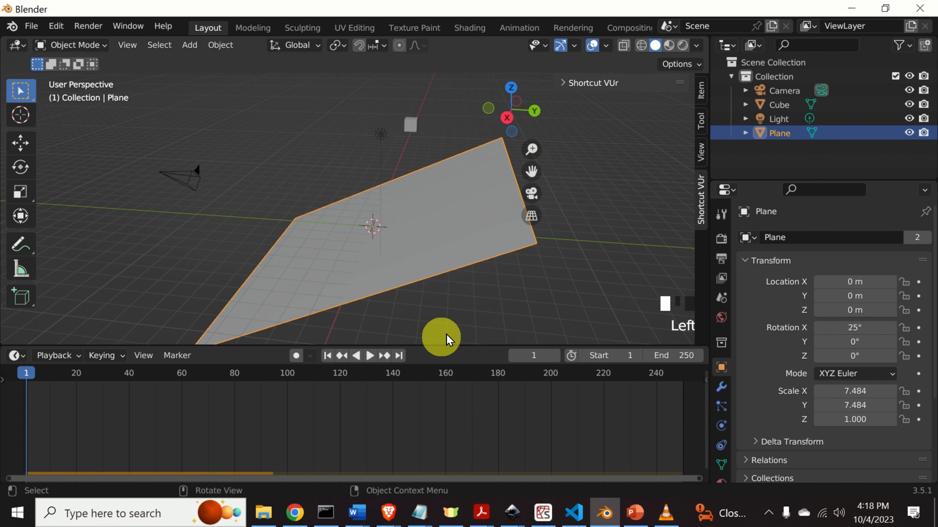
pyautogui.moveTo(440, 327); pyautogui.dragTo(438, 274, button='middle')
pyautogui.scroll(2, 436, 269)
pyautogui.press('space')
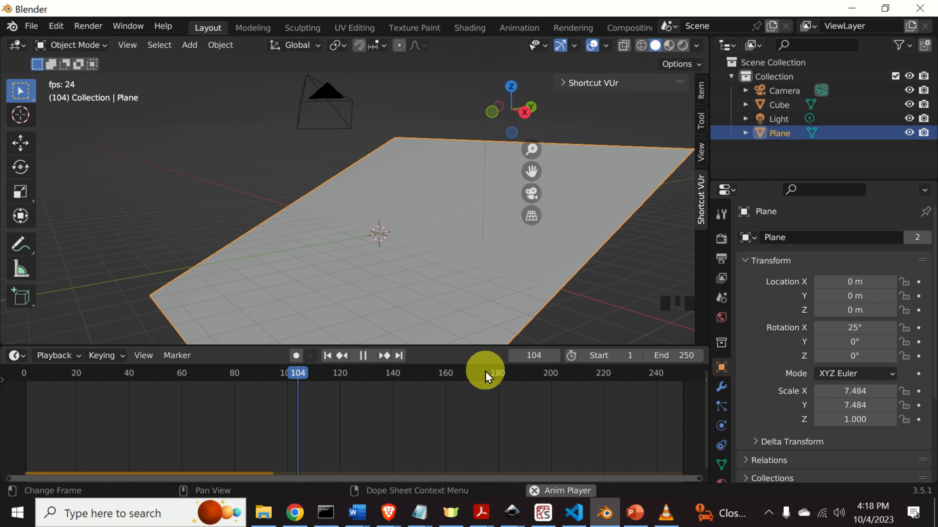
pyautogui.press('space')
pyautogui.moveTo(352, 374); pyautogui.dragTo(28, 375)
pyautogui.press('space')
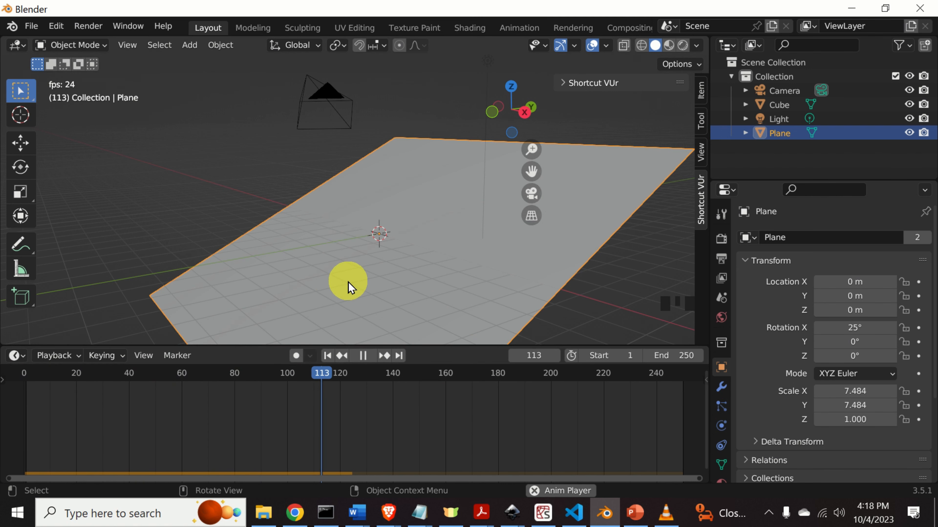
pyautogui.press('space')
# Step: Rewind to frame 1, replay the cube's slide down the tilted plane to frame 175, and return the playhead to frame 1
pyautogui.click(184, 375)
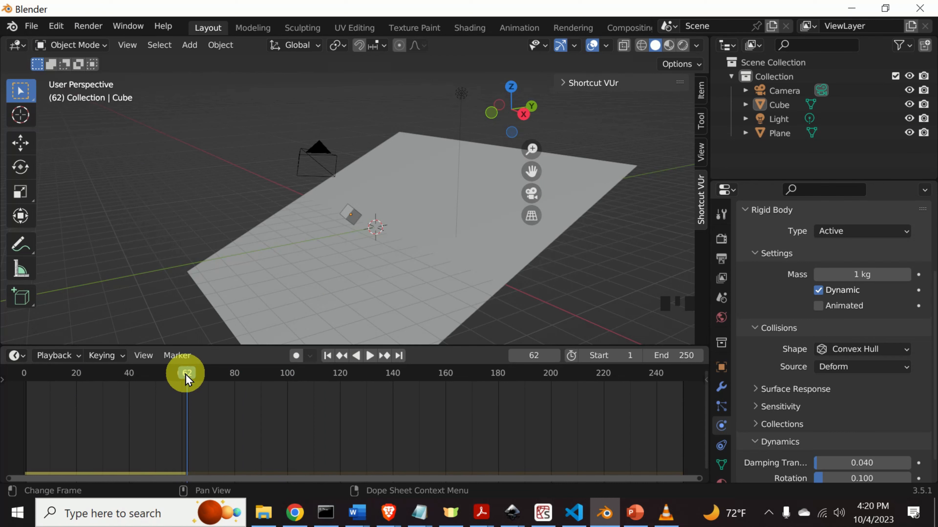
pyautogui.moveTo(187, 378); pyautogui.dragTo(38, 374)
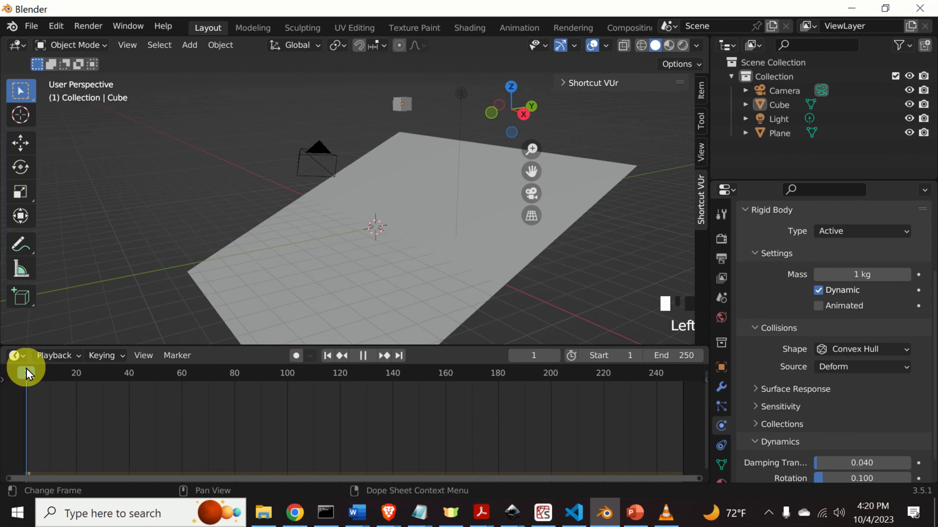
pyautogui.press('space')
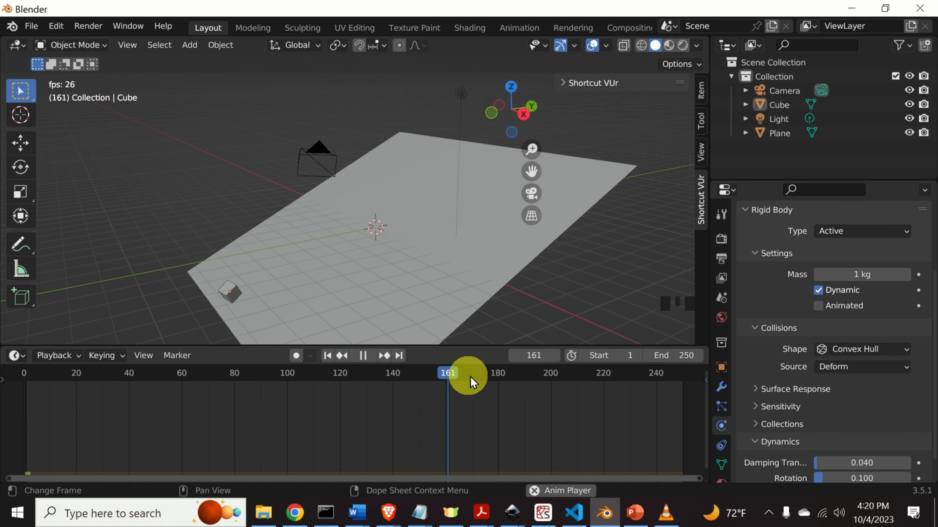
pyautogui.press('space')
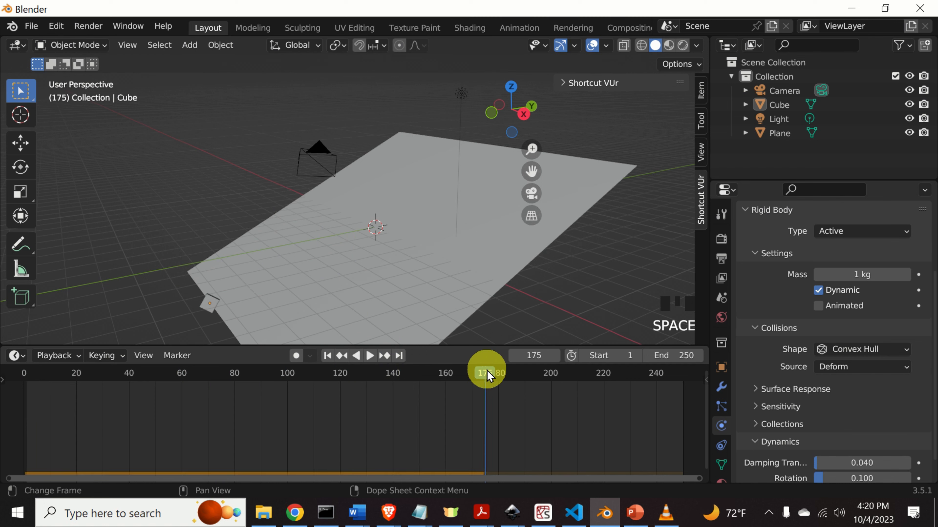
pyautogui.moveTo(487, 375); pyautogui.dragTo(29, 376)
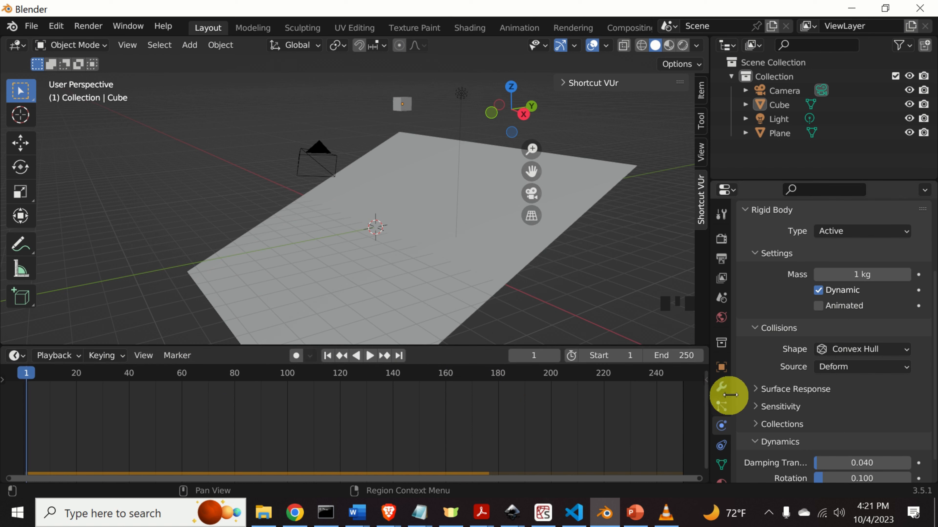
# Step: Expand the cube's rigid body Surface Response settings and set its friction to 0.2
pyautogui.scroll(-1, 831, 410)
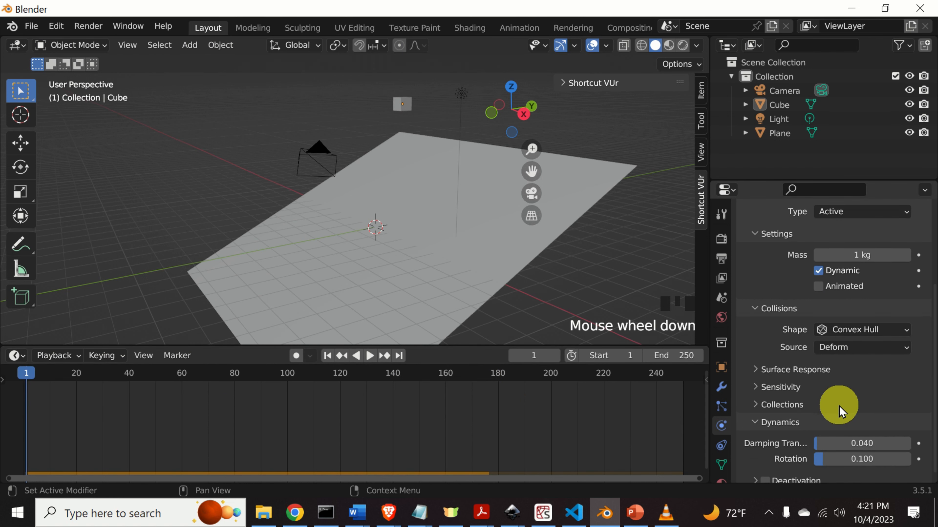
pyautogui.click(403, 104)
pyautogui.scroll(1, 421, 122)
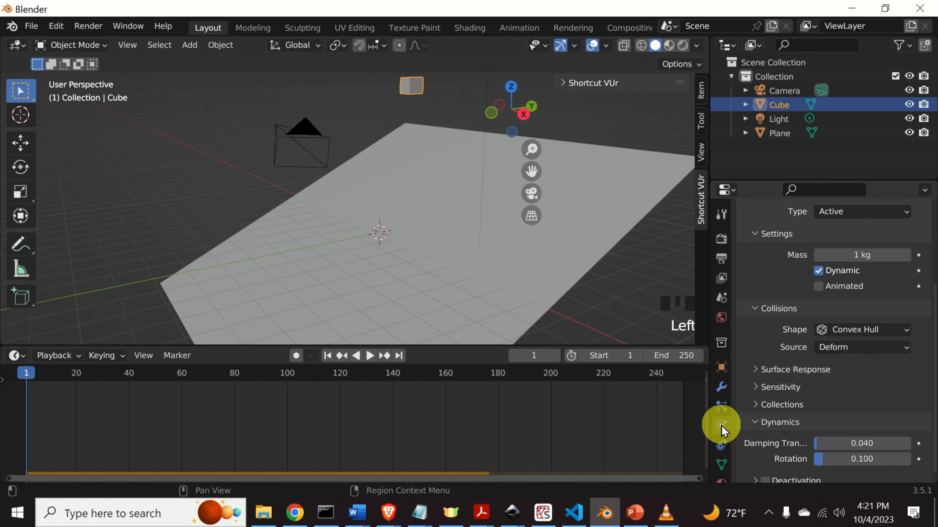
pyautogui.click(762, 370)
pyautogui.moveTo(848, 410); pyautogui.dragTo(881, 397)
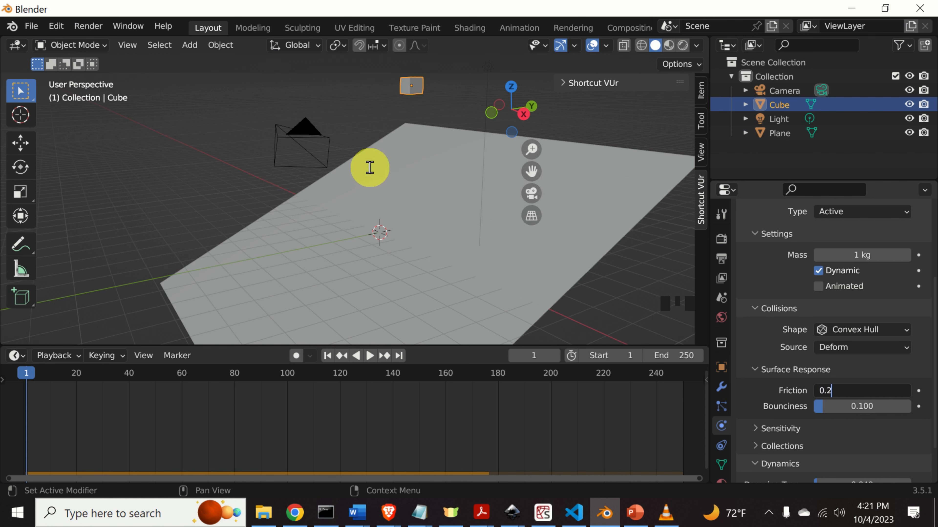
pyautogui.press('Return')
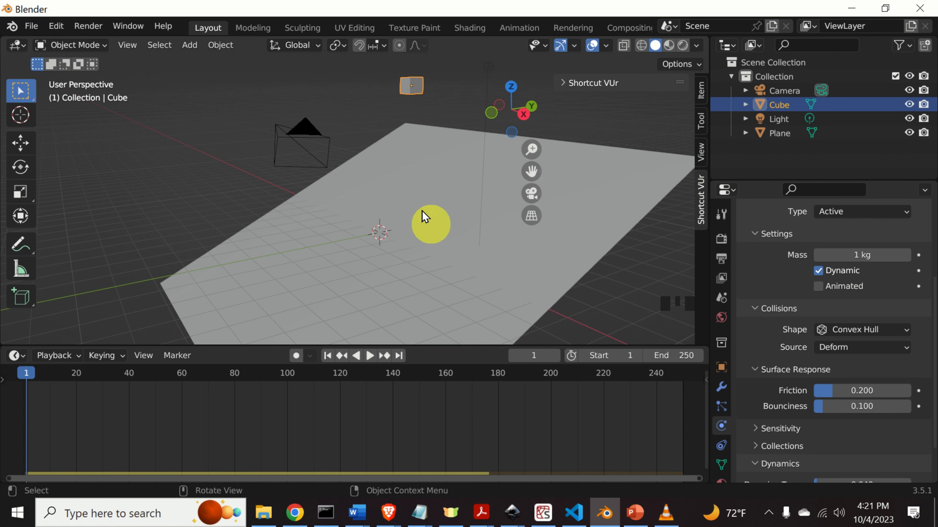
# Step: Play the low-friction slide, resume it from frame 43 to frame 80, and scrub the playhead back to frame 15
pyautogui.press('space')
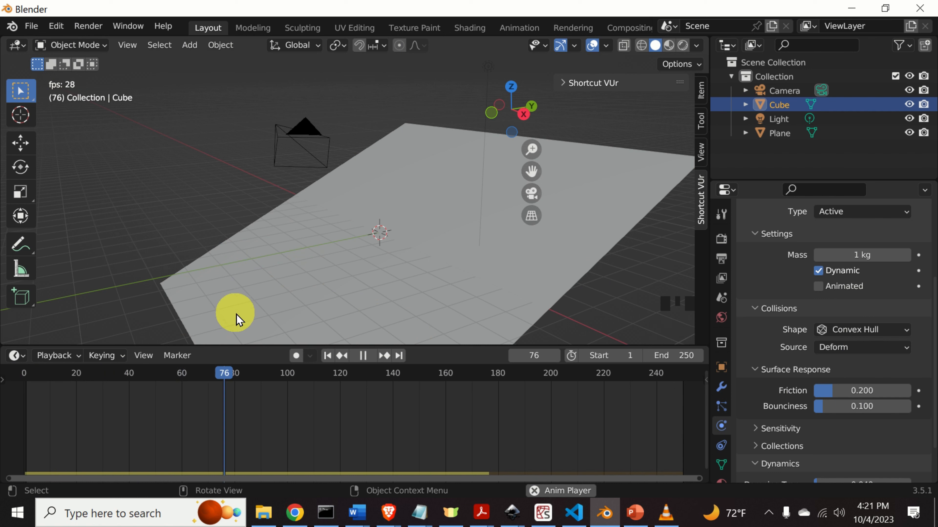
pyautogui.press('space')
pyautogui.moveTo(275, 373); pyautogui.dragTo(138, 390)
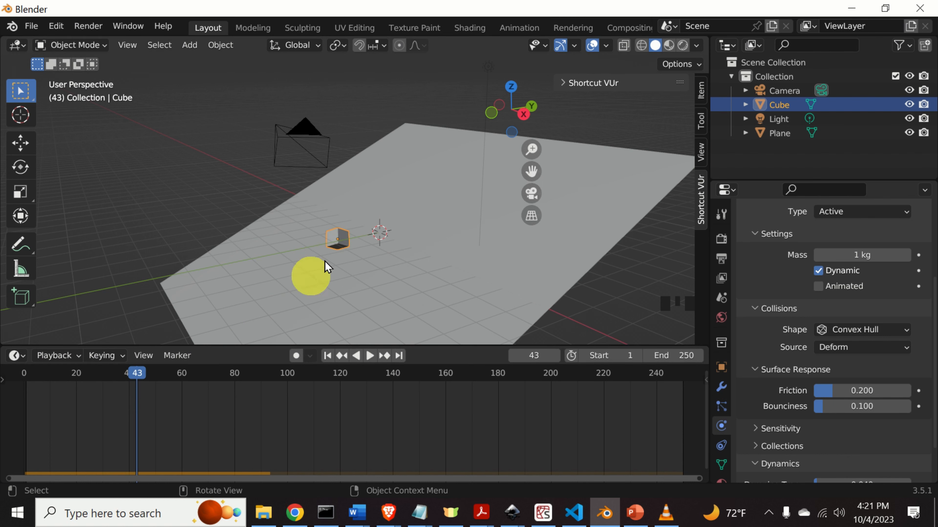
pyautogui.press('space')
pyautogui.press('space')
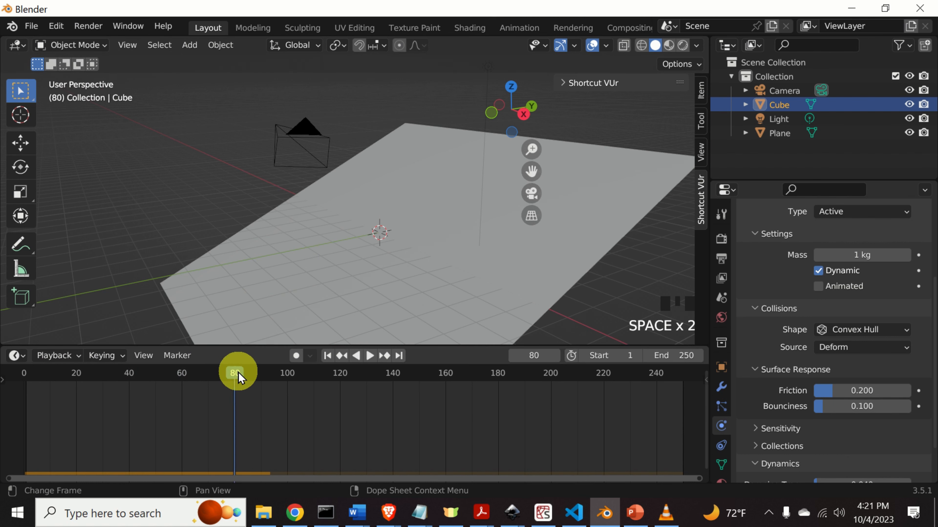
pyautogui.moveTo(236, 372); pyautogui.dragTo(68, 378)
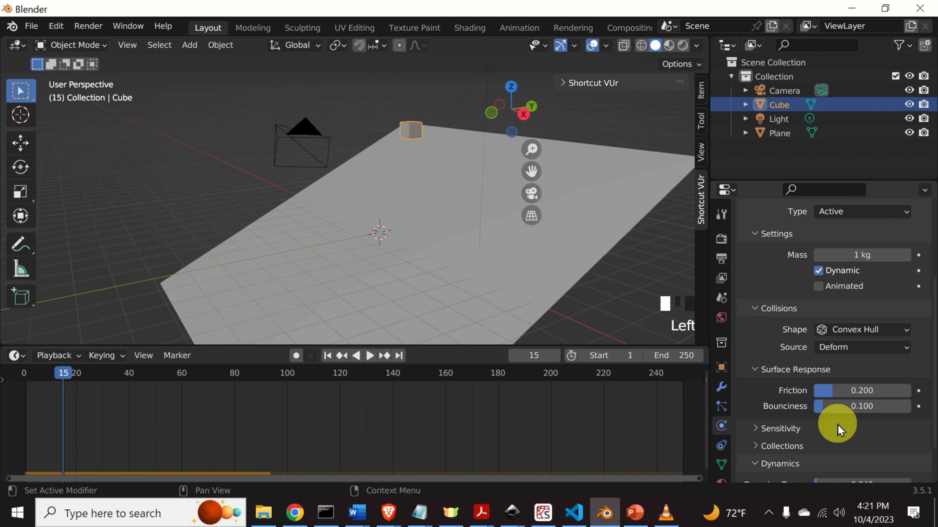
# Step: Set the cube's rigid body friction to 0.5 and replay the simulation from frame 1, stopping at frame 84
pyautogui.doubleClick(852, 392)
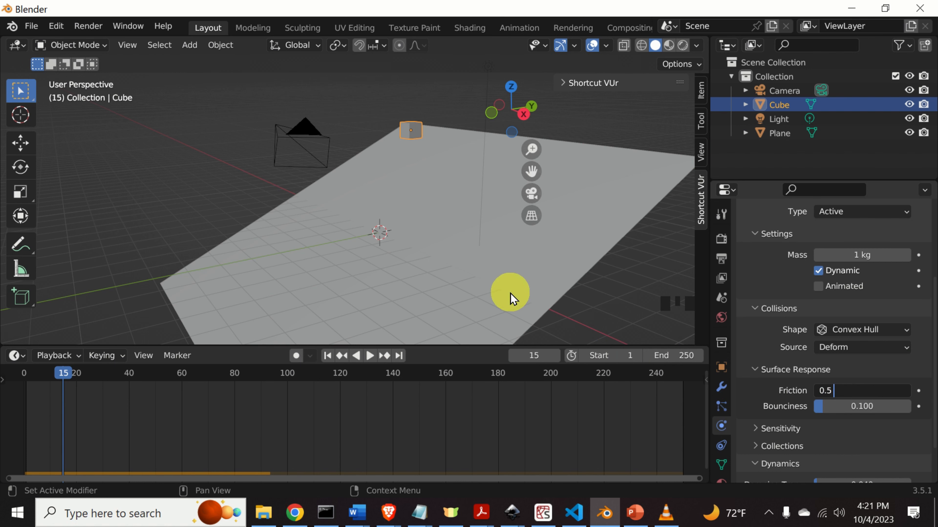
pyautogui.press('space')
pyautogui.press('space')
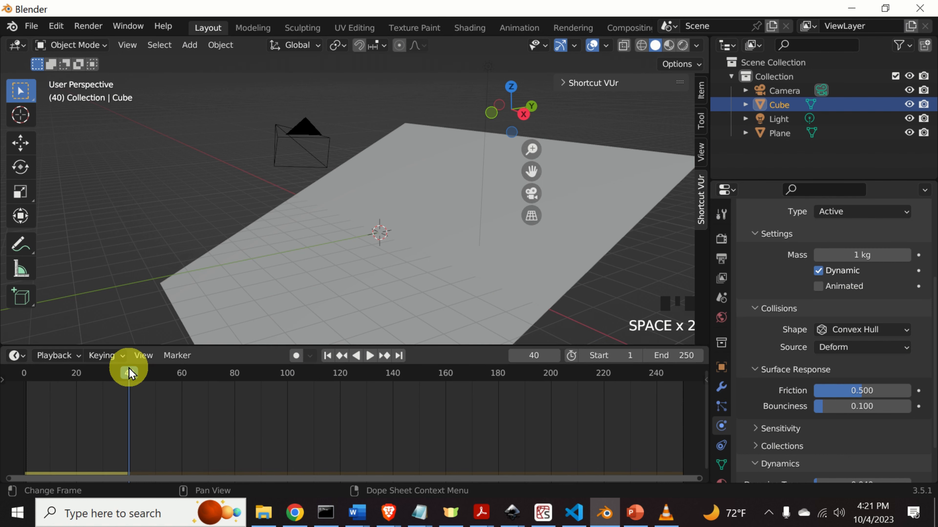
pyautogui.moveTo(129, 373); pyautogui.dragTo(21, 371)
pyautogui.press('space')
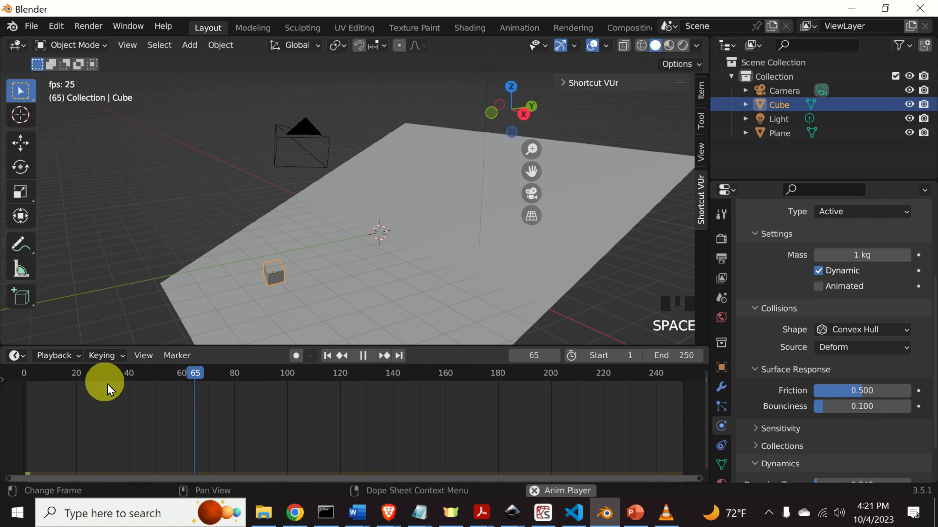
pyautogui.press('space')
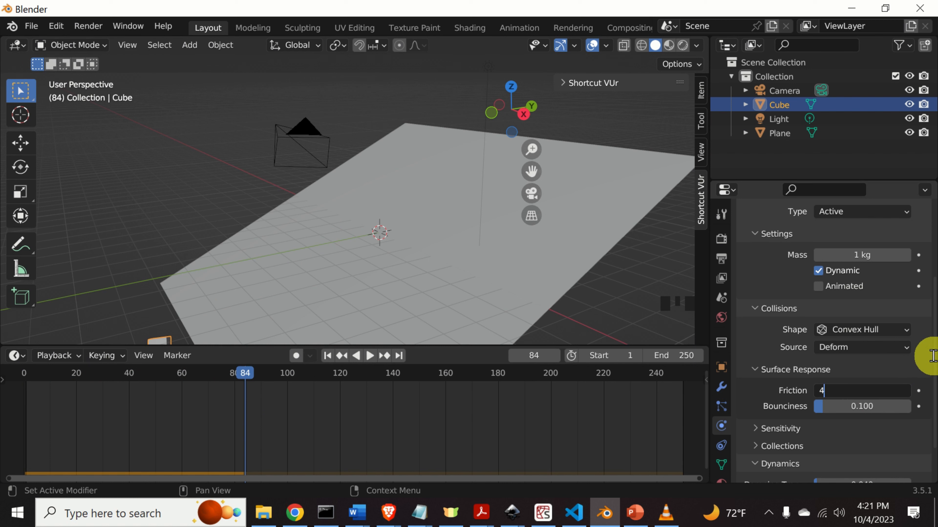
# Step: Set the cube's rigid body friction to 4, rewind the timeline and replay the simulation
pyautogui.click(256, 204)
pyautogui.moveTo(242, 374); pyautogui.dragTo(154, 373)
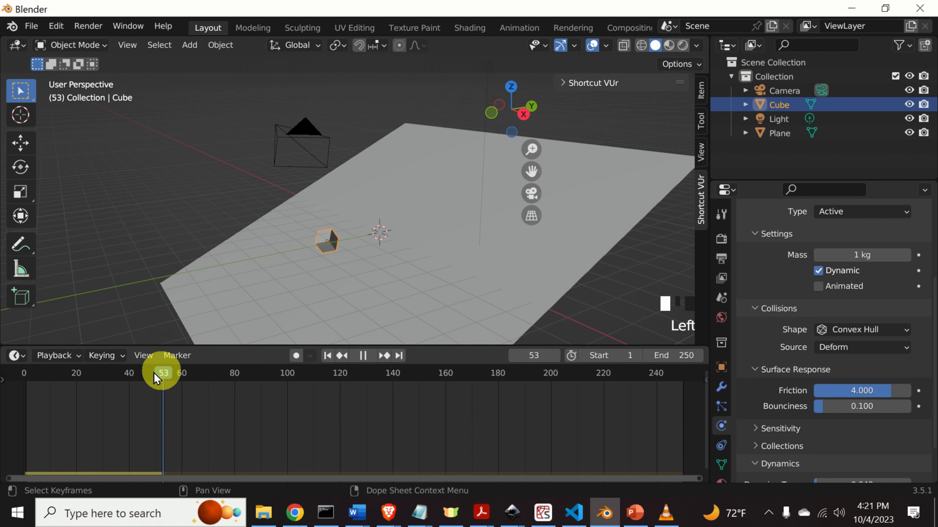
pyautogui.press('space')
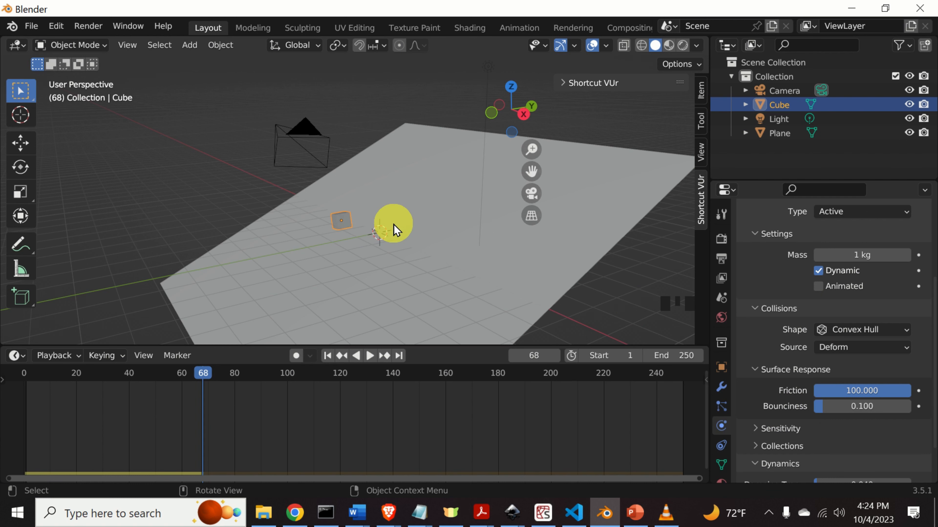
# Step: Select the tilted plane and create a new material for it
pyautogui.moveTo(411, 232); pyautogui.dragTo(479, 230, button='middle')
pyautogui.scroll(-2, 471, 245)
pyautogui.click(18, 86)
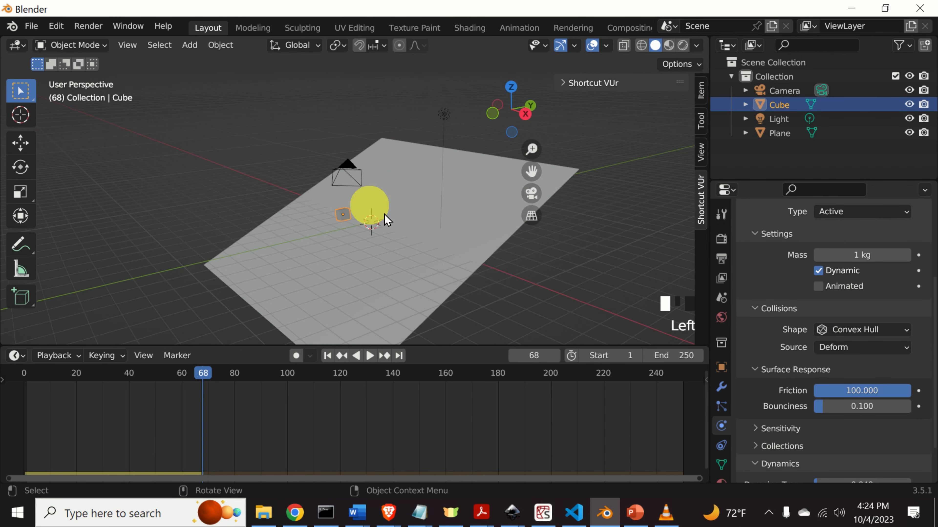
pyautogui.click(458, 242)
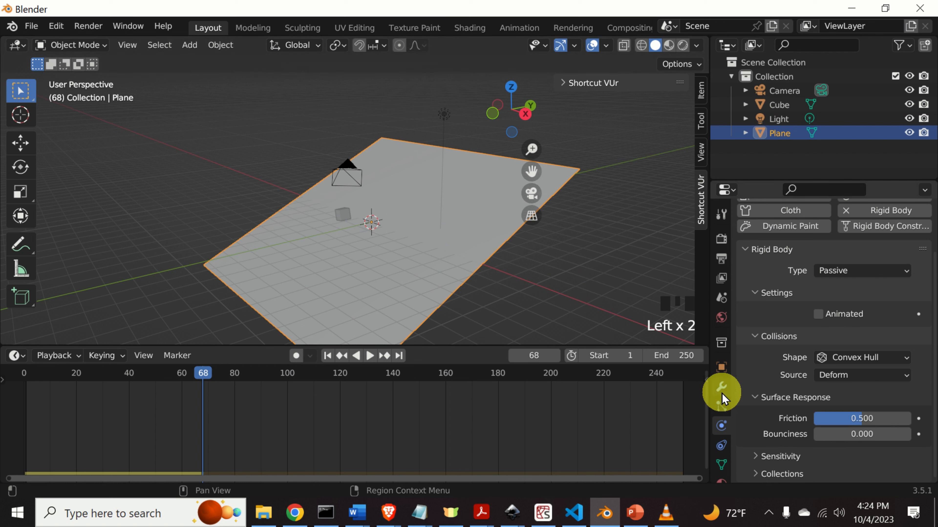
pyautogui.scroll(-2, 718, 413)
pyautogui.click(721, 445)
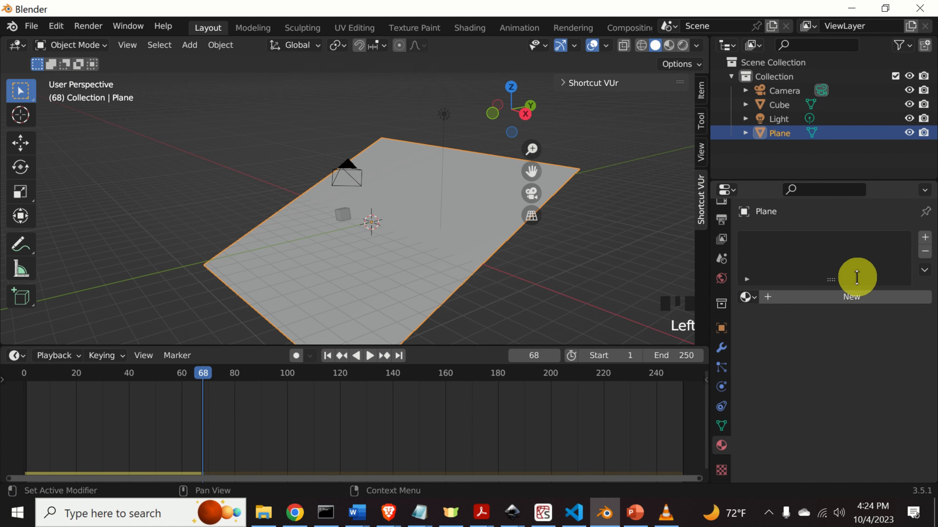
pyautogui.click(847, 296)
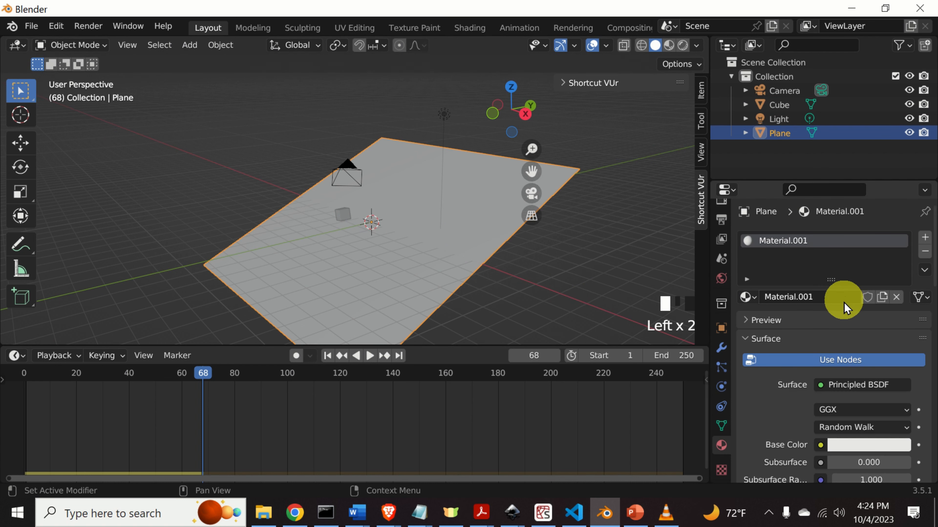
# Step: Set the plane material's base color to purple (red 0.567, green 0.242, blue 0.800) and display the viewport in Rendered shading
pyautogui.scroll(-4, 848, 354)
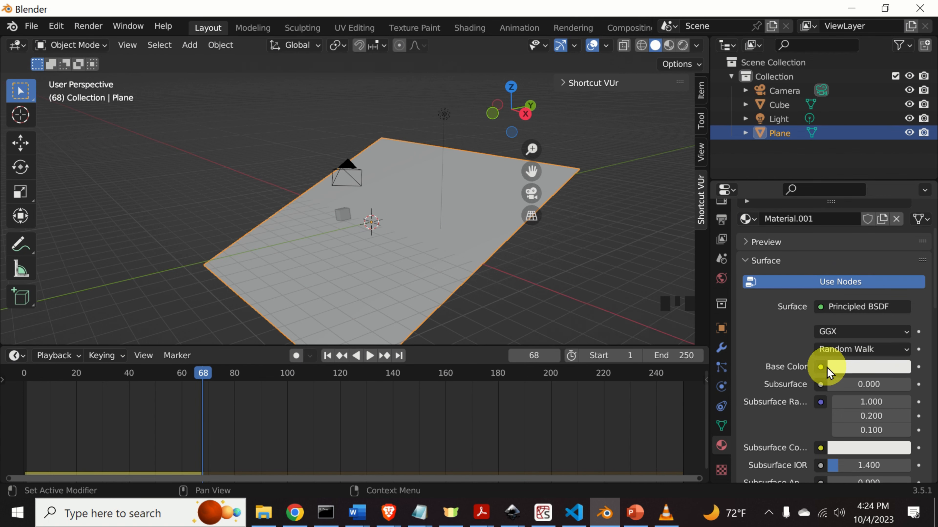
pyautogui.click(845, 370)
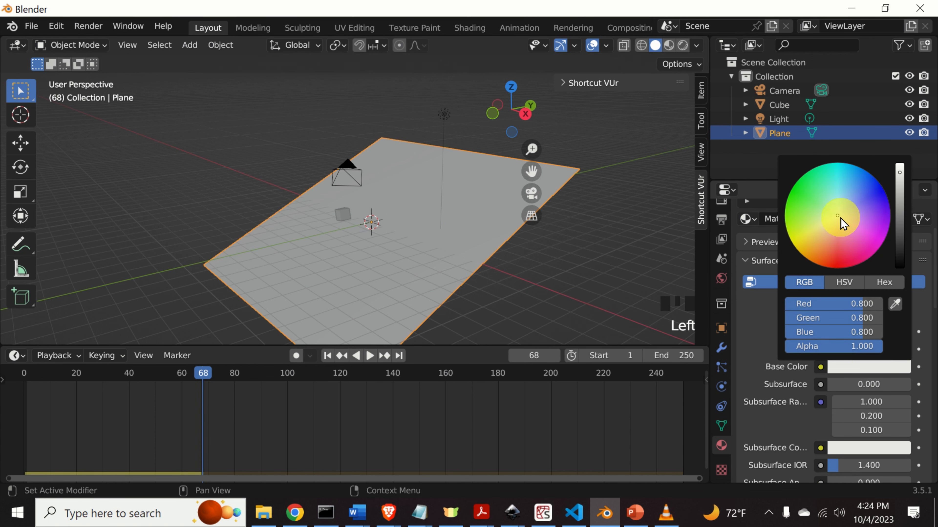
pyautogui.moveTo(838, 216); pyautogui.dragTo(859, 220)
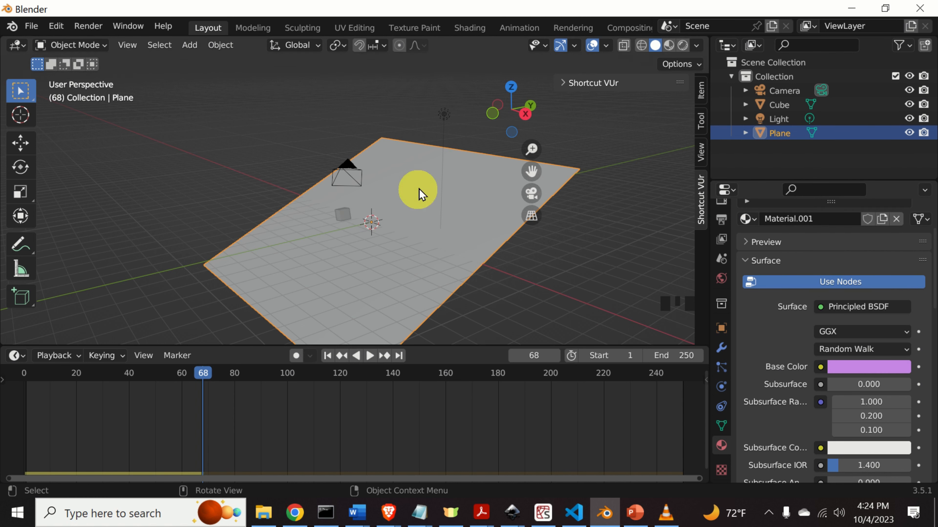
pyautogui.click(683, 46)
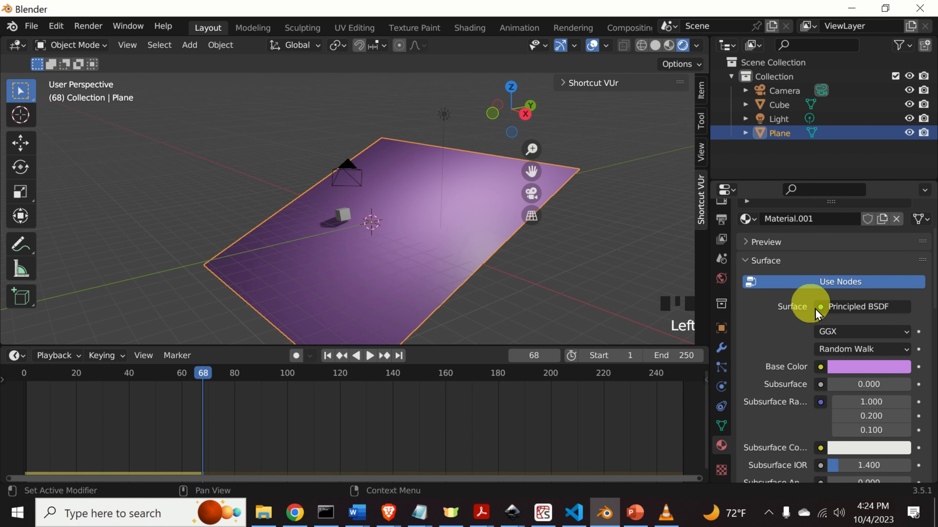
# Step: Change the plane material's base color to pale pink (red 0.965, green 0.661, blue 1.000) and deselect the plane to inspect it
pyautogui.click(874, 367)
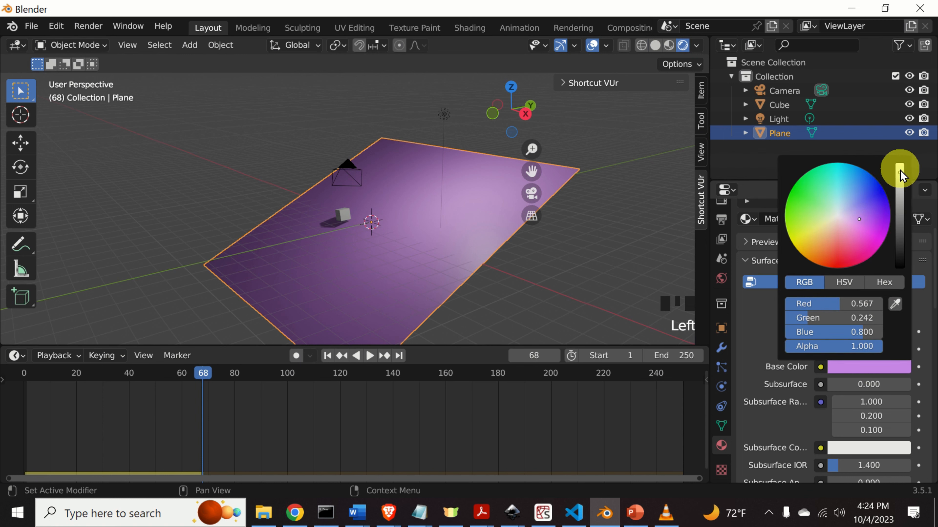
pyautogui.moveTo(900, 174); pyautogui.dragTo(900, 166)
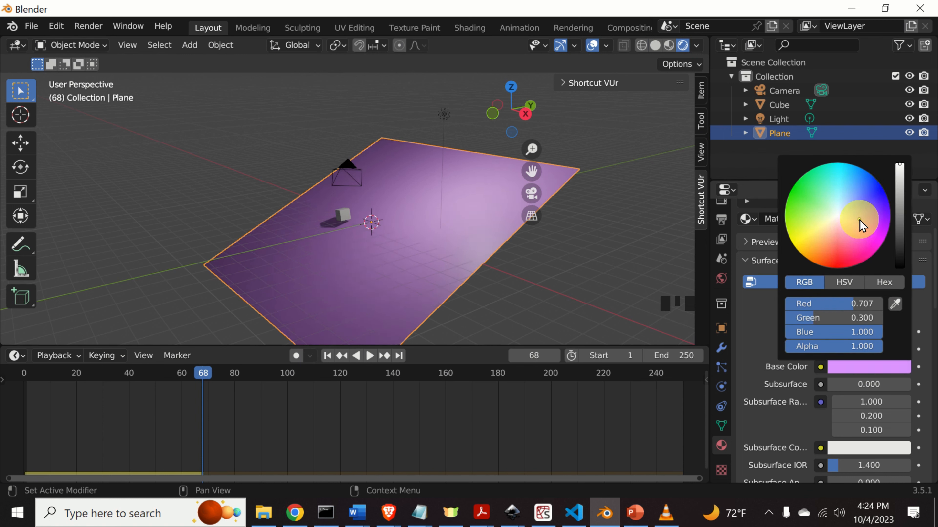
pyautogui.click(852, 219)
pyautogui.moveTo(852, 219); pyautogui.dragTo(847, 219)
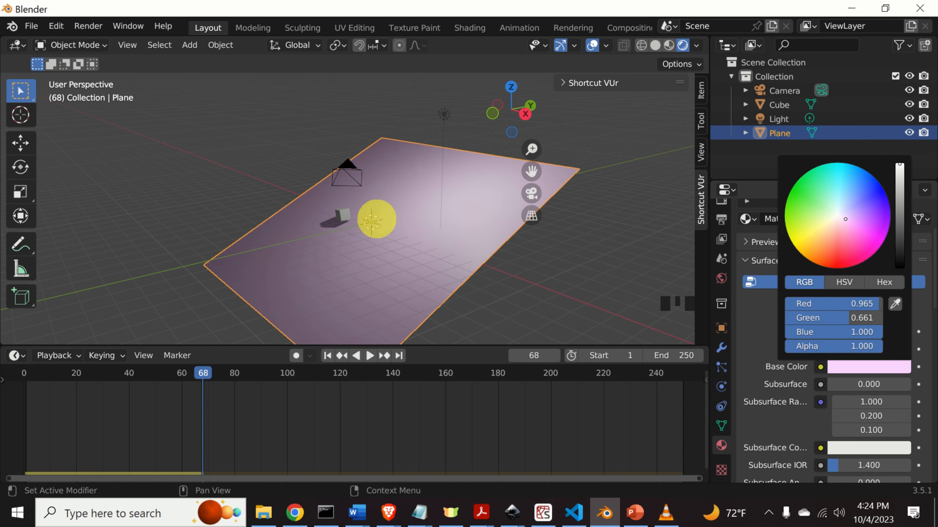
pyautogui.click(601, 192)
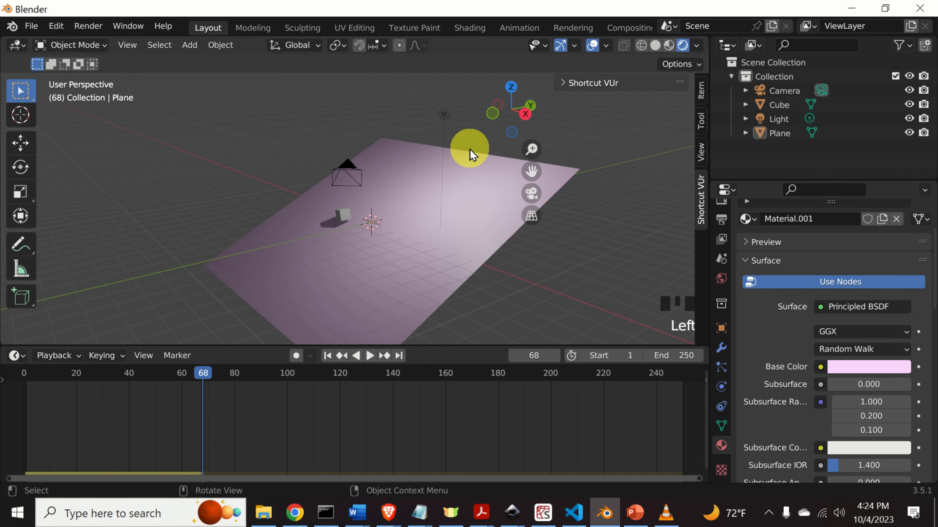
pyautogui.moveTo(473, 133); pyautogui.dragTo(431, 153, button='middle')
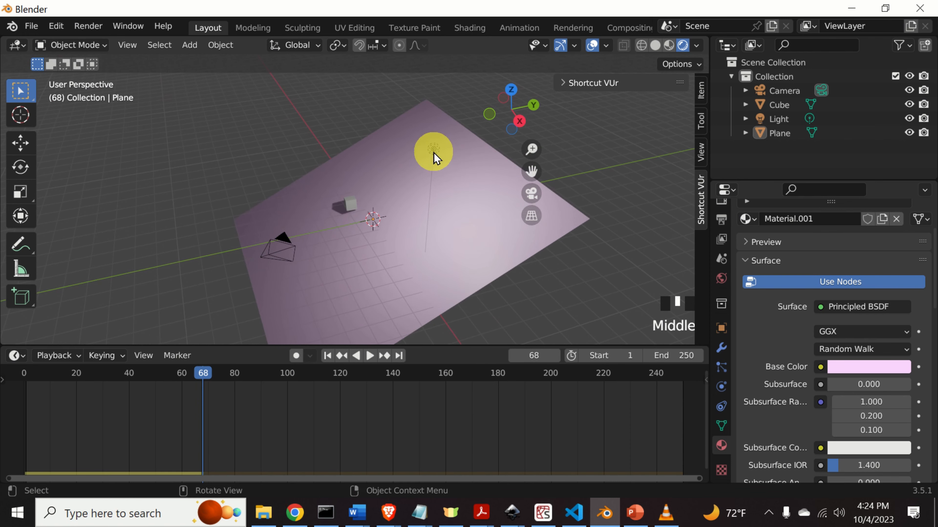
# Step: Select the point light above the plane and set its power to 5000 W
pyautogui.click(433, 148)
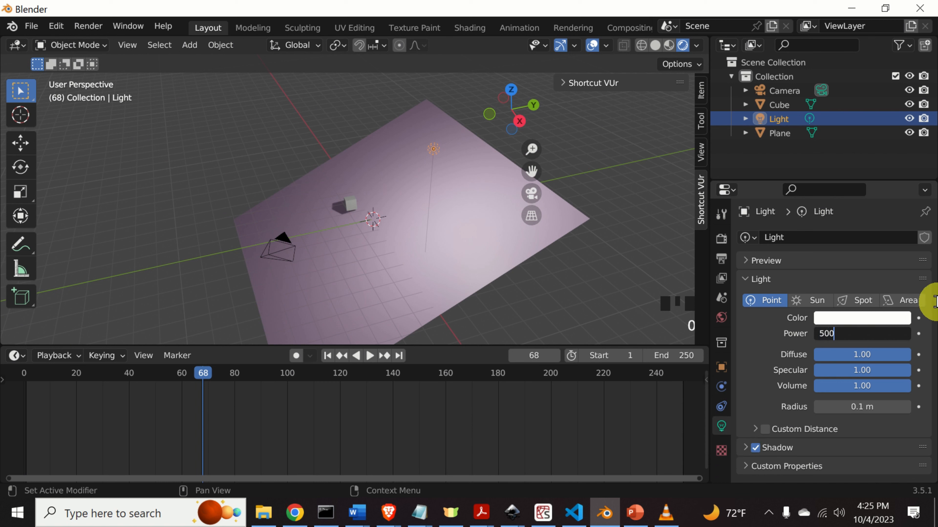
pyautogui.press('Return')
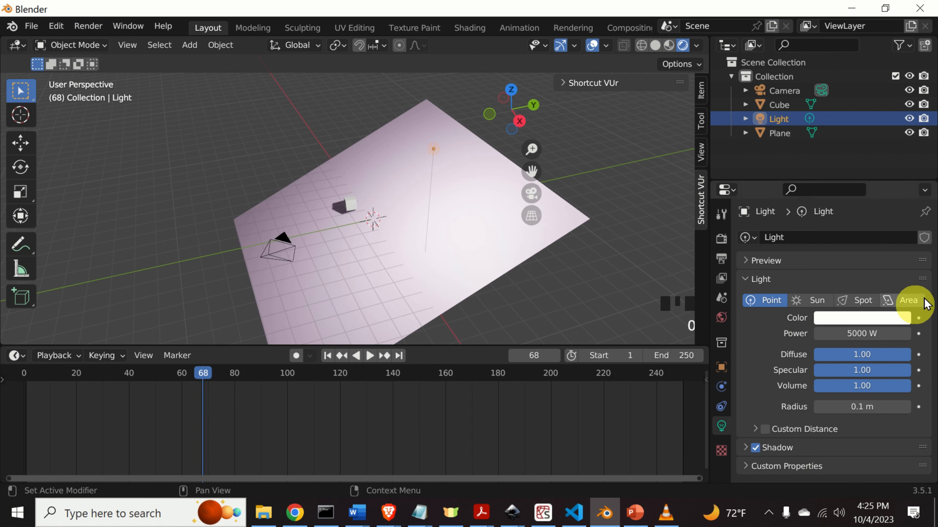
pyautogui.moveTo(347, 260); pyautogui.dragTo(309, 219, button='middle')
pyautogui.scroll(3, 334, 221)
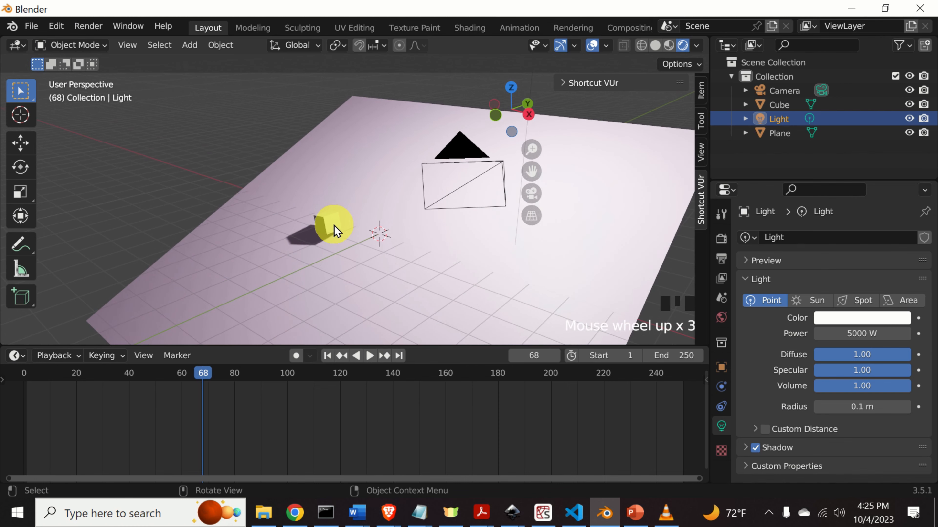
# Step: Select the cube on the plane and create a new material for it
pyautogui.click(326, 224)
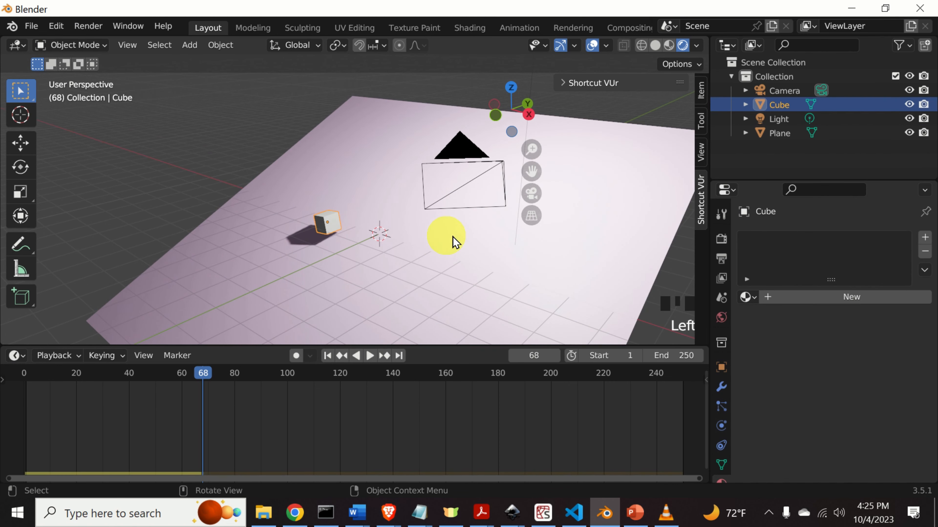
pyautogui.scroll(-3, 724, 347)
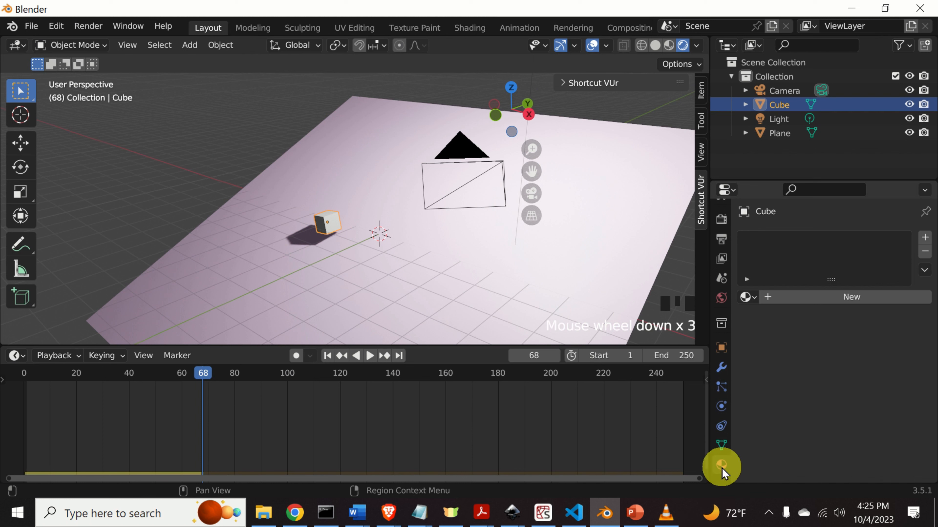
pyautogui.click(720, 464)
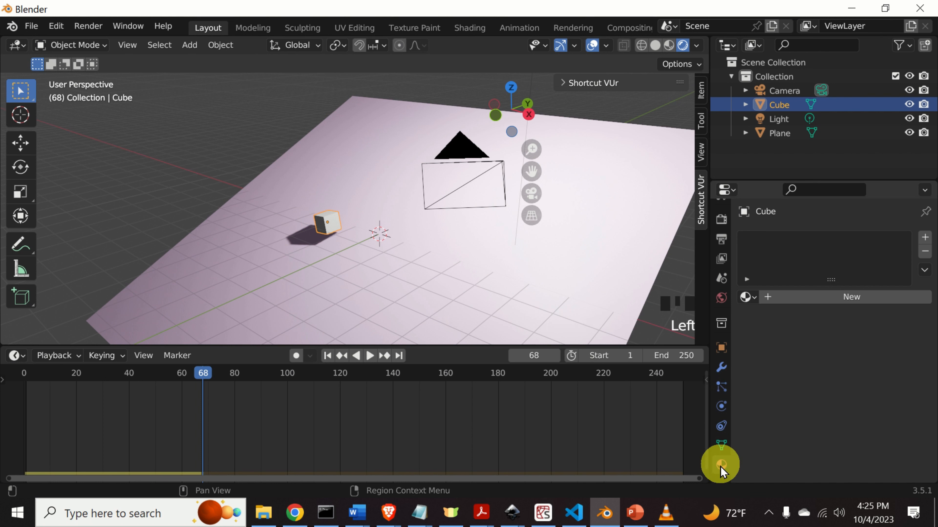
pyautogui.click(768, 299)
pyautogui.scroll(-4, 849, 377)
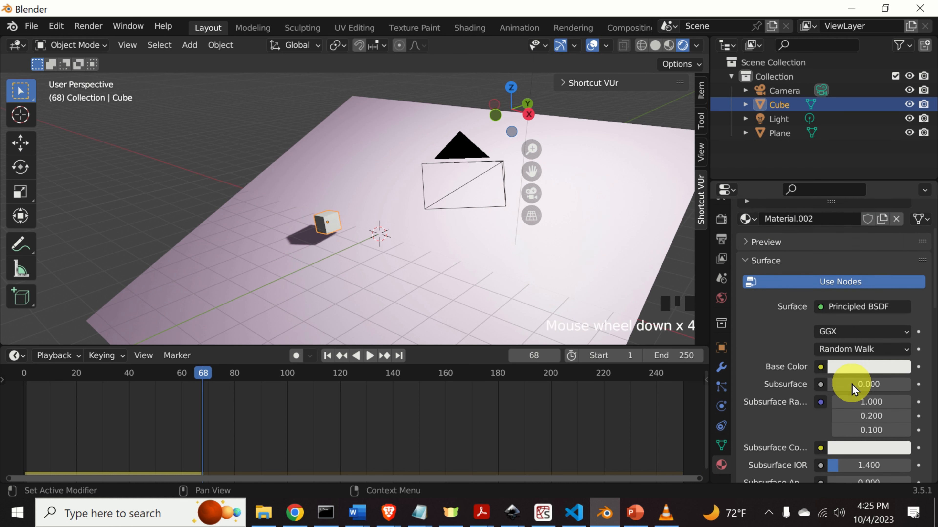
# Step: Assign a Checker Texture to the base color of the cube's material
pyautogui.scroll(-1, 849, 347)
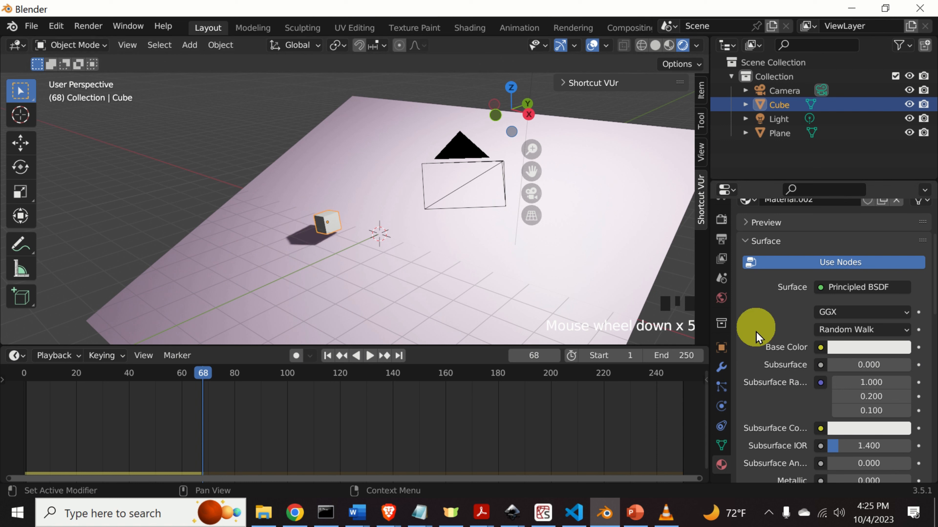
pyautogui.click(820, 348)
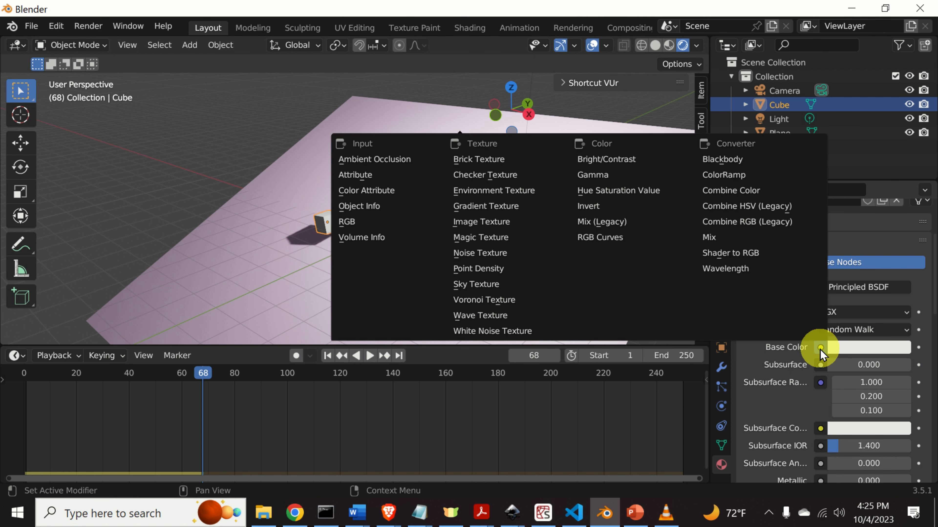
pyautogui.click(493, 176)
pyautogui.scroll(-2, 834, 387)
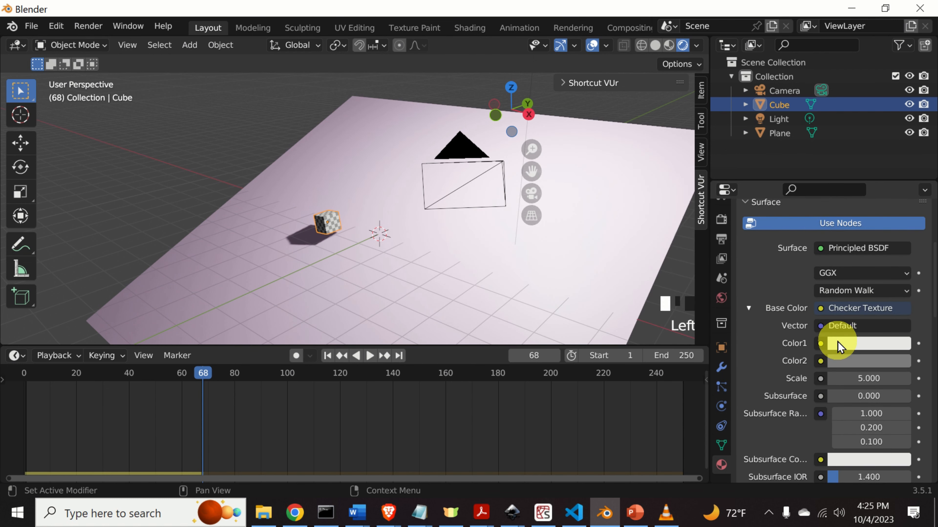
# Step: Set the checker texture's Color1 to bright red (red 0.800, green 0.000899, blue 0.022)
pyautogui.click(837, 345)
pyautogui.click(848, 234)
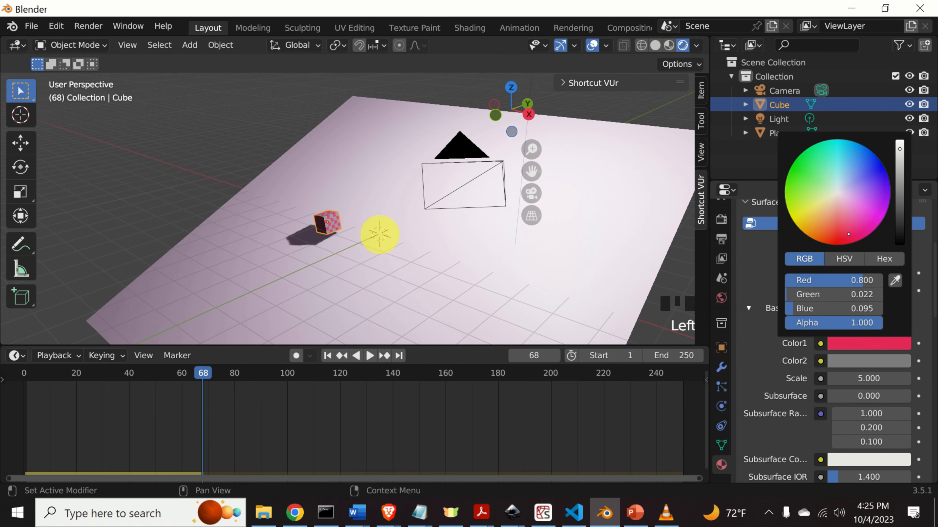
pyautogui.moveTo(848, 234); pyautogui.dragTo(846, 240)
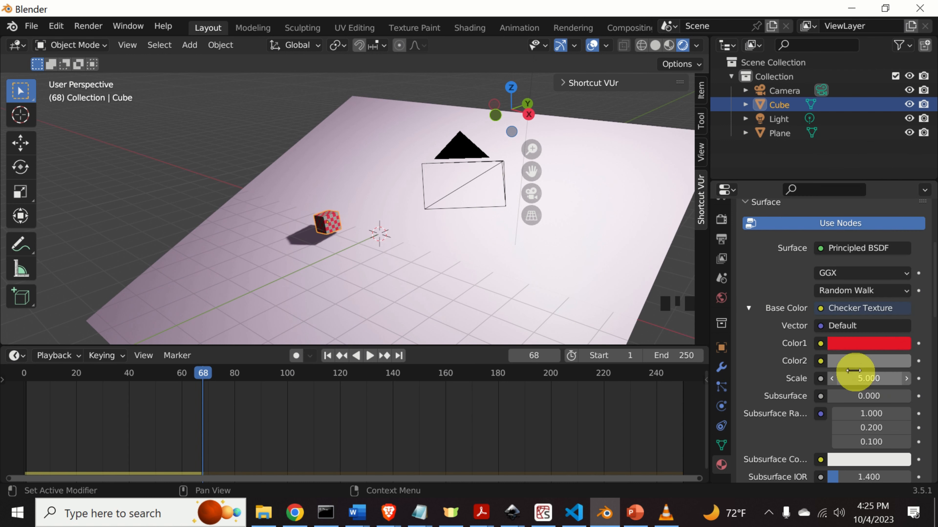
# Step: Brighten the checker texture's Color2 to full value and change it to a saturated blue
pyautogui.click(845, 361)
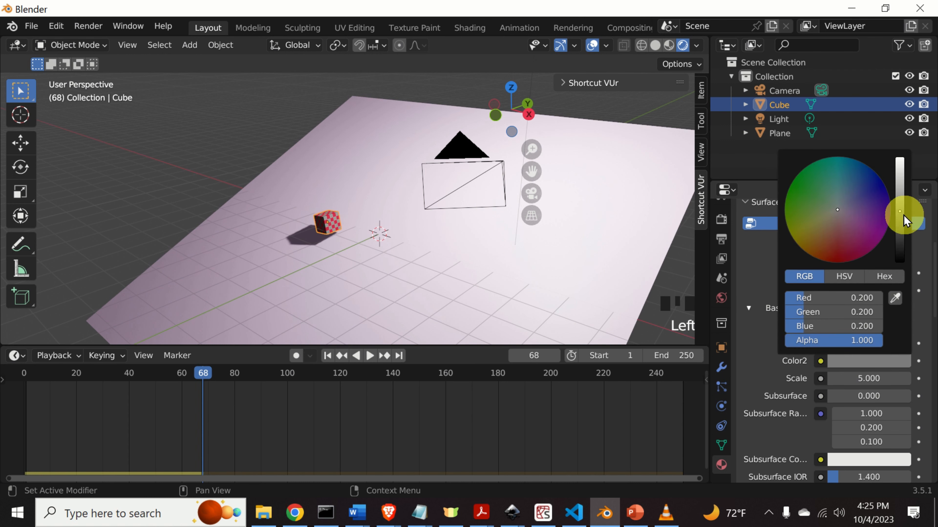
pyautogui.moveTo(900, 211); pyautogui.dragTo(899, 159)
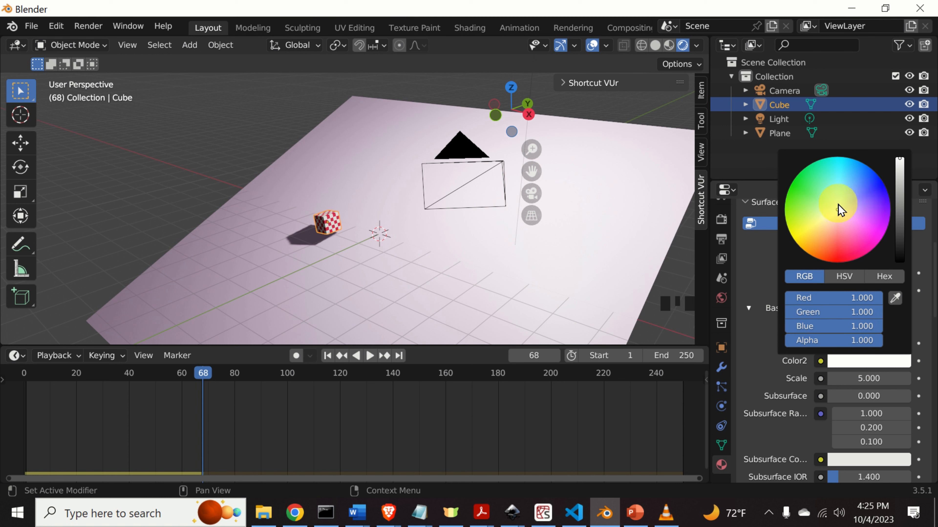
pyautogui.moveTo(838, 204); pyautogui.dragTo(881, 189)
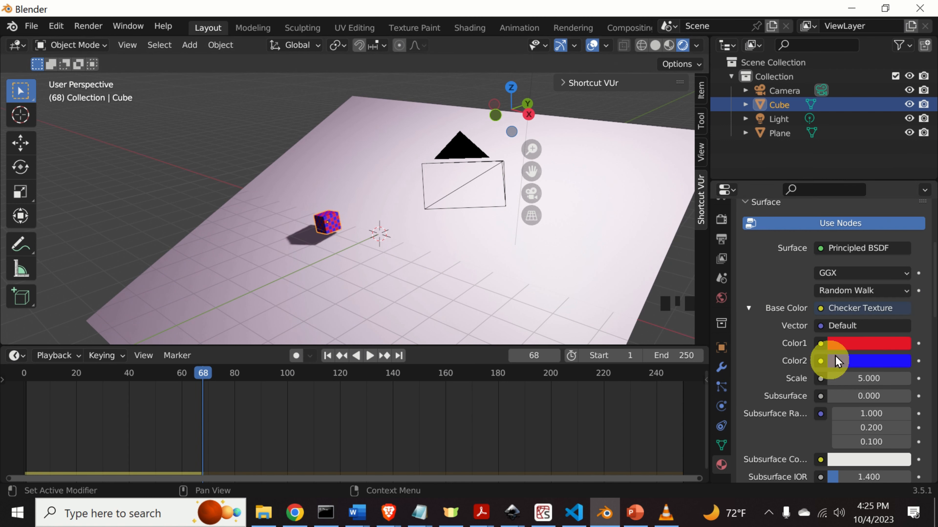
# Step: Change the checker texture's Color1 to yellow (red 0.800, green 0.700, blue 0.003)
pyautogui.click(856, 343)
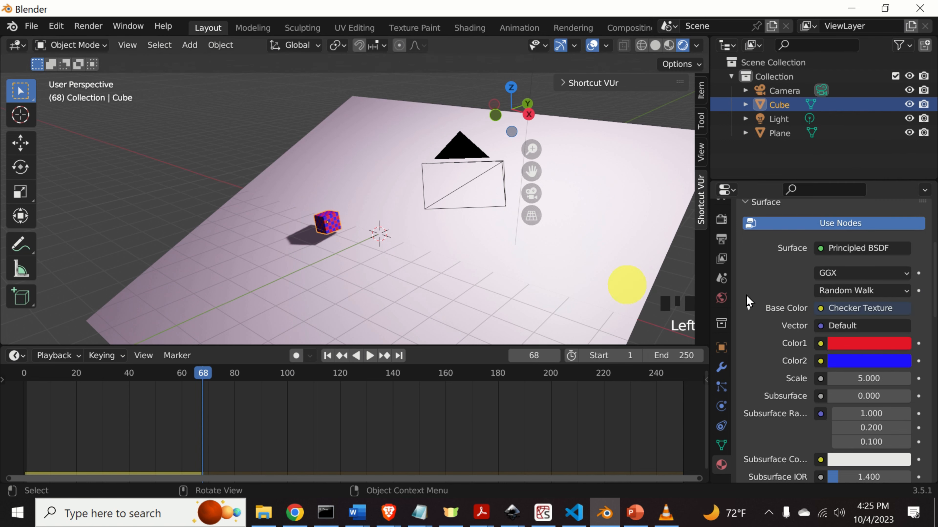
pyautogui.click(859, 343)
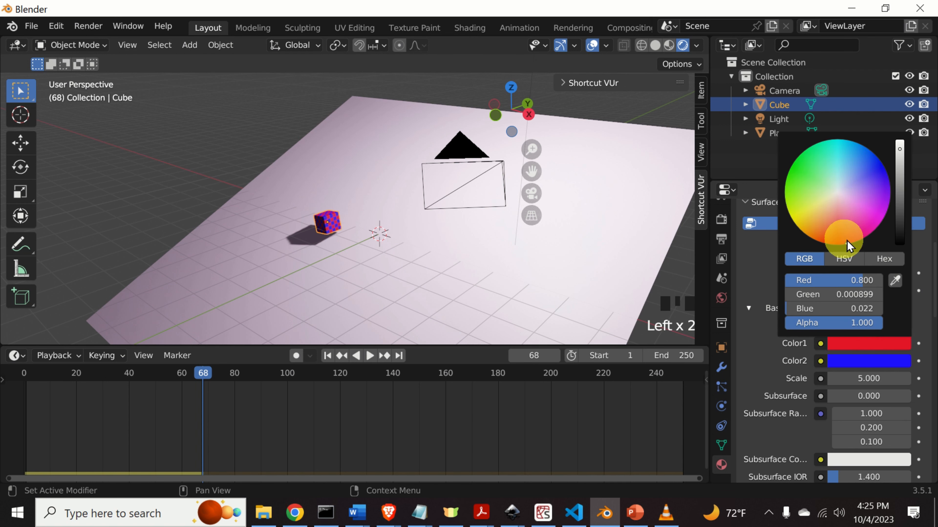
pyautogui.moveTo(849, 248)
pyautogui.mouseDown()
pyautogui.moveTo(370, 241)
pyautogui.moveTo(565, 230)
pyautogui.moveTo(560, 220)
pyautogui.mouseUp()
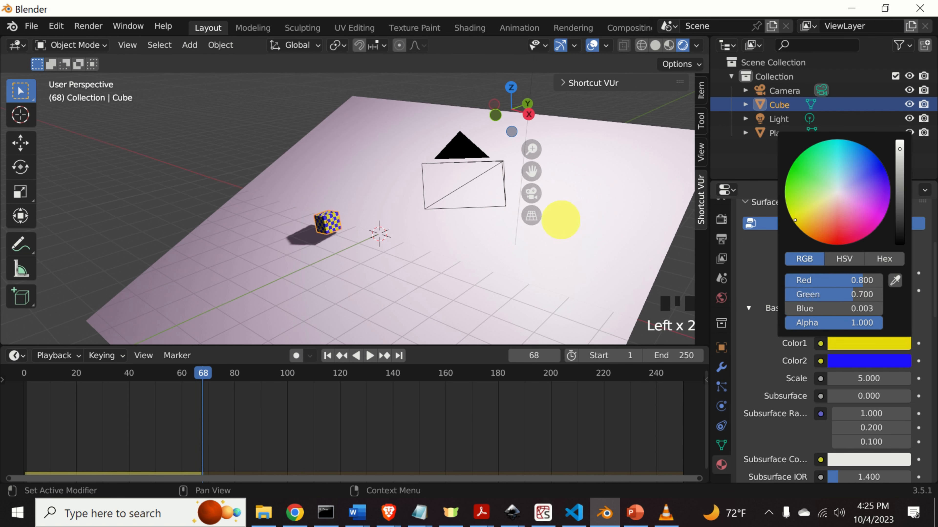
# Step: Examine the checkered cube, rewind the timeline to the start and play the falling animation
pyautogui.moveTo(345, 247); pyautogui.dragTo(402, 256, button='middle')
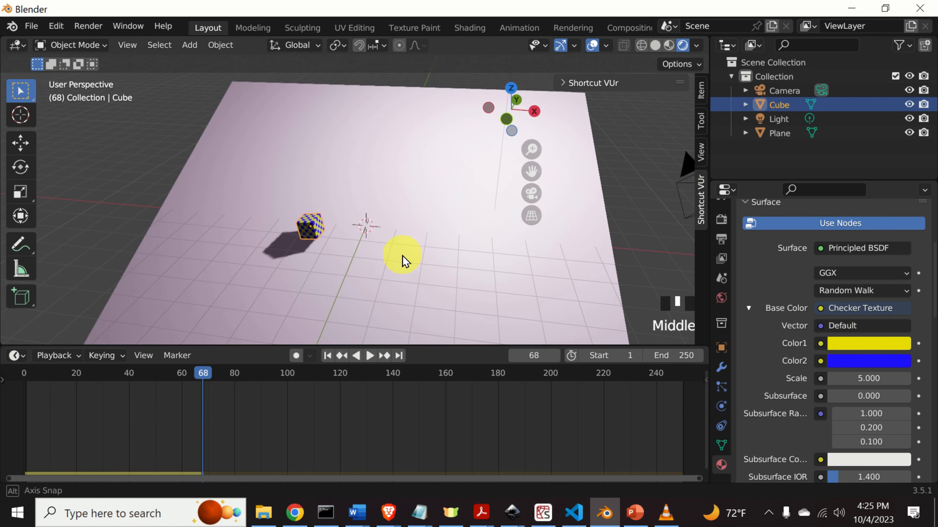
pyautogui.scroll(2, 317, 239)
pyautogui.scroll(-1, 312, 247)
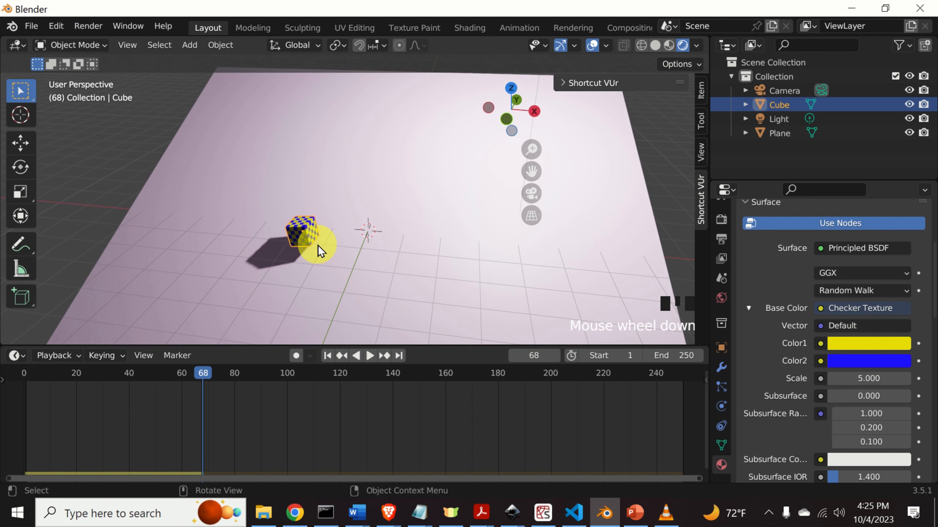
pyautogui.scroll(-1, 318, 246)
pyautogui.moveTo(362, 241); pyautogui.dragTo(318, 234, button='middle')
pyautogui.scroll(-2, 317, 240)
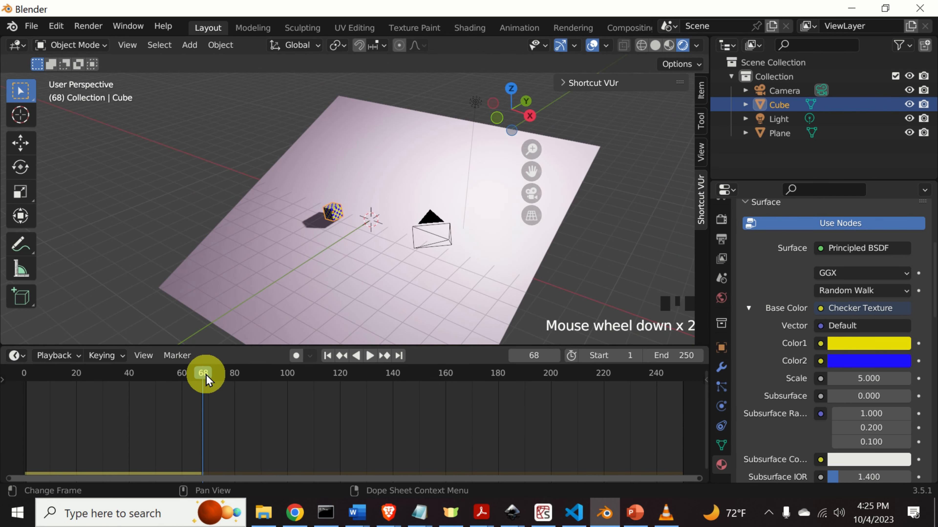
pyautogui.moveTo(203, 373); pyautogui.dragTo(28, 367)
pyautogui.press('space')
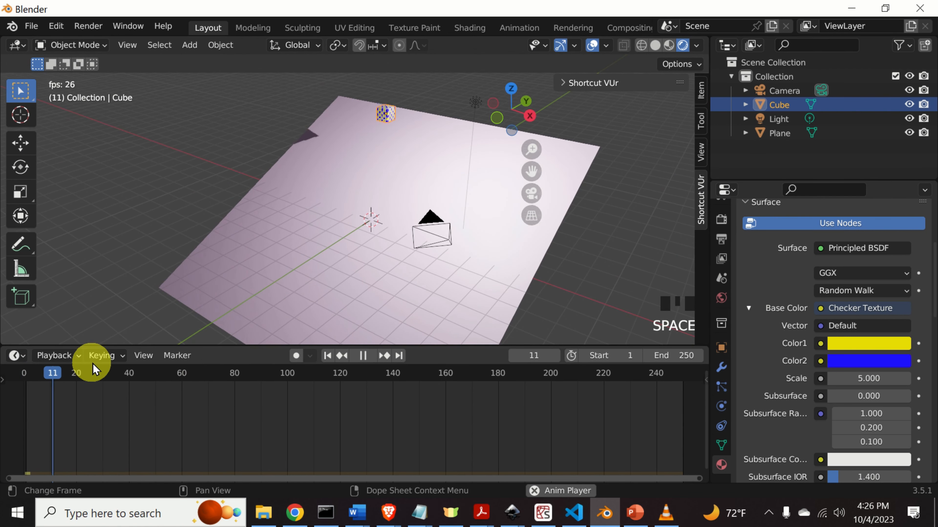
pyautogui.scroll(2, 300, 189)
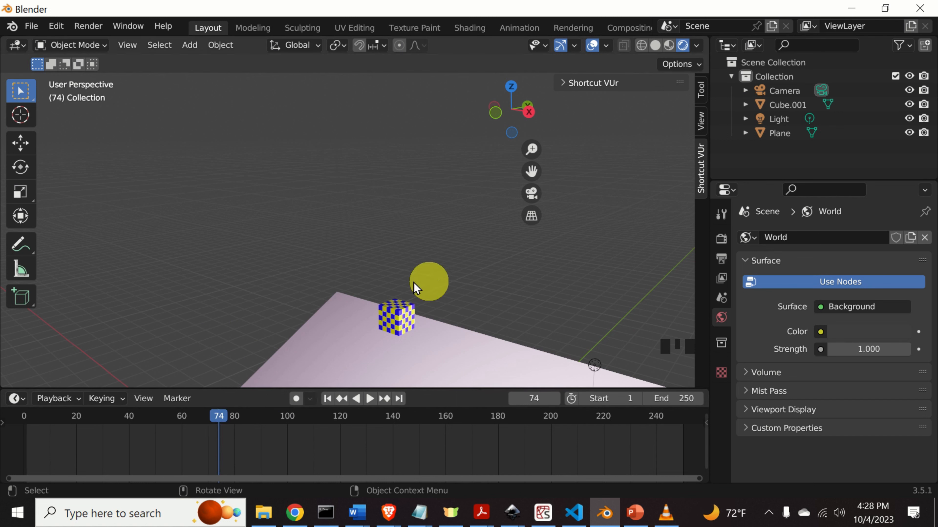
# Step: Rewind the timeline to frame 1, then copy the checkered cube and paste a duplicate
pyautogui.moveTo(209, 417); pyautogui.dragTo(138, 414)
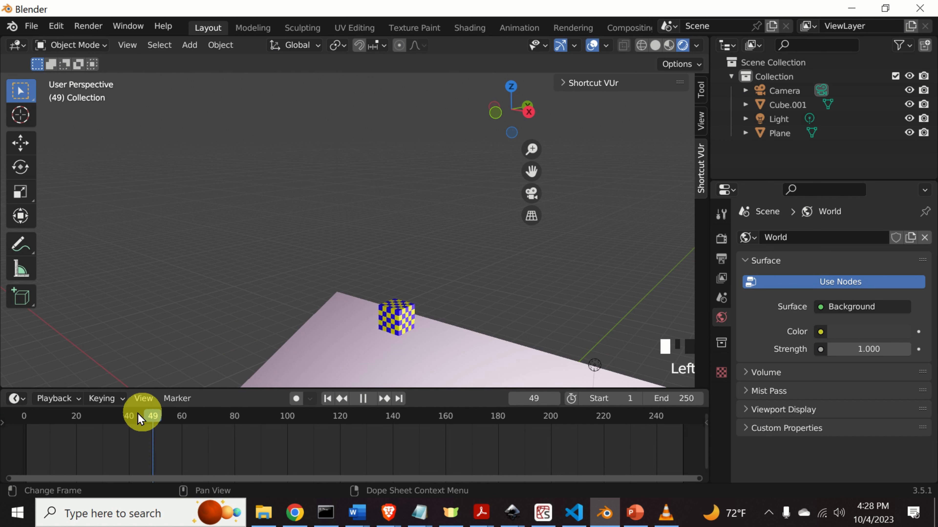
pyautogui.moveTo(26, 418); pyautogui.dragTo(28, 420)
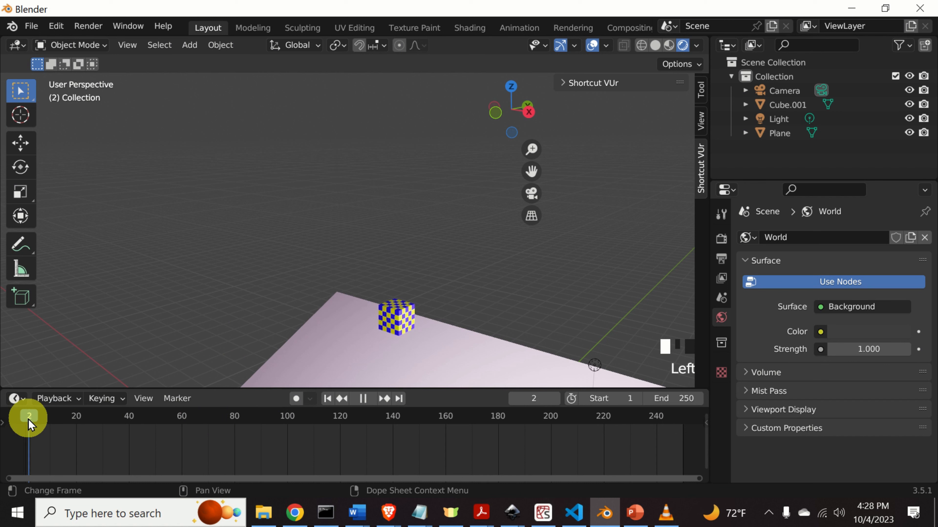
pyautogui.click(402, 330)
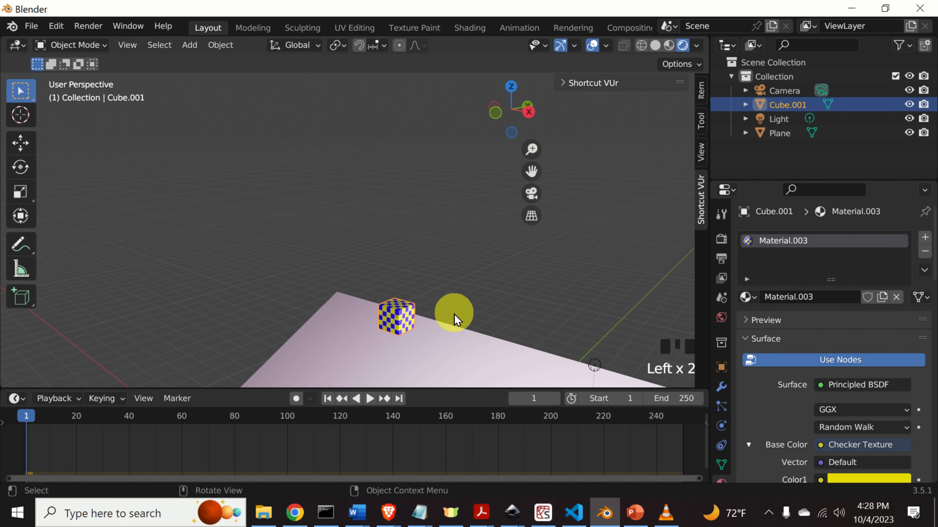
pyautogui.hotkey('ctrl', 'c')
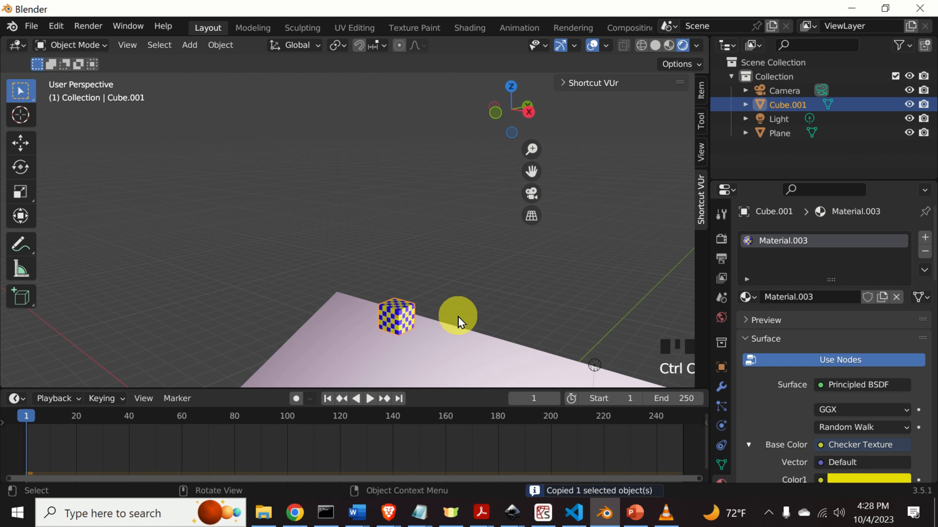
pyautogui.hotkey('ctrl', 'v')
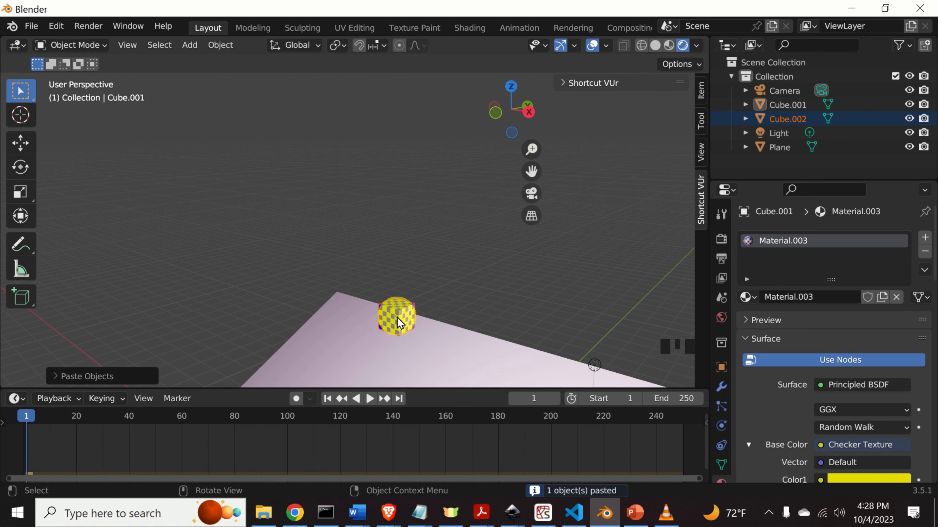
# Step: Move the pasted cube with the Transform tool to a spot beside the original, above the tilted plane
pyautogui.click(22, 216)
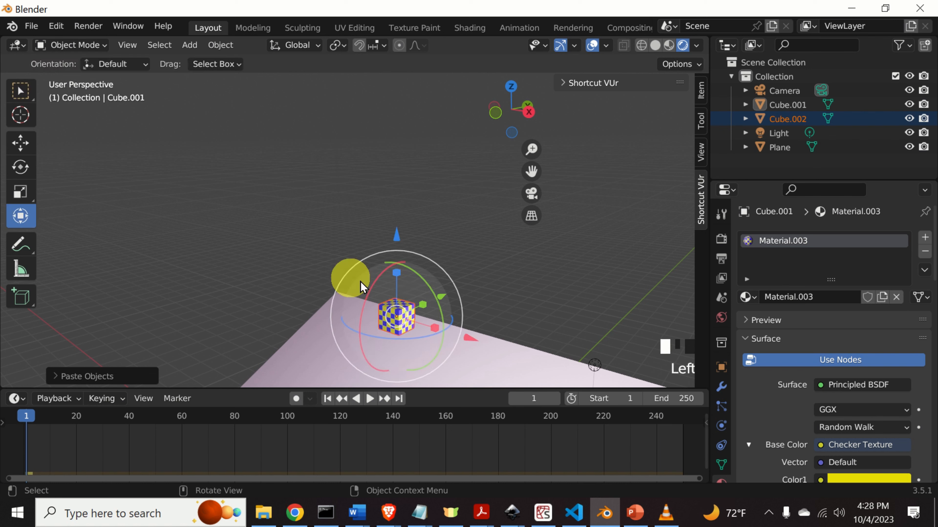
pyautogui.moveTo(397, 315); pyautogui.dragTo(495, 328)
pyautogui.moveTo(535, 306); pyautogui.dragTo(481, 377, button='middle')
pyautogui.scroll(-5, 569, 285)
pyautogui.scroll(4, 473, 318)
pyautogui.scroll(2, 485, 318)
pyautogui.moveTo(485, 318); pyautogui.dragTo(515, 331, button='middle')
pyautogui.scroll(1, 504, 340)
pyautogui.scroll(-1, 504, 340)
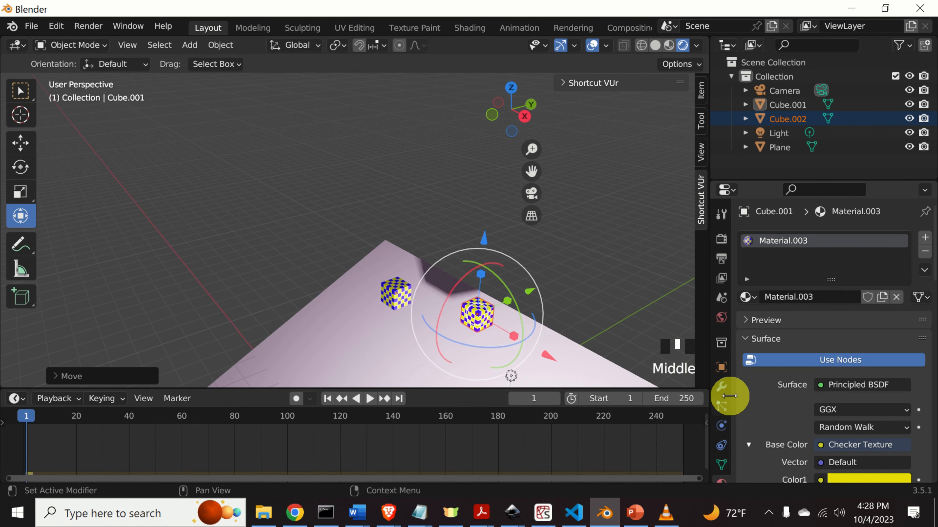
# Step: Check the cube's rigid body physics settings and play the simulation with both cubes
pyautogui.click(722, 426)
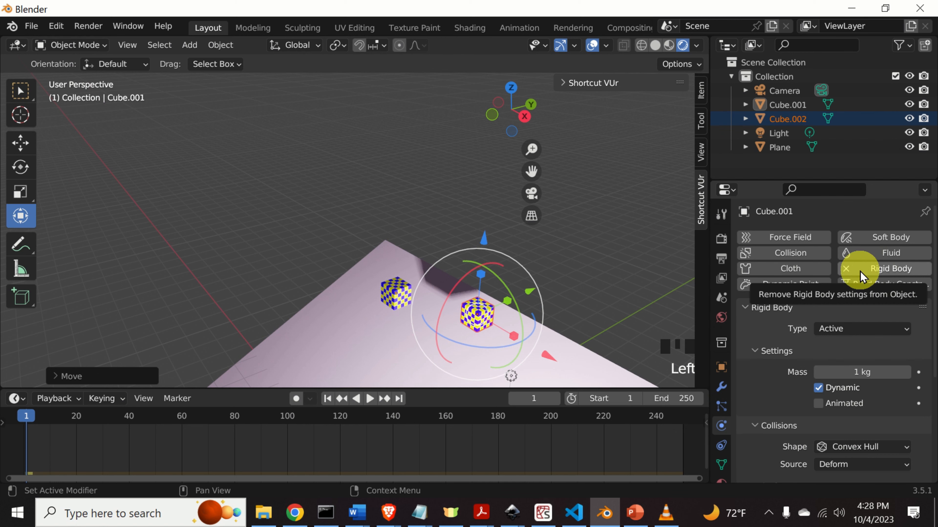
pyautogui.scroll(-1, 487, 251)
pyautogui.moveTo(488, 251); pyautogui.dragTo(534, 329, button='middle')
pyautogui.press('space')
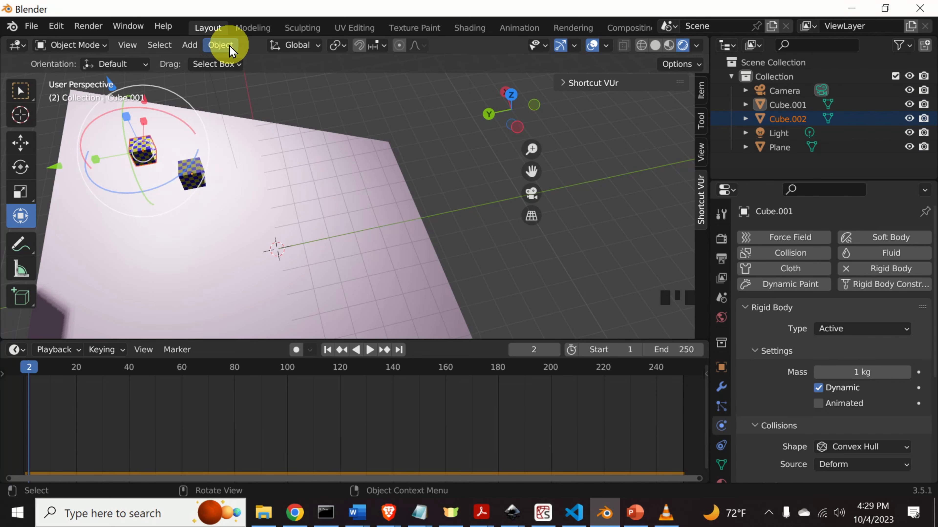
# Step: Switch the viewport to Material Preview shading and add a UV sphere mesh to the scene
pyautogui.click(668, 46)
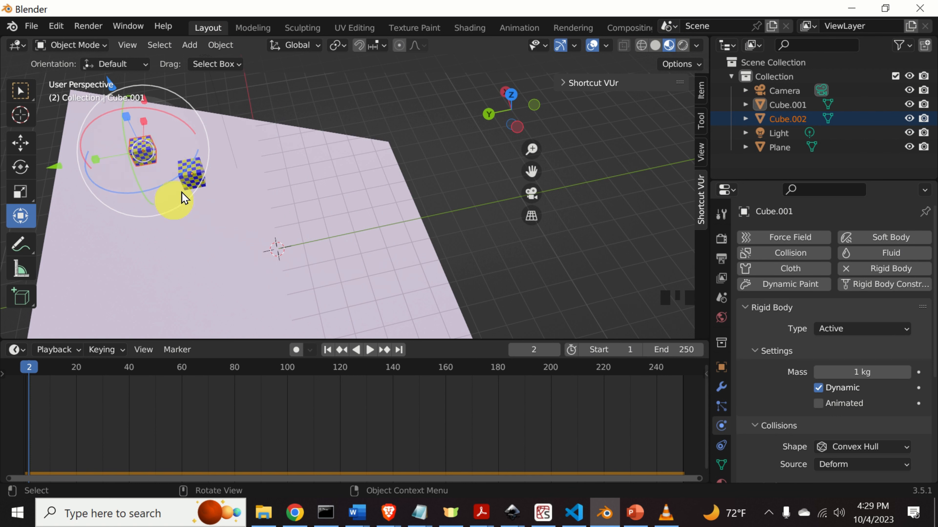
pyautogui.click(20, 93)
pyautogui.click(190, 45)
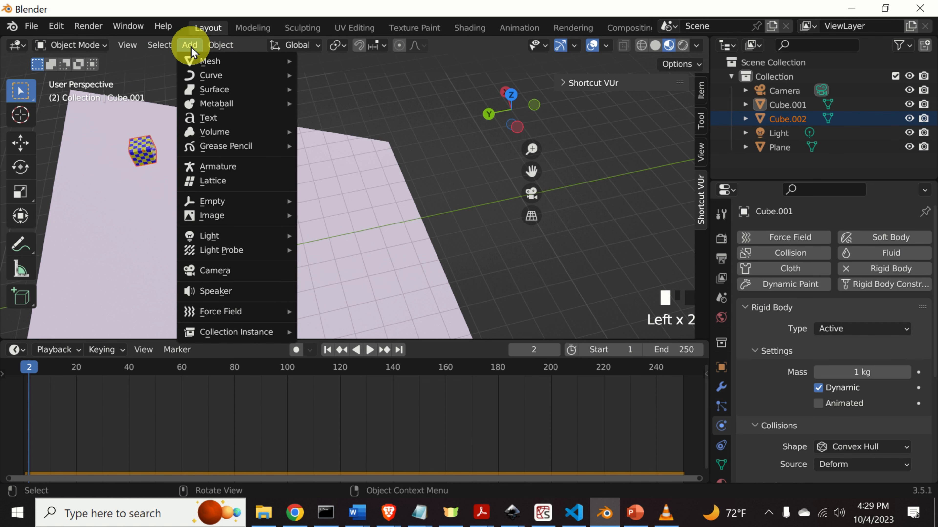
pyautogui.moveTo(194, 62)
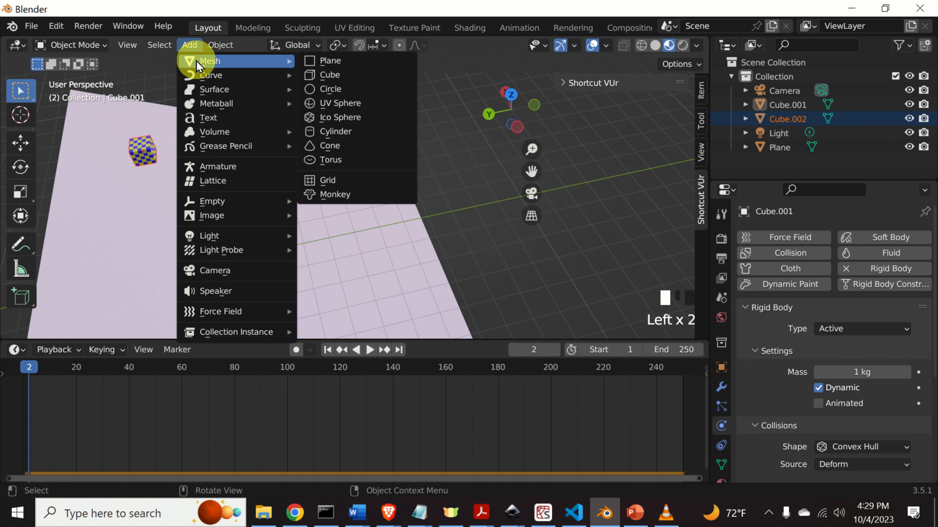
pyautogui.click(349, 104)
# Step: Move the new sphere with the Transform tool to a spot above the tilted plane, next to the two checkered cubes
pyautogui.moveTo(335, 205); pyautogui.dragTo(287, 213, button='middle')
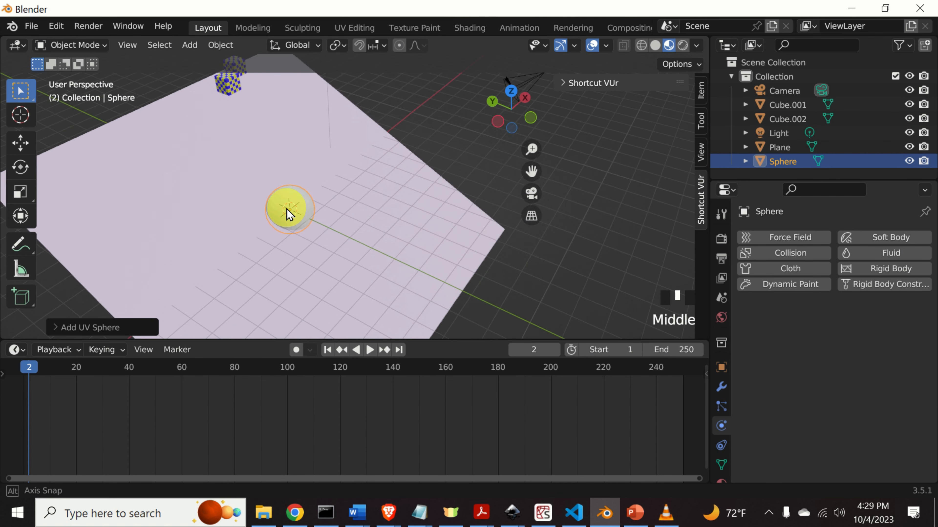
pyautogui.click(20, 216)
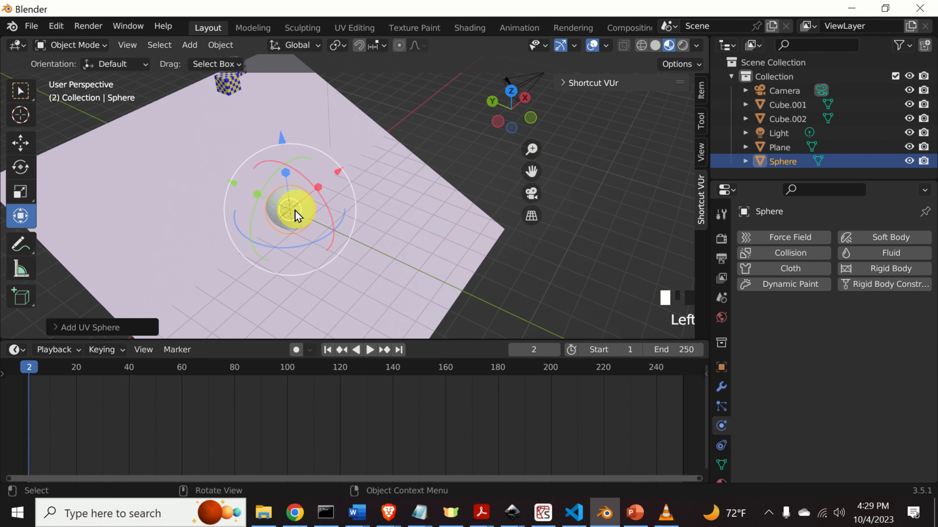
pyautogui.moveTo(289, 213); pyautogui.dragTo(212, 122)
pyautogui.moveTo(292, 157); pyautogui.dragTo(364, 109, button='middle')
pyautogui.moveTo(157, 181); pyautogui.dragTo(253, 98)
pyautogui.moveTo(253, 98); pyautogui.dragTo(243, 153, button='middle')
pyautogui.keyDown('shift'); pyautogui.moveTo(329, 136); pyautogui.dragTo(360, 241, button='middle'); pyautogui.keyUp('shift')
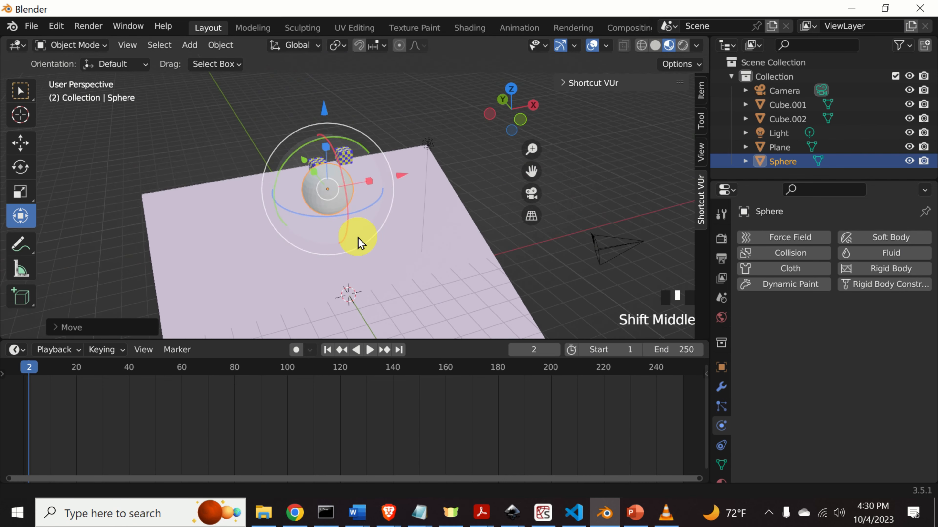
# Step: Scale the sphere down along its X and Z axes to turn it into a flattened ellipsoid
pyautogui.click(22, 195)
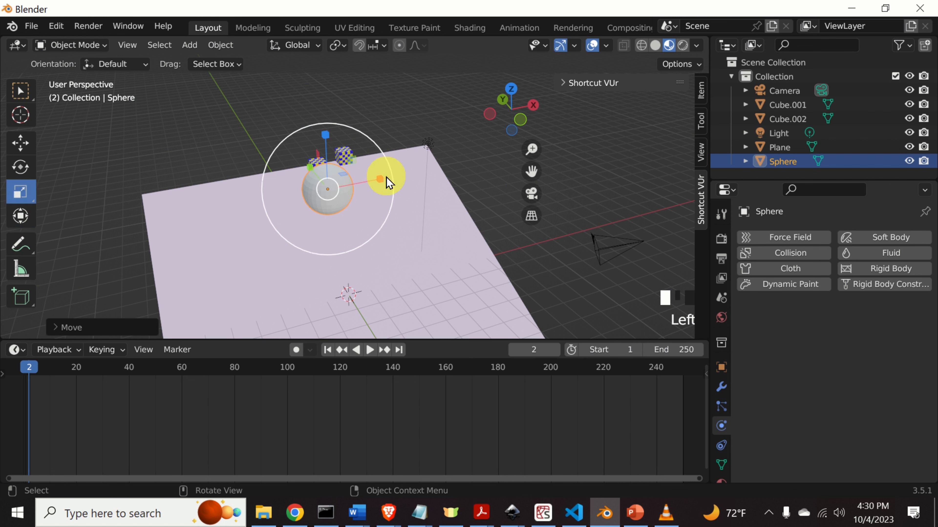
pyautogui.moveTo(380, 181); pyautogui.dragTo(369, 185)
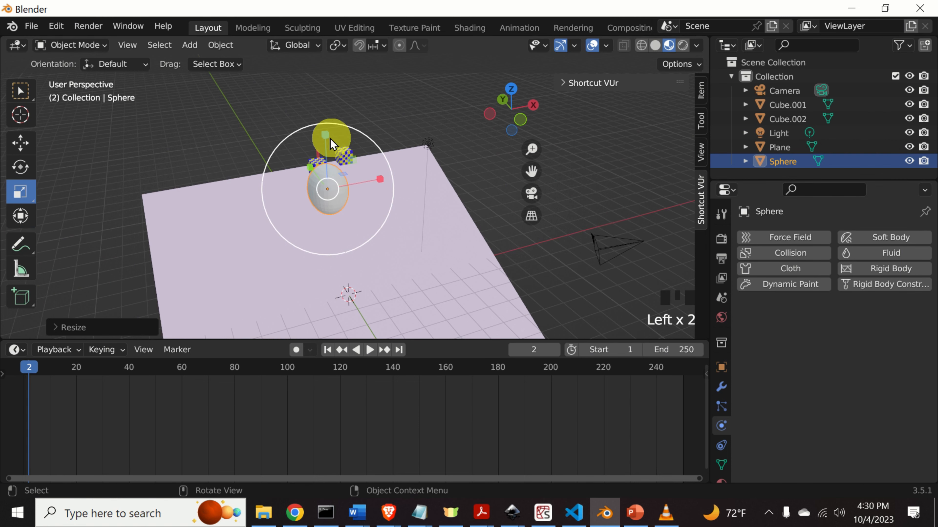
pyautogui.moveTo(325, 139); pyautogui.dragTo(328, 165)
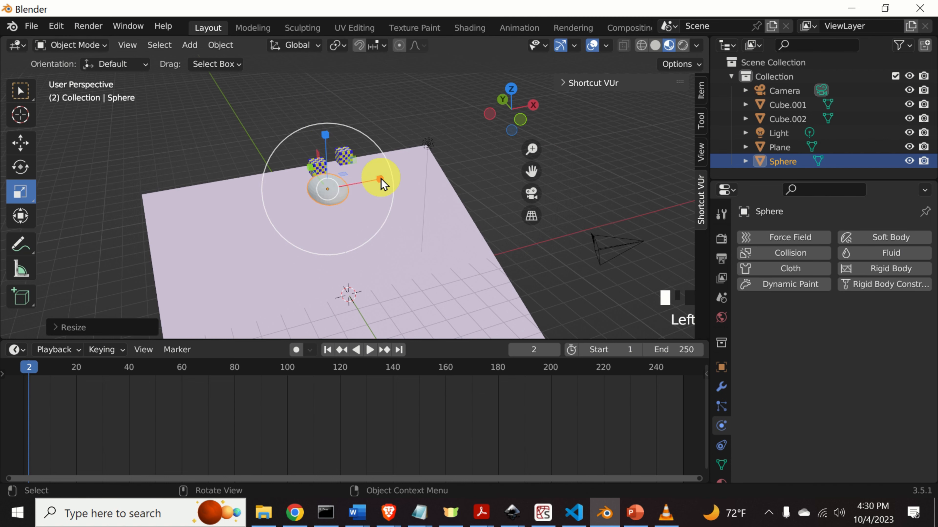
pyautogui.moveTo(380, 181)
pyautogui.mouseDown()
pyautogui.moveTo(366, 184)
pyautogui.moveTo(371, 193)
pyautogui.mouseUp()
pyautogui.click(373, 196)
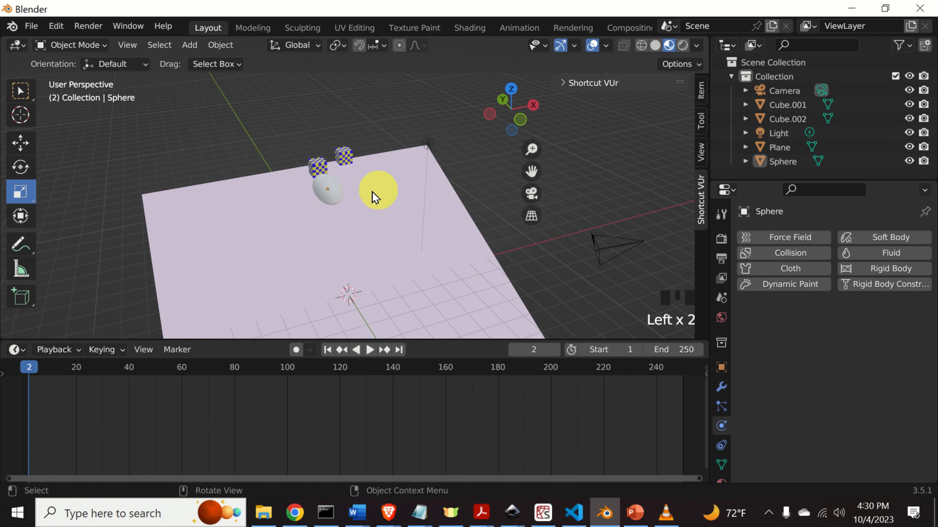
pyautogui.moveTo(374, 197); pyautogui.dragTo(318, 193, button='middle')
# Step: Select the flattened sphere and create a new material for it
pyautogui.click(317, 192)
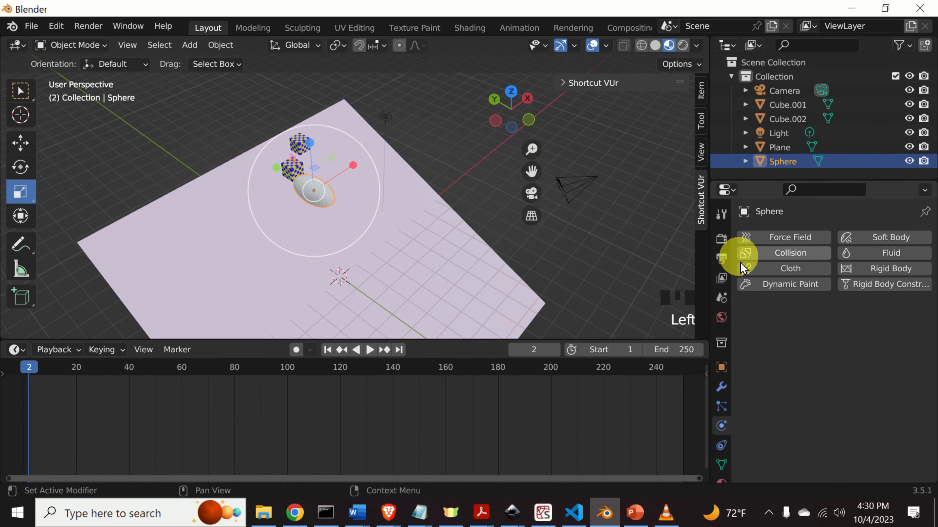
pyautogui.scroll(-1, 700, 308)
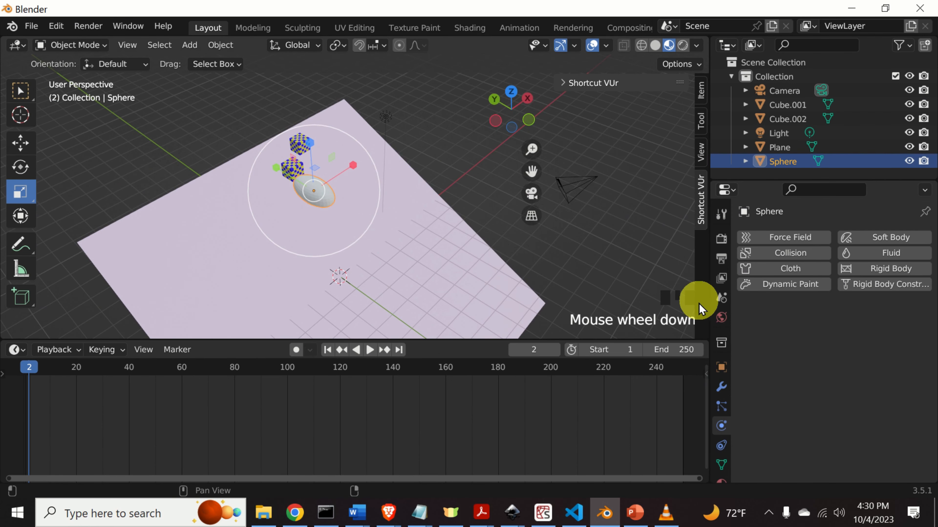
pyautogui.scroll(-1, 732, 348)
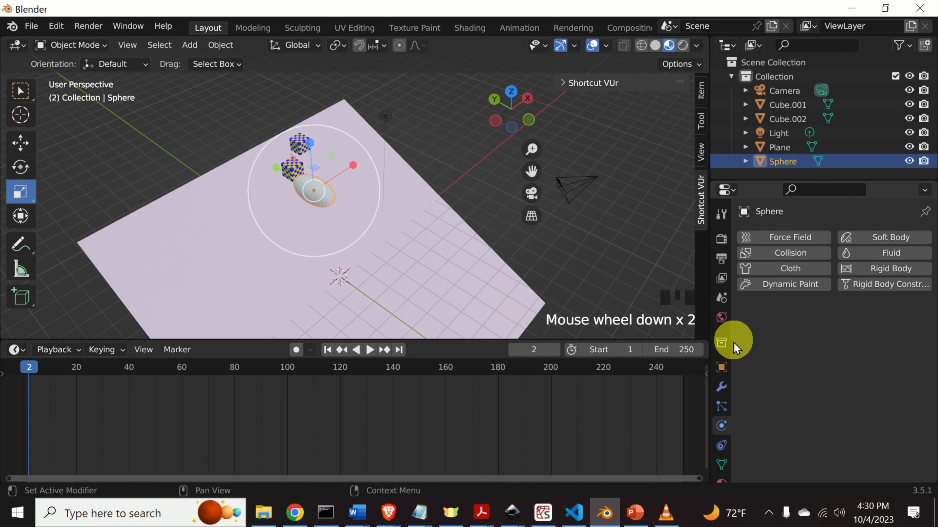
pyautogui.scroll(-6, 732, 347)
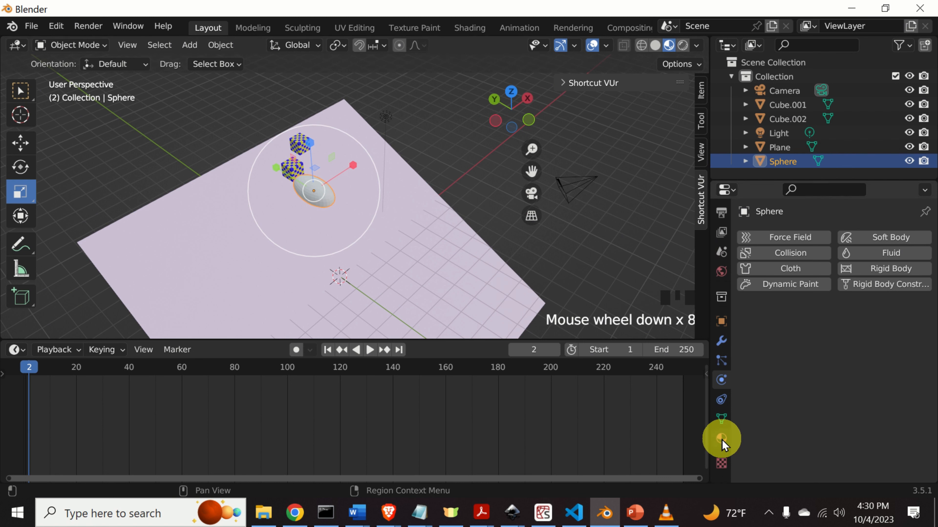
pyautogui.click(722, 441)
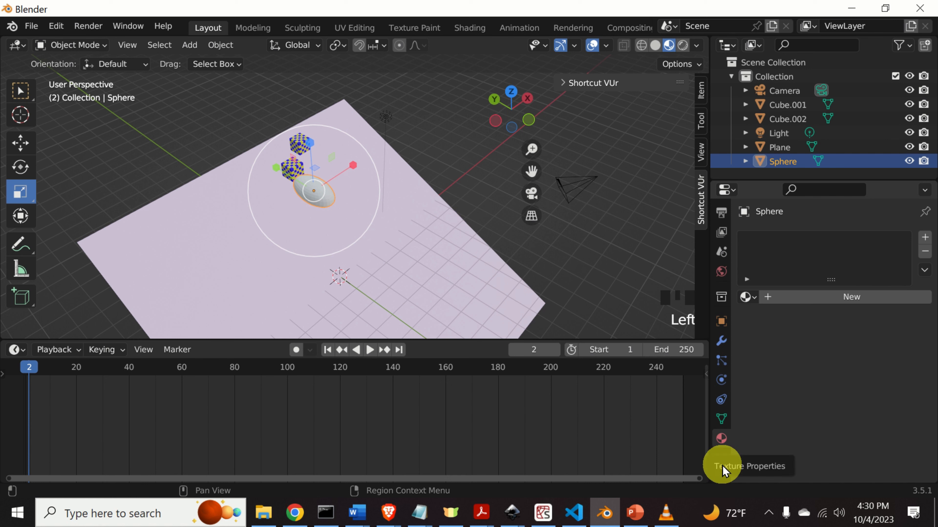
pyautogui.click(817, 297)
# Step: Set the ellipsoid's base color to a very dark maroon, about red 0.017, green 0.001 and blue 0.006
pyautogui.scroll(-4, 849, 361)
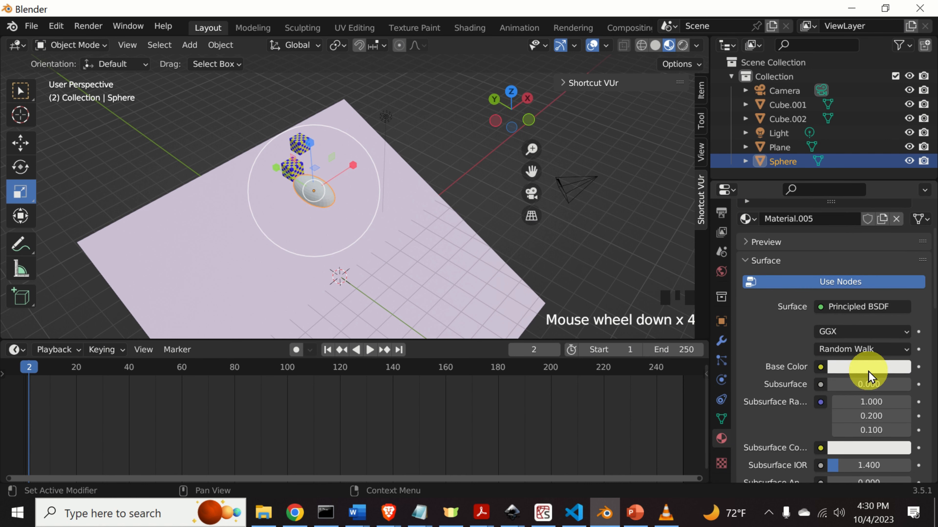
pyautogui.click(857, 370)
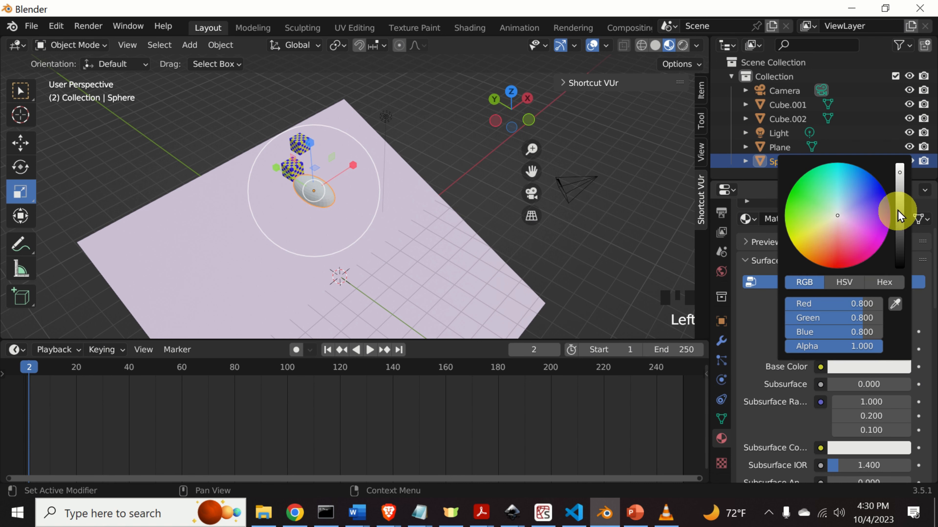
pyautogui.moveTo(898, 177); pyautogui.dragTo(858, 234)
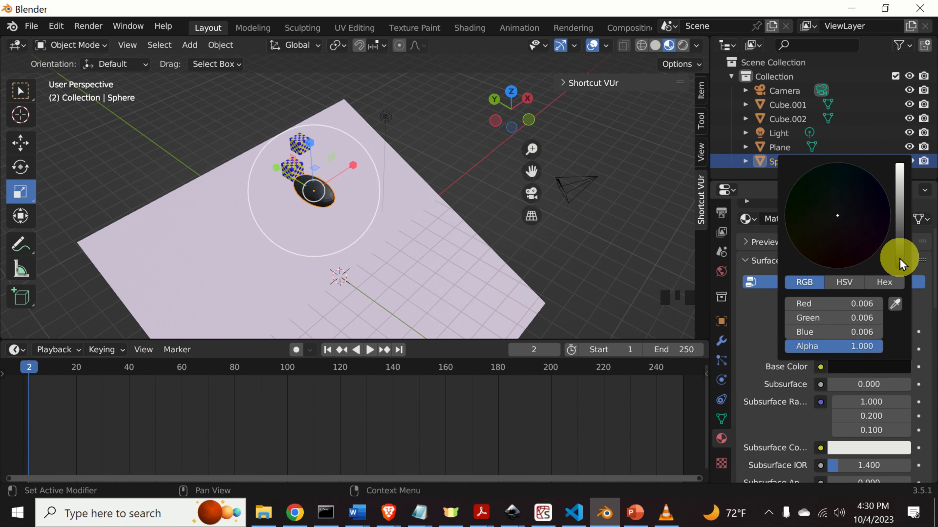
pyautogui.moveTo(899, 258); pyautogui.dragTo(900, 254)
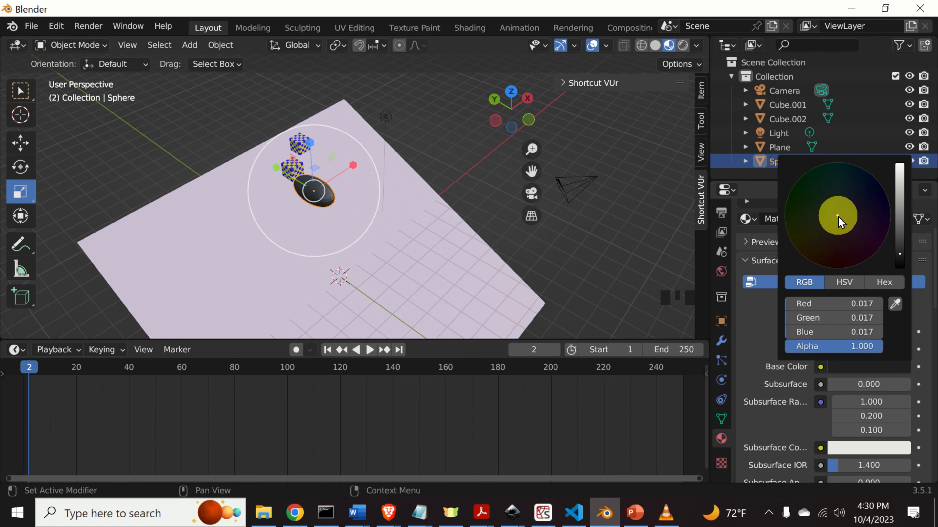
pyautogui.moveTo(837, 217); pyautogui.dragTo(855, 243)
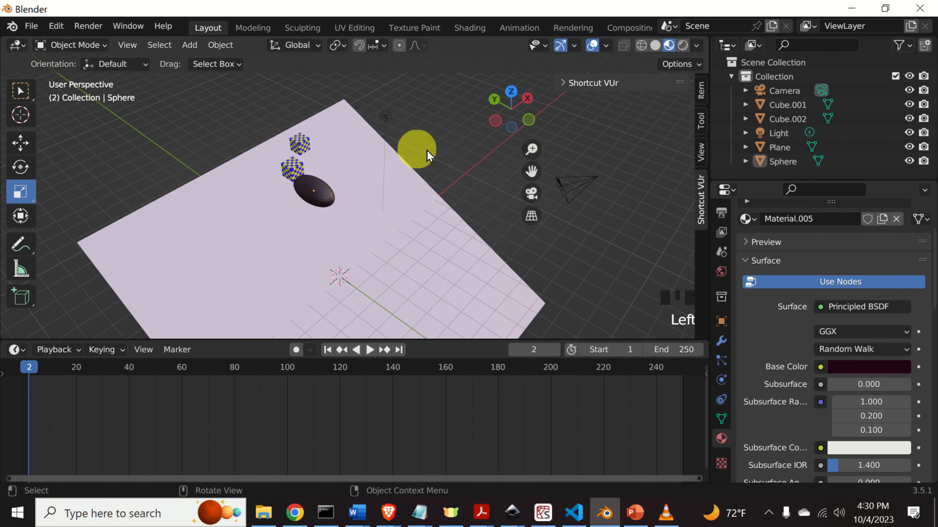
# Step: Copy the dark maroon ellipsoid and paste a duplicate of it
pyautogui.moveTo(428, 155); pyautogui.dragTo(360, 168, button='middle')
pyautogui.click(333, 190)
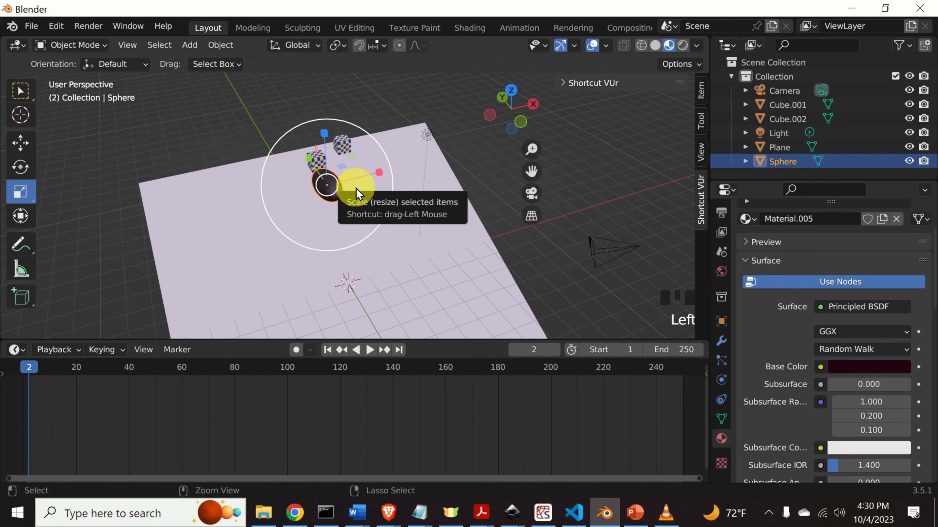
pyautogui.hotkey('ctrl', 'c')
pyautogui.hotkey('ctrl', 'v')
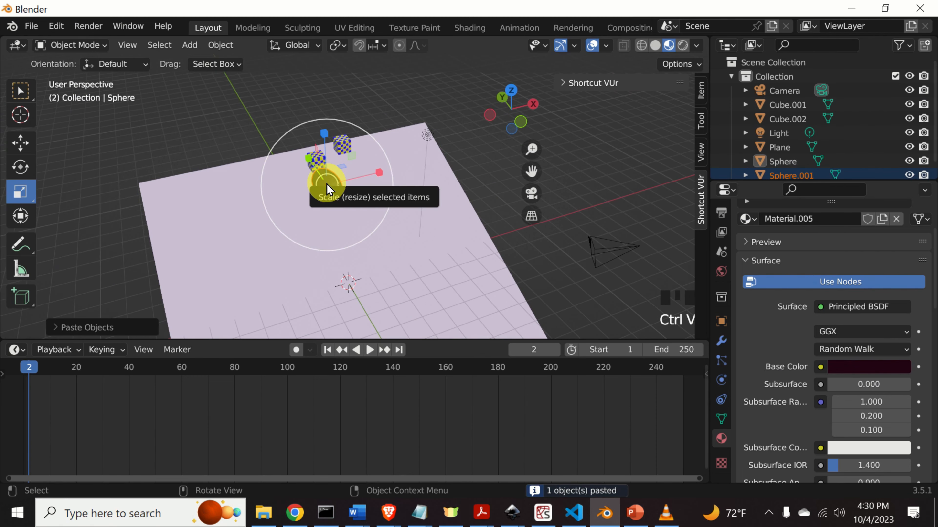
# Step: Move one of the two overlapping ellipsoids with the Transform tool toward the plane's far corner, near the light
pyautogui.moveTo(326, 186); pyautogui.dragTo(397, 159)
pyautogui.click(26, 222)
pyautogui.hotkey('ctrl', 'z')
pyautogui.click(324, 184)
pyautogui.click(324, 184)
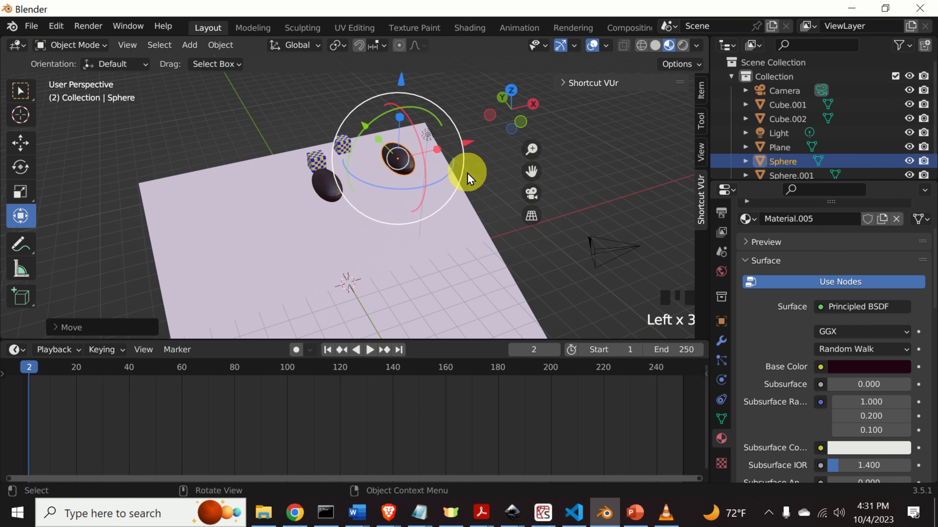
pyautogui.click(432, 177)
# Step: Scale the ellipsoid near the light along individual axes into a small, roughly round ball
pyautogui.click(20, 192)
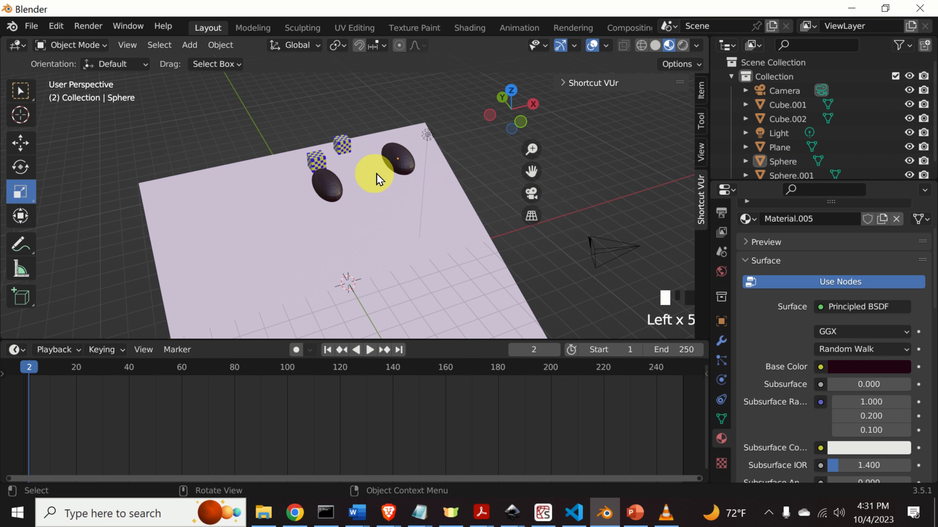
pyautogui.click(398, 166)
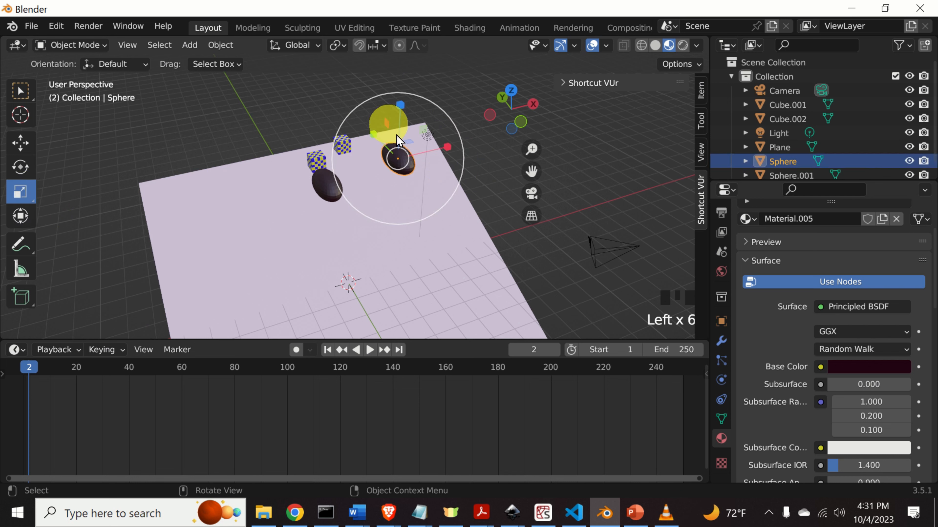
pyautogui.moveTo(447, 147); pyautogui.dragTo(382, 140)
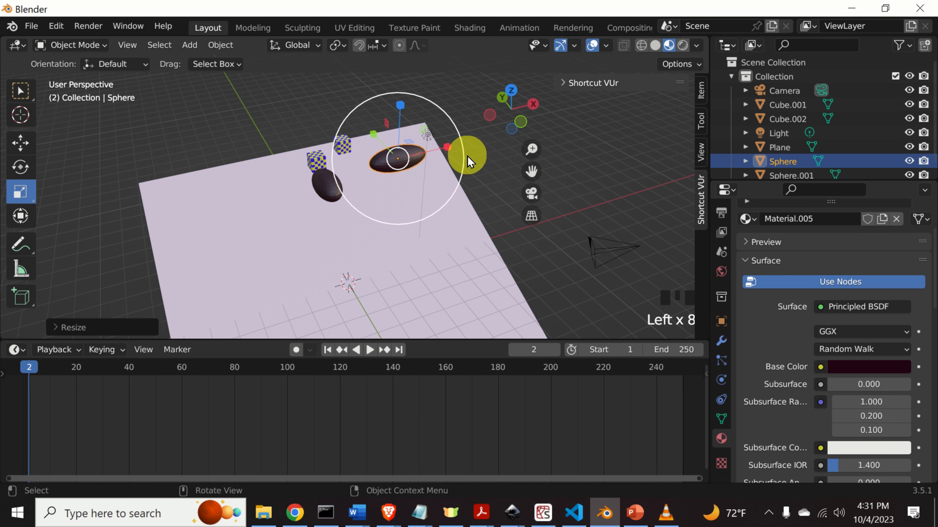
pyautogui.moveTo(448, 154); pyautogui.dragTo(422, 155)
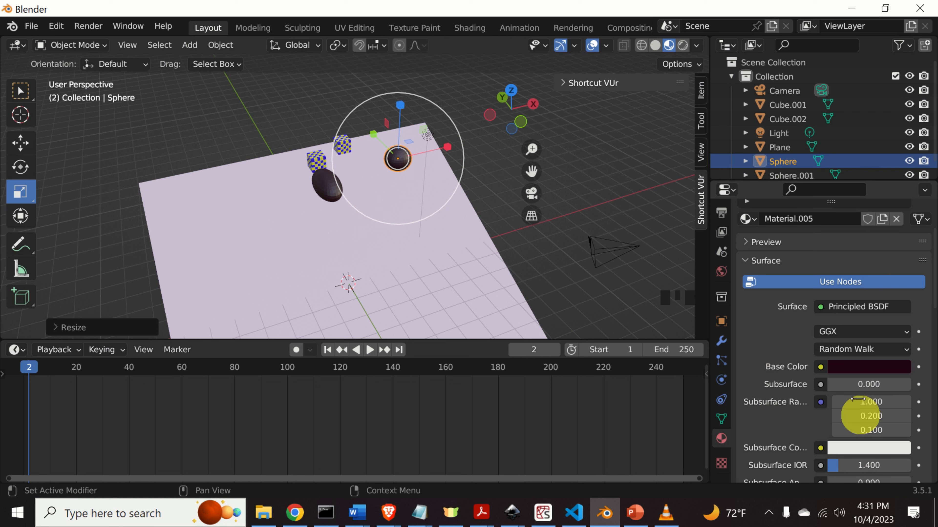
# Step: Change the round ball's base color to dark green with red 0.043, green 0.098 and blue 0.011
pyautogui.click(854, 367)
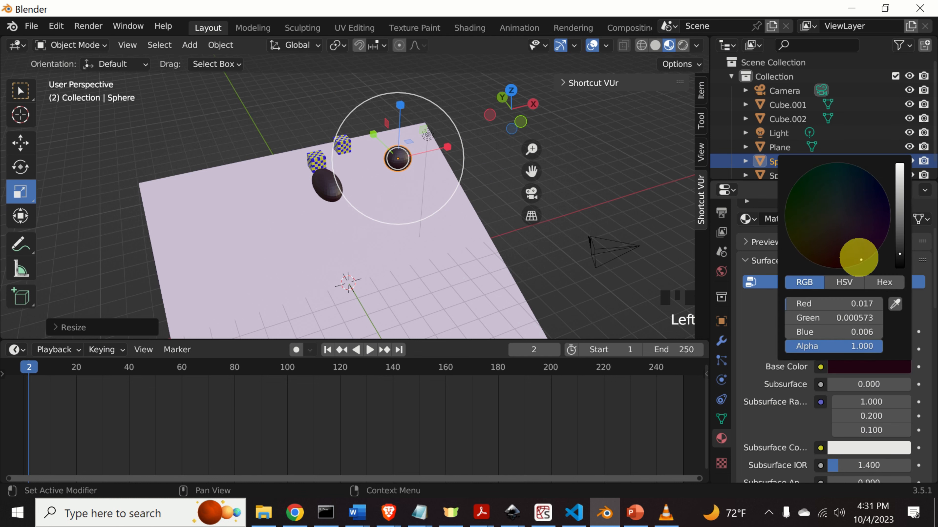
pyautogui.moveTo(861, 260); pyautogui.dragTo(840, 235)
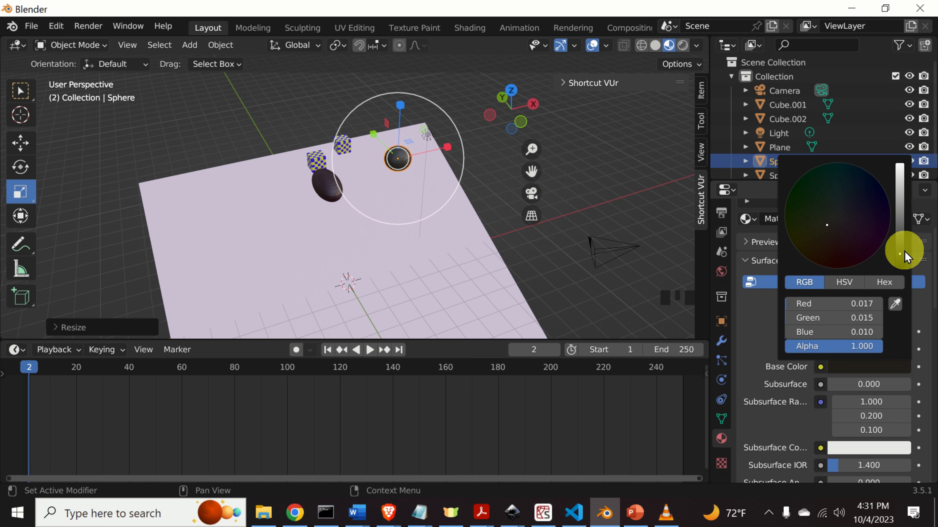
pyautogui.moveTo(898, 257)
pyautogui.mouseDown()
pyautogui.moveTo(429, 240)
pyautogui.moveTo(427, 233)
pyautogui.mouseUp()
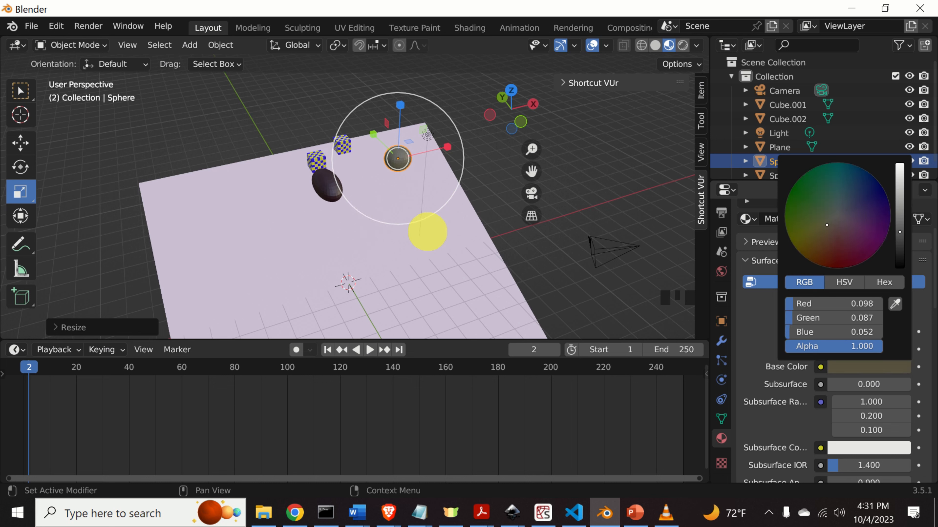
pyautogui.click(822, 224)
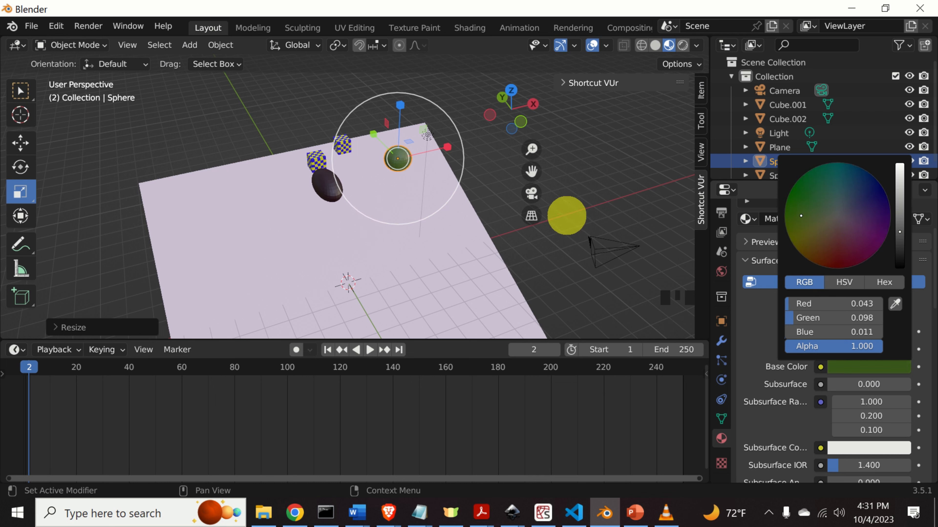
pyautogui.click(272, 132)
# Step: Copy the checkered cube closer to the green ball and paste a duplicate of it
pyautogui.scroll(1, 363, 185)
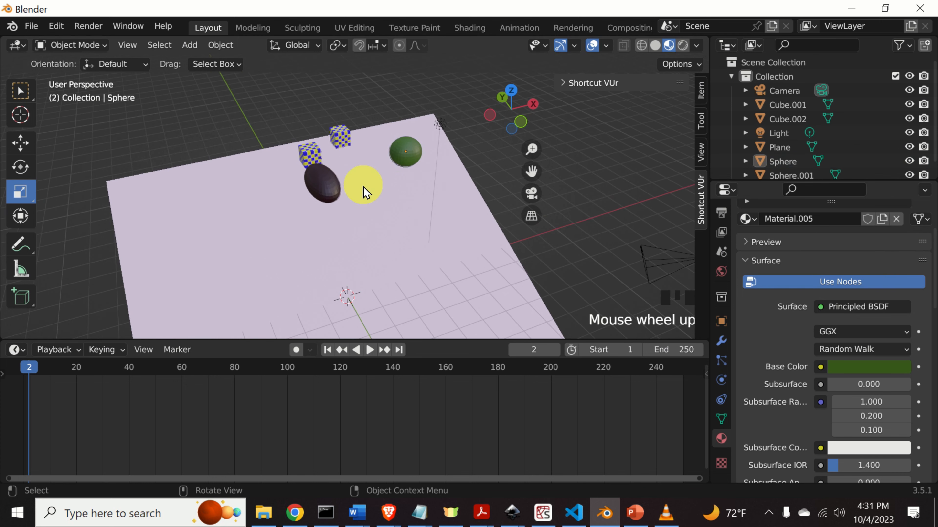
pyautogui.scroll(1, 363, 192)
pyautogui.click(345, 124)
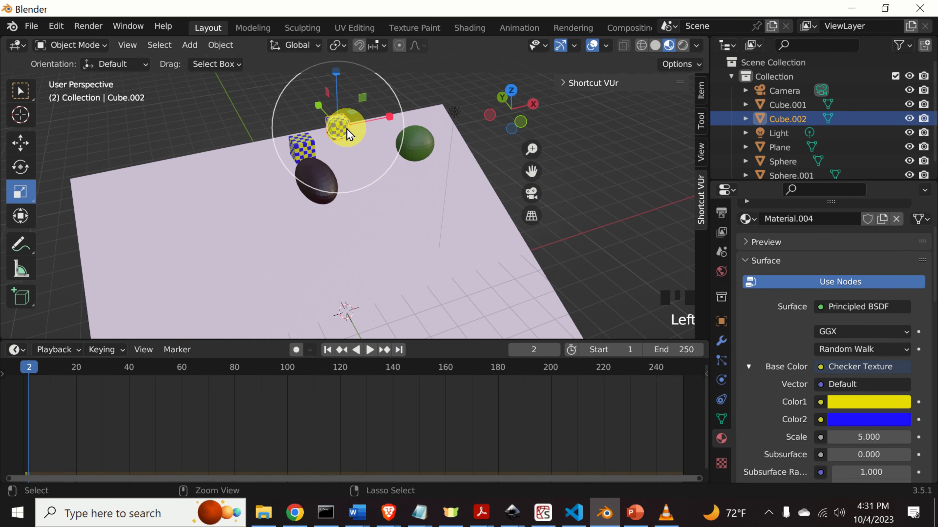
pyautogui.hotkey('ctrl', 'c')
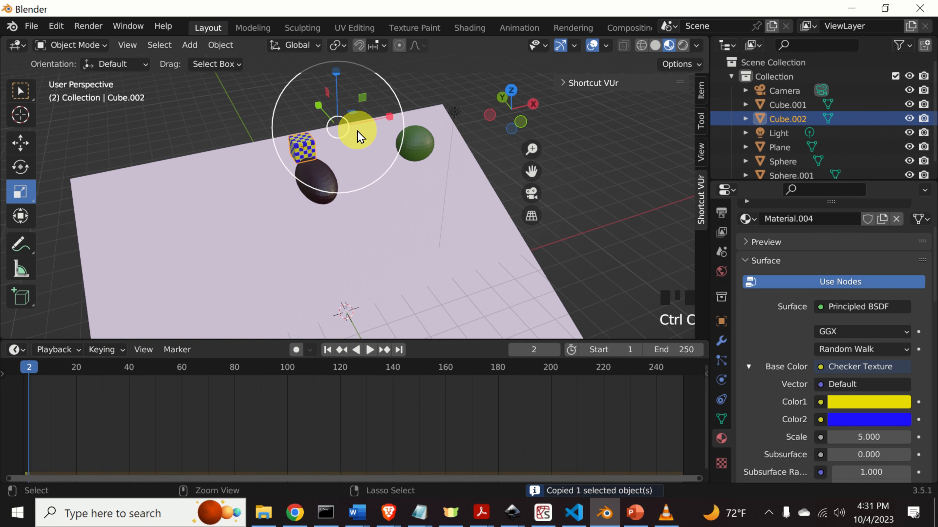
pyautogui.hotkey('ctrl', 'z')
pyautogui.scroll(-2, 428, 164)
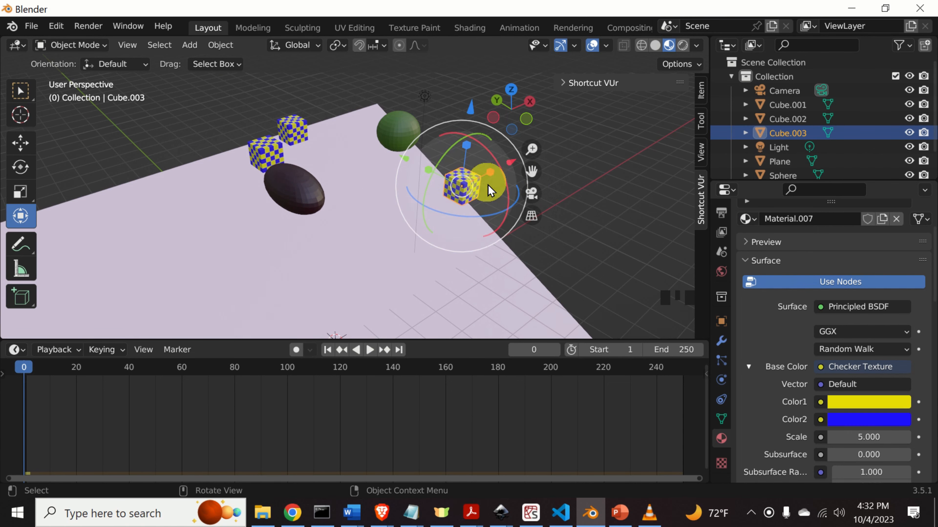
# Step: Replace the checker texture on the pasted cube's base color with a Voronoi Texture
pyautogui.moveTo(580, 212); pyautogui.dragTo(493, 218, button='middle')
pyautogui.click(503, 218)
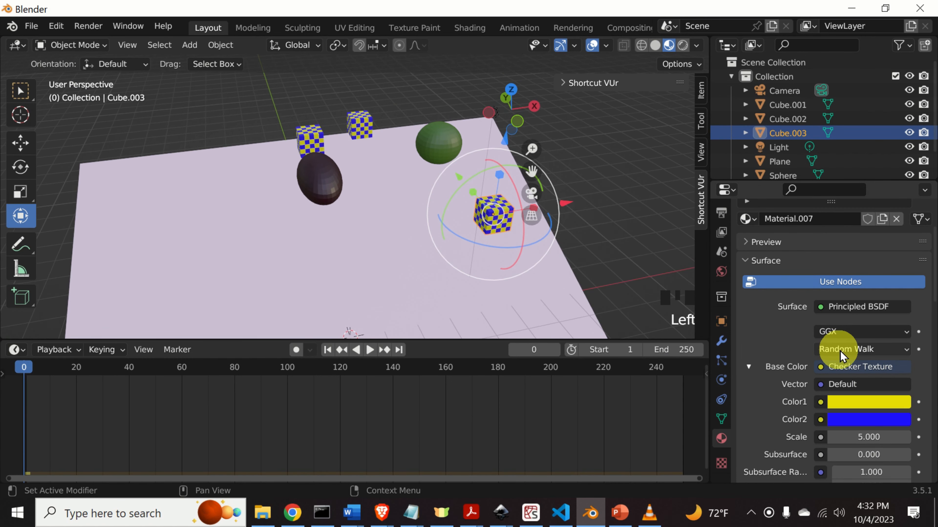
pyautogui.click(865, 369)
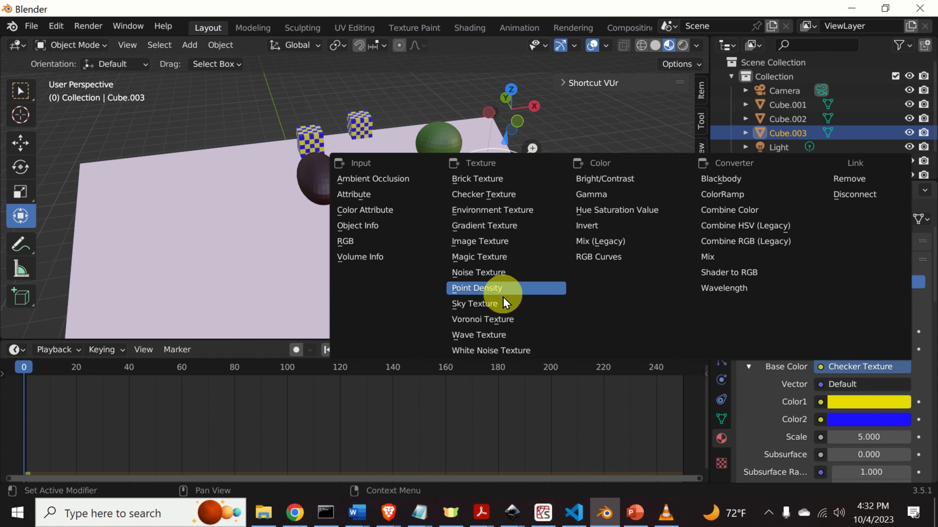
pyautogui.click(501, 323)
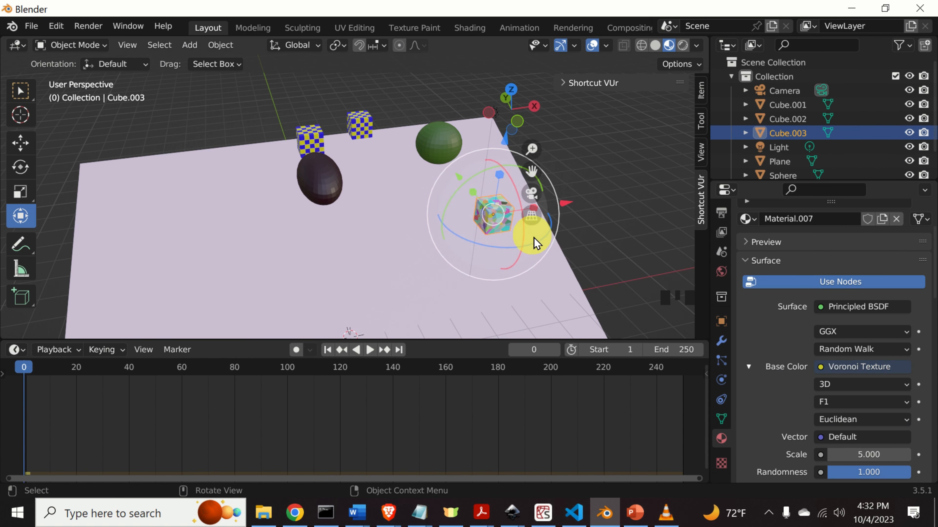
# Step: Deselect the Voronoi cube and play the animation to watch how the objects fall
pyautogui.moveTo(568, 250); pyautogui.dragTo(528, 248, button='middle')
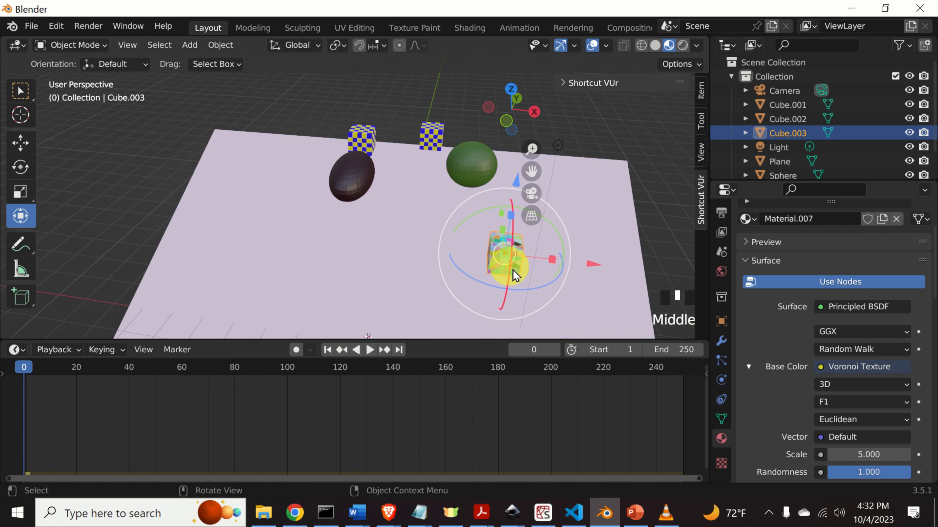
pyautogui.click(664, 165)
pyautogui.scroll(-3, 528, 241)
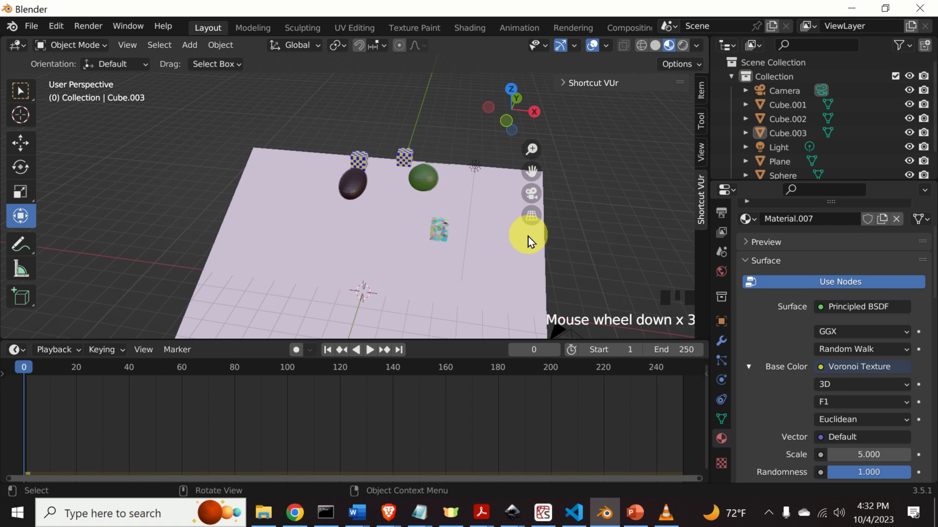
pyautogui.moveTo(530, 242); pyautogui.dragTo(523, 218, button='middle')
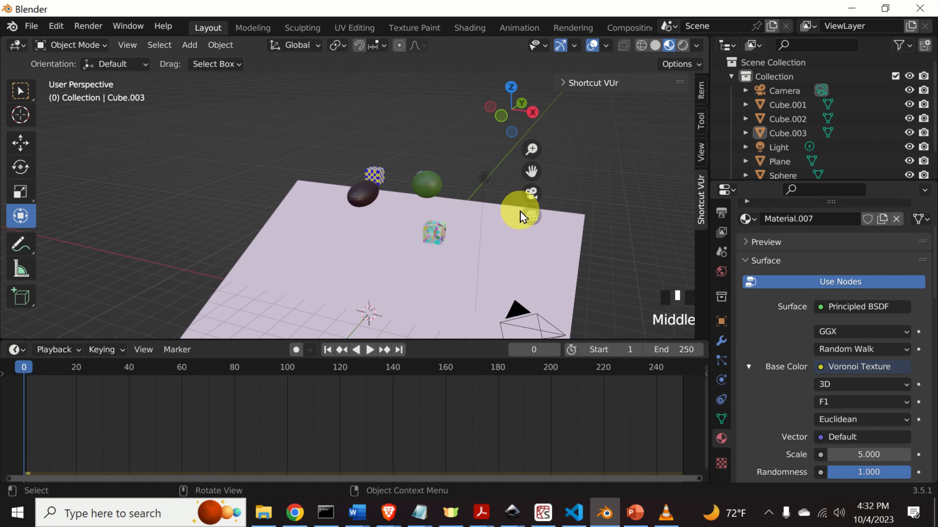
pyautogui.press('space')
pyautogui.scroll(-4, 487, 240)
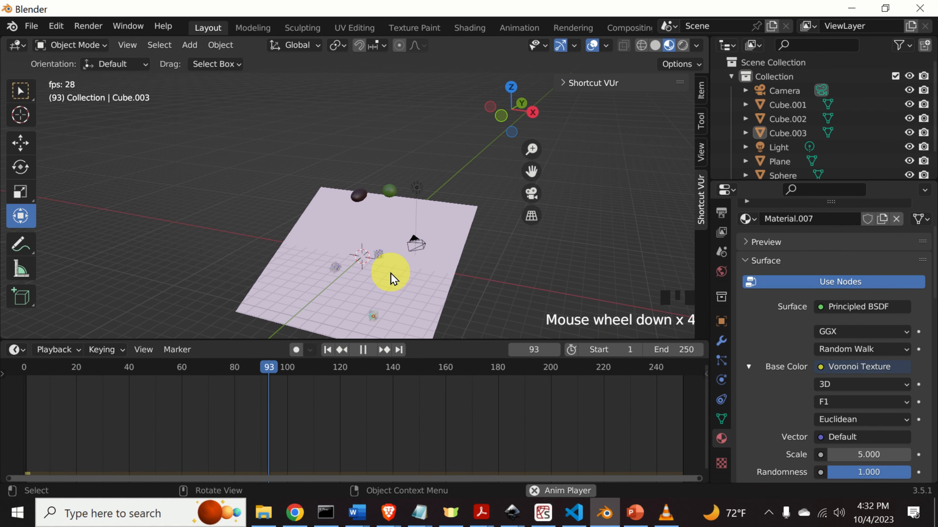
pyautogui.press('space')
# Step: Add active rigid body physics to the green ball and set its mass to 10 kg
pyautogui.scroll(7, 384, 200)
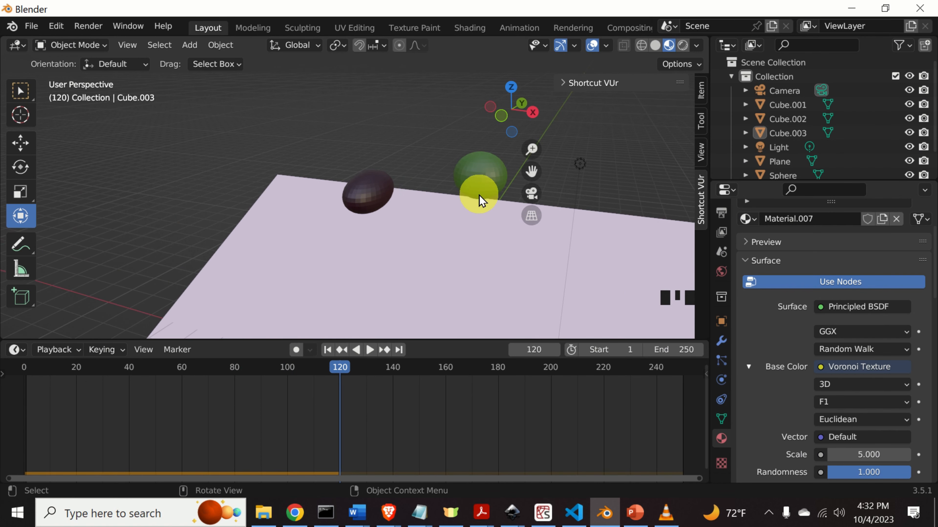
pyautogui.moveTo(480, 202); pyautogui.dragTo(443, 210, button='middle')
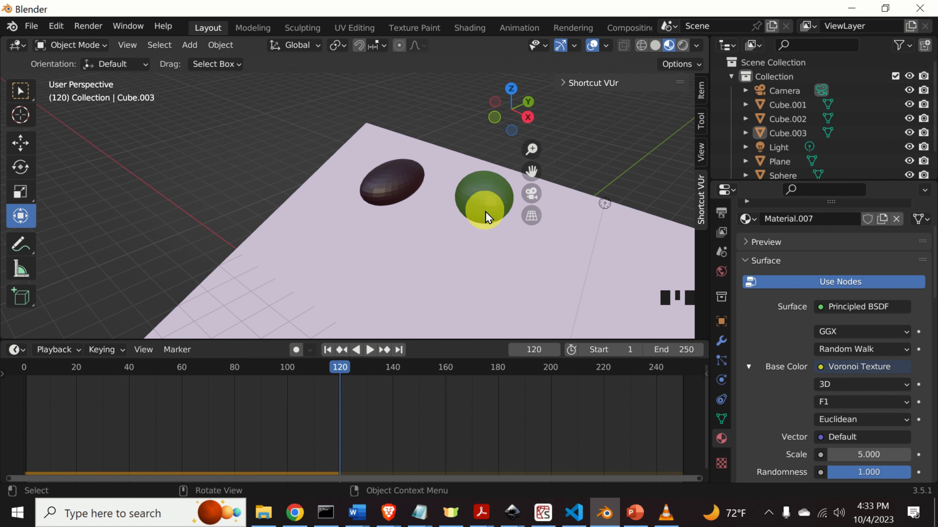
pyautogui.click(22, 94)
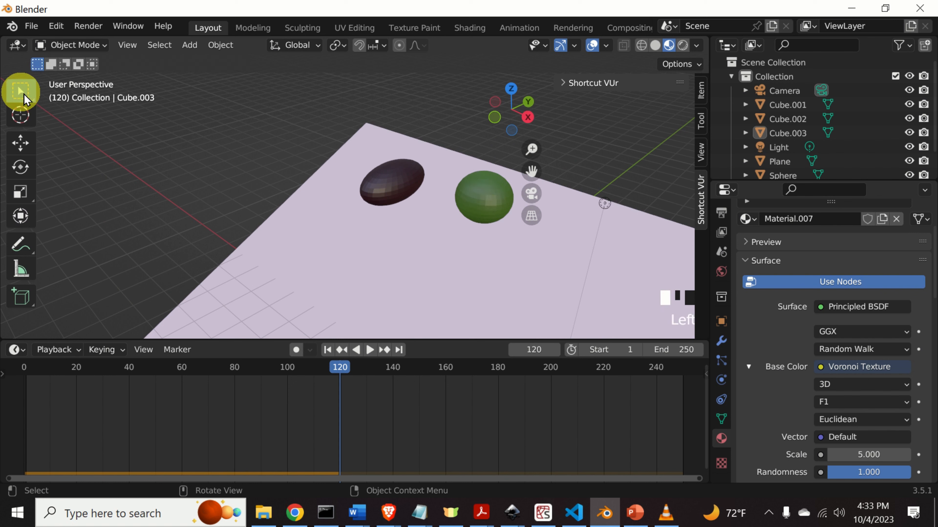
pyautogui.click(486, 200)
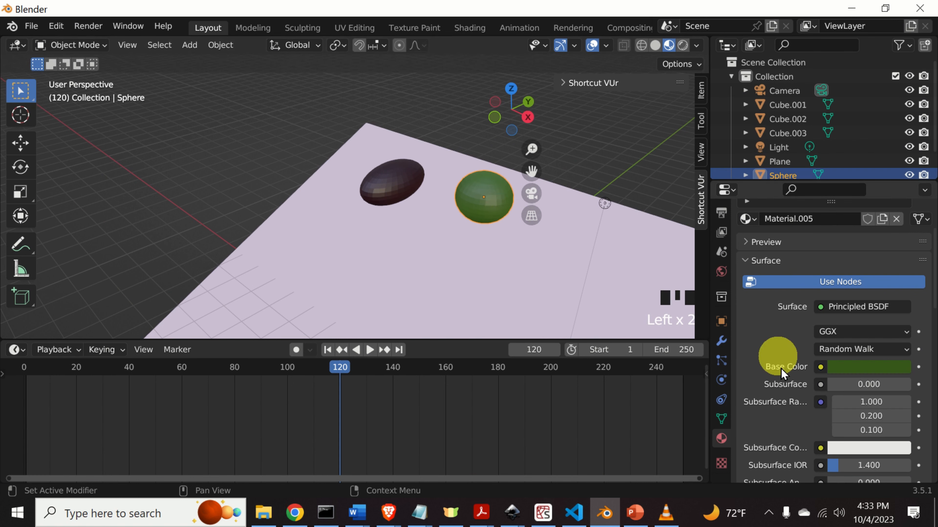
pyautogui.click(723, 384)
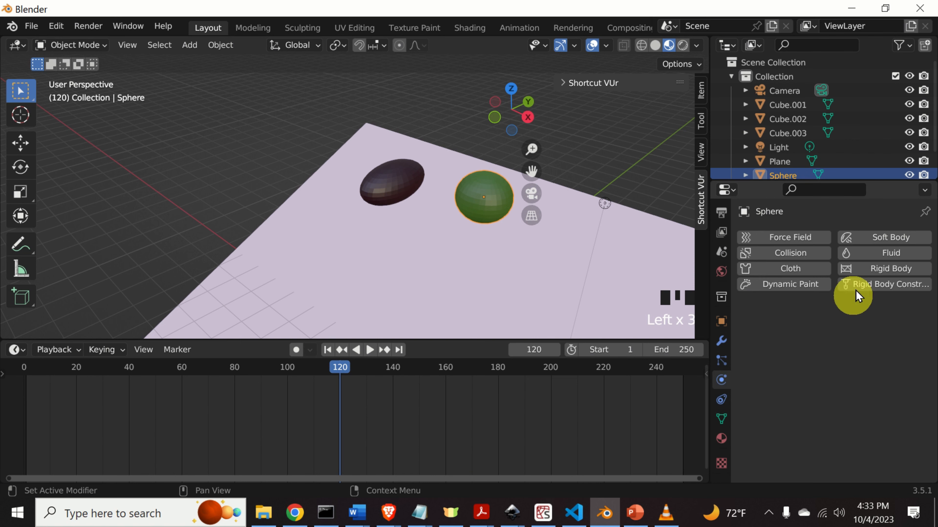
pyautogui.click(884, 269)
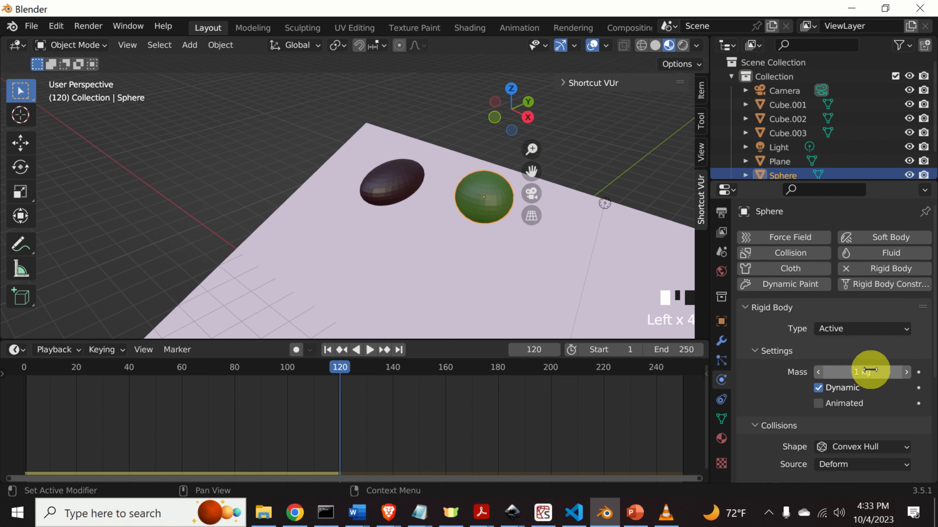
pyautogui.scroll(-1, 867, 369)
pyautogui.click(853, 353)
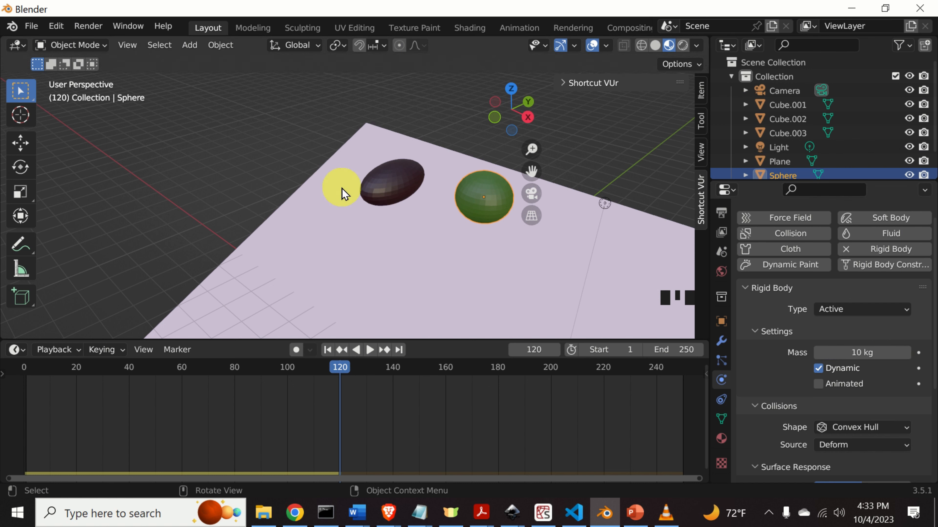
# Step: Add active rigid body physics to the maroon ellipsoid and set its mass to 10 kg
pyautogui.click(387, 183)
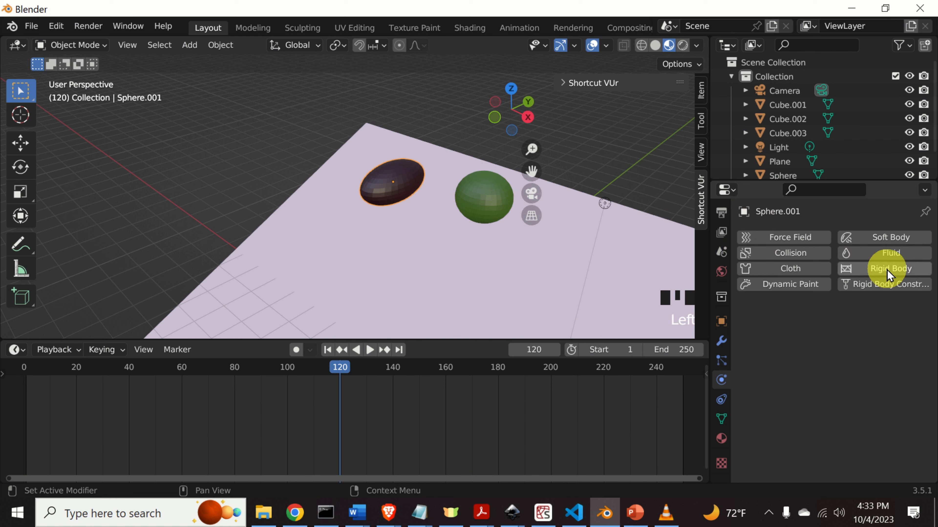
pyautogui.click(897, 269)
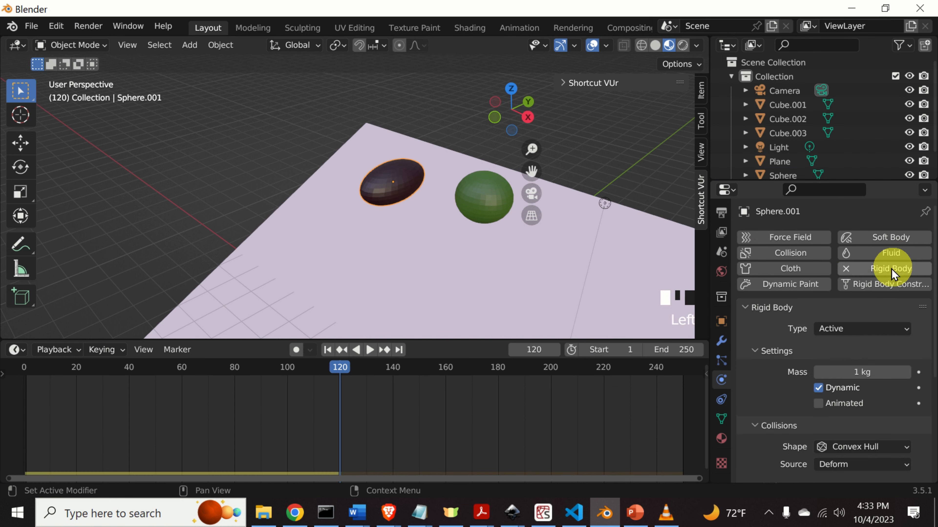
pyautogui.click(922, 349)
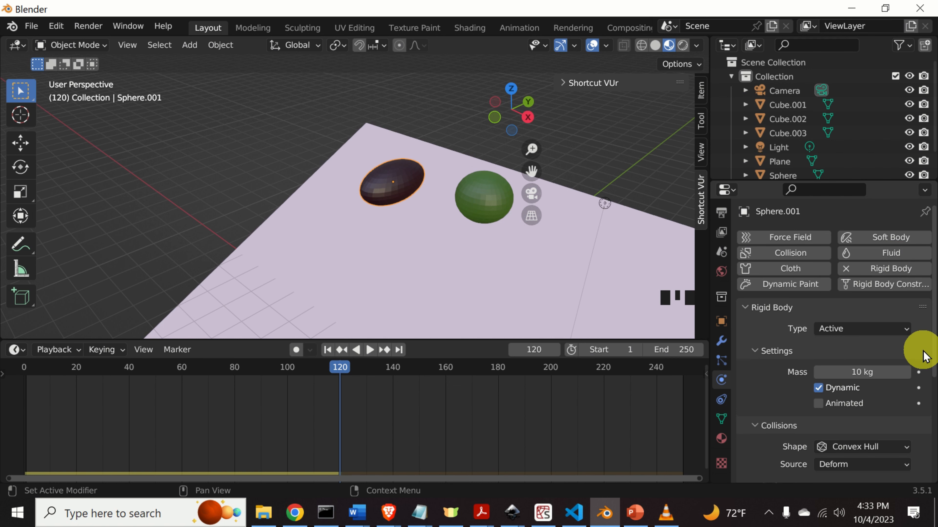
# Step: Rewind the timeline to frame 0 and play the simulation with all objects falling onto the plane
pyautogui.scroll(-4, 394, 235)
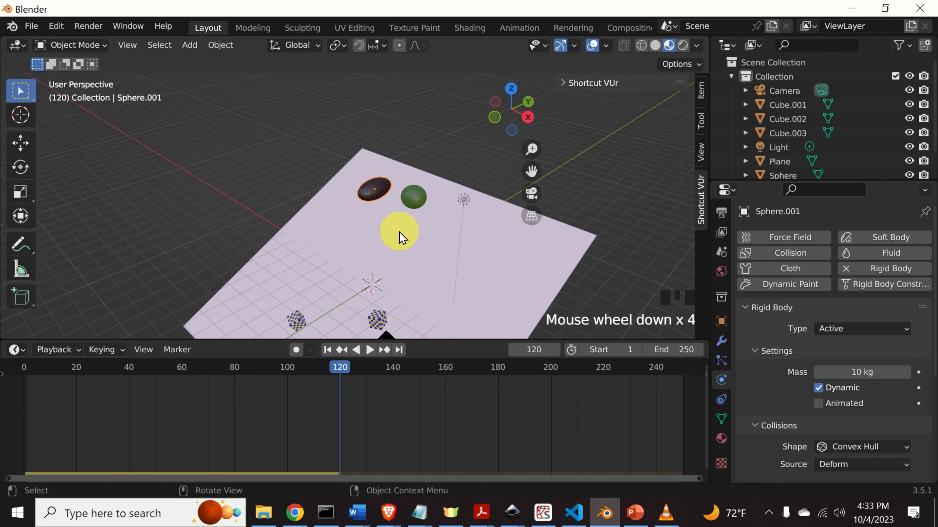
pyautogui.moveTo(341, 372); pyautogui.dragTo(24, 369)
pyautogui.press('space')
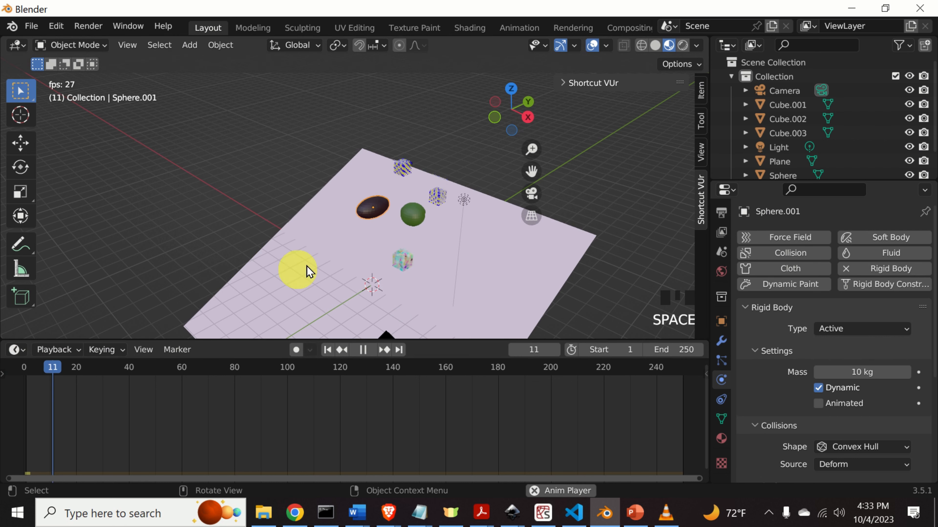
pyautogui.scroll(-1, 456, 283)
pyautogui.scroll(-2, 387, 288)
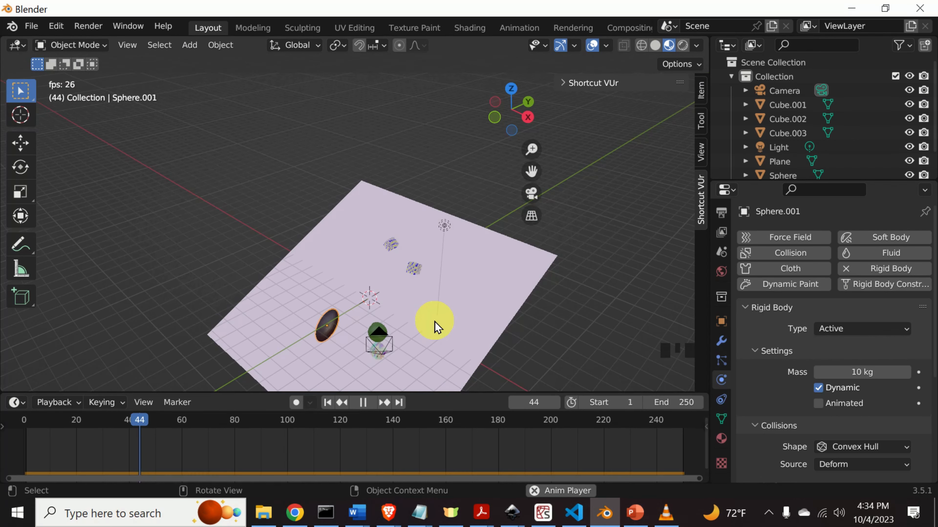
pyautogui.moveTo(464, 330); pyautogui.dragTo(425, 295, button='middle')
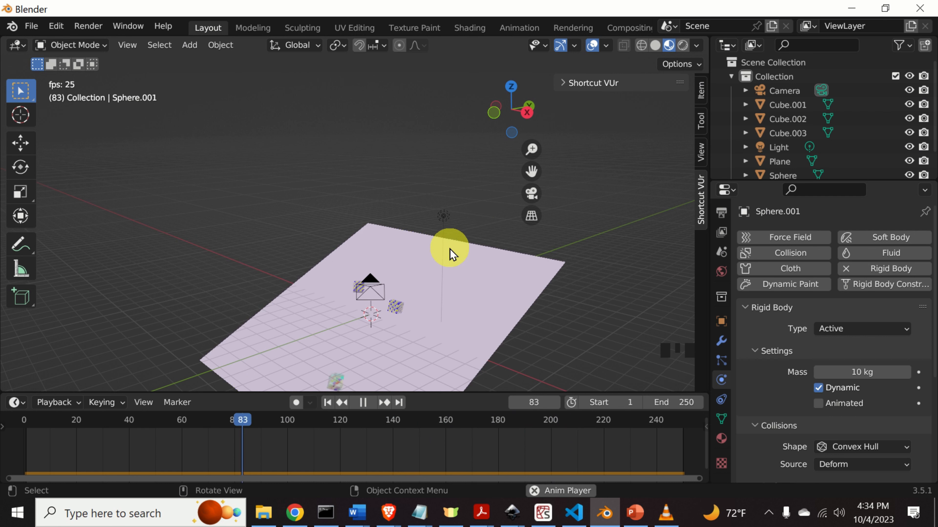
# Step: Check the playback through the scene camera, then stop it and return the timeline to frame 1
pyautogui.click(531, 194)
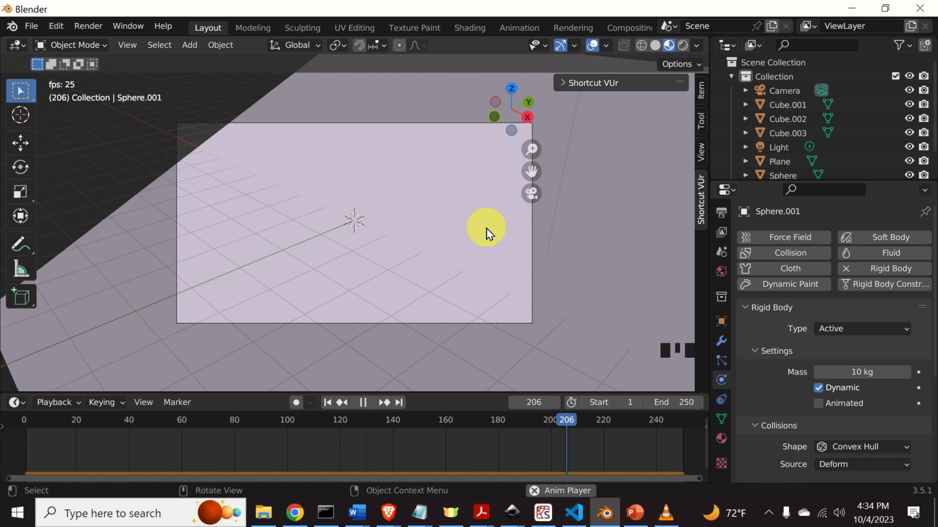
pyautogui.press('space')
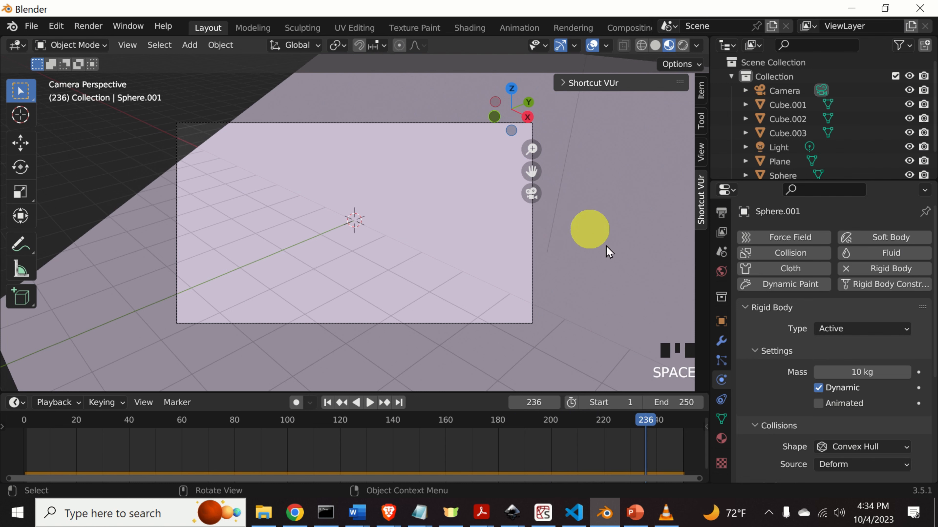
pyautogui.click(530, 193)
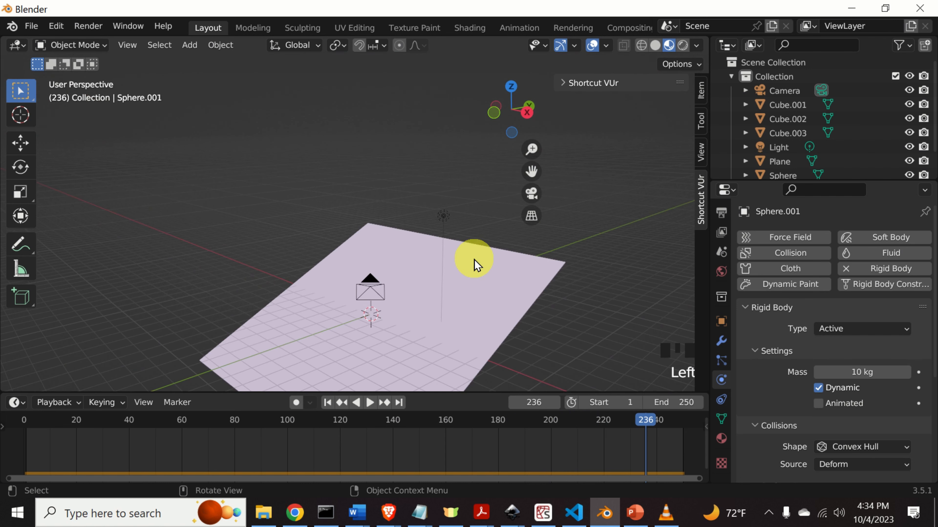
pyautogui.moveTo(476, 264); pyautogui.dragTo(386, 274, button='middle')
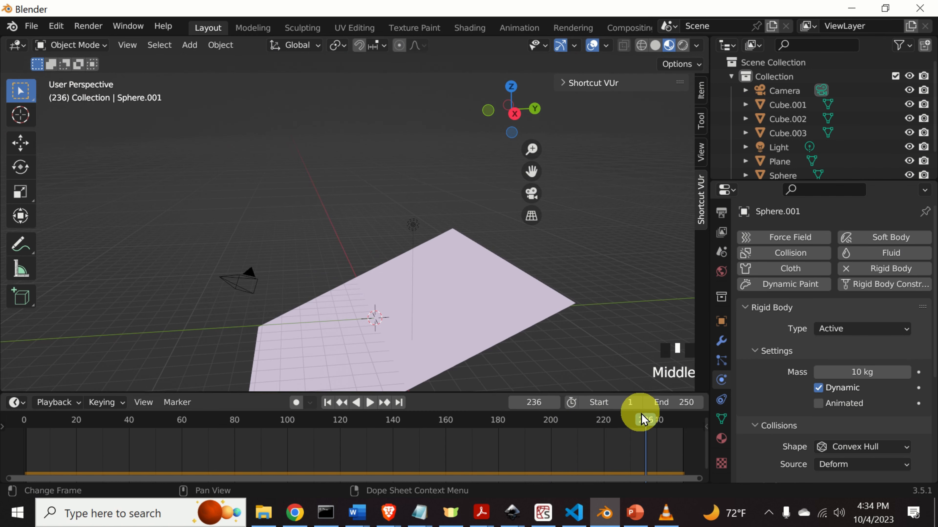
pyautogui.moveTo(649, 418); pyautogui.dragTo(27, 406)
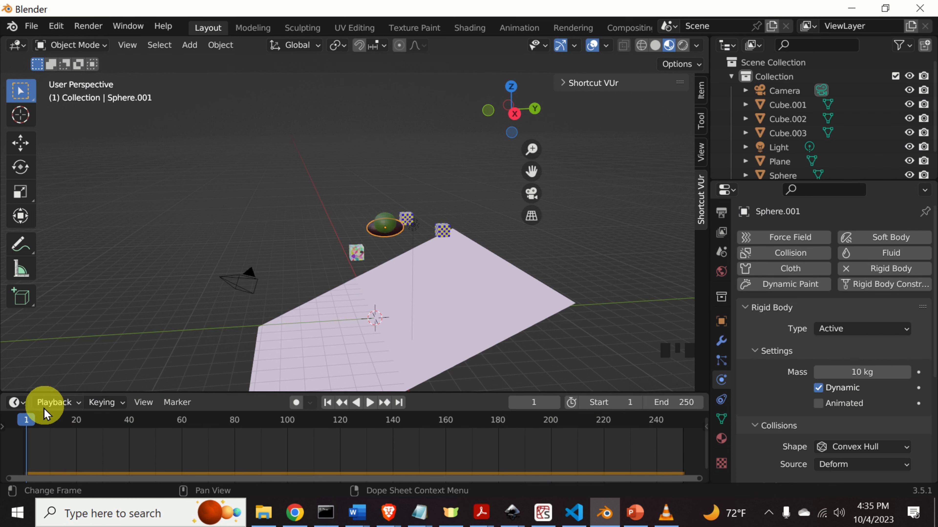
# Step: Select the camera and move it with the Transform tool upward and away from the falling objects
pyautogui.click(240, 284)
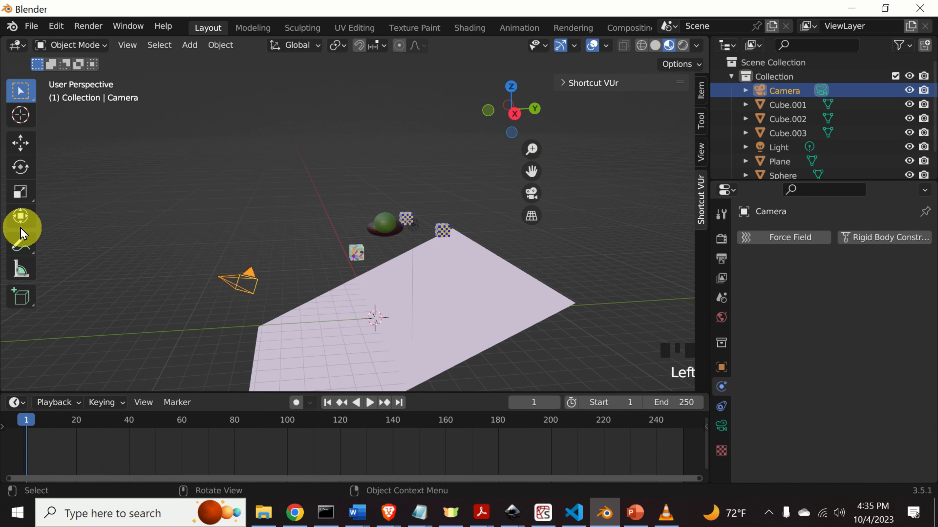
pyautogui.click(20, 216)
pyautogui.click(297, 222)
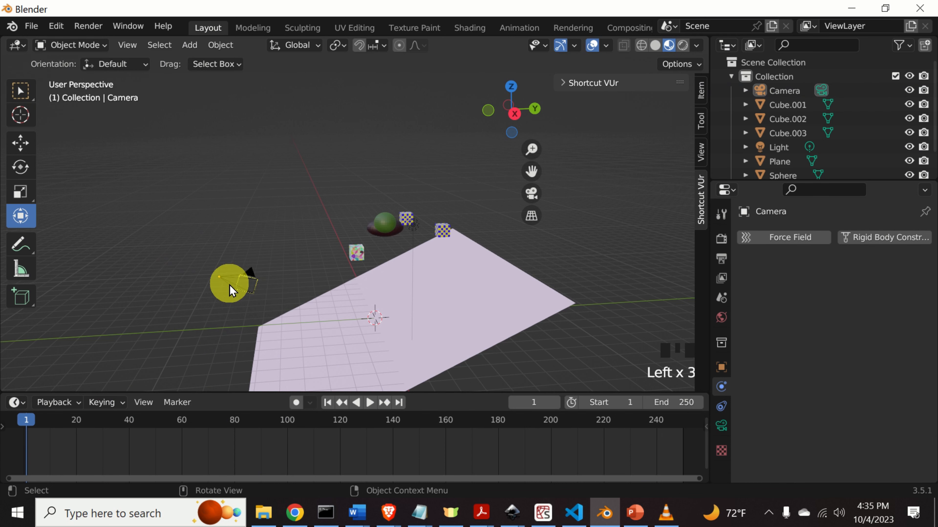
pyautogui.click(224, 281)
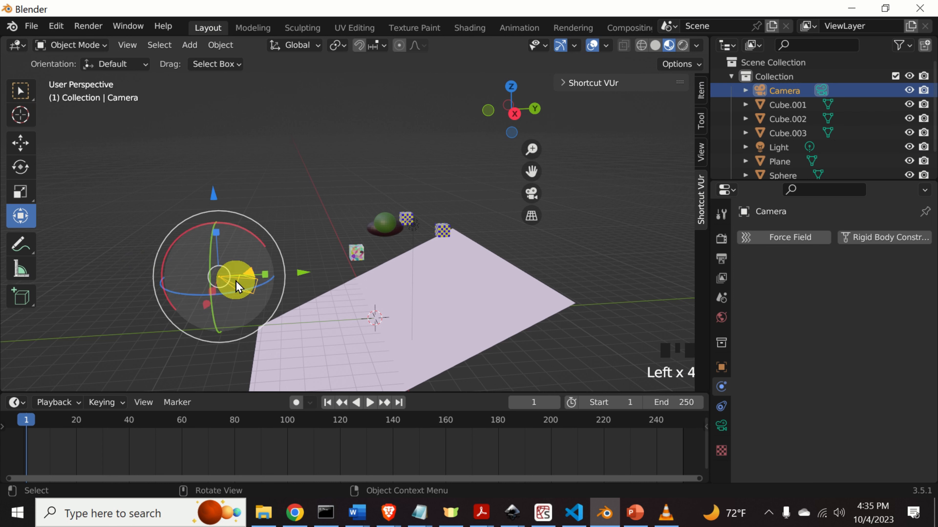
pyautogui.moveTo(220, 281); pyautogui.dragTo(164, 266, button='middle')
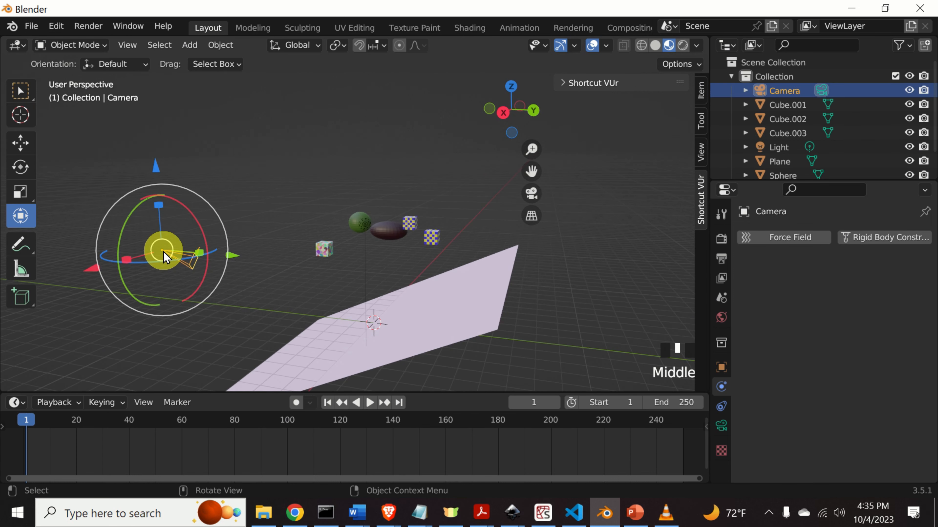
pyautogui.moveTo(165, 257); pyautogui.dragTo(127, 263)
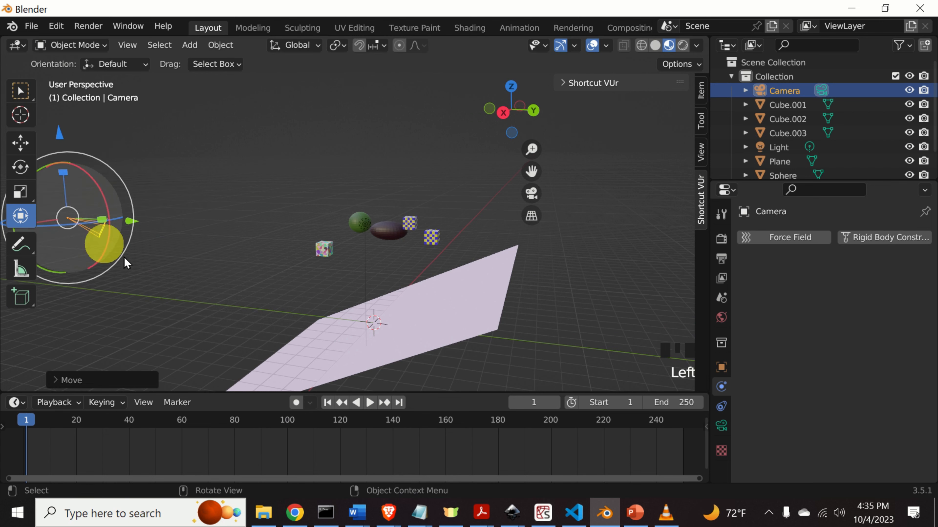
# Step: Move the camera farther back from the plane and check the framing in camera view
pyautogui.moveTo(127, 263); pyautogui.dragTo(229, 268, button='middle')
pyautogui.scroll(-2, 280, 294)
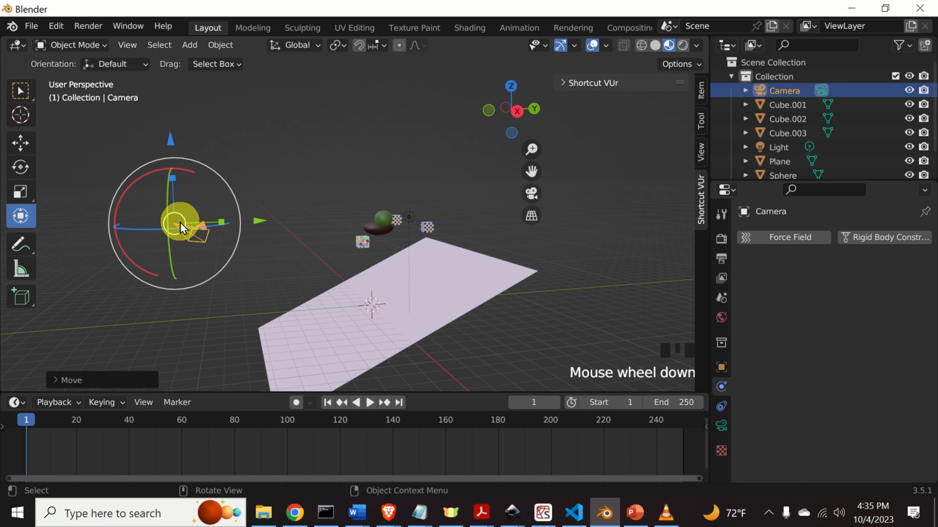
pyautogui.moveTo(181, 227); pyautogui.dragTo(107, 213)
pyautogui.moveTo(165, 302); pyautogui.dragTo(247, 323, button='middle')
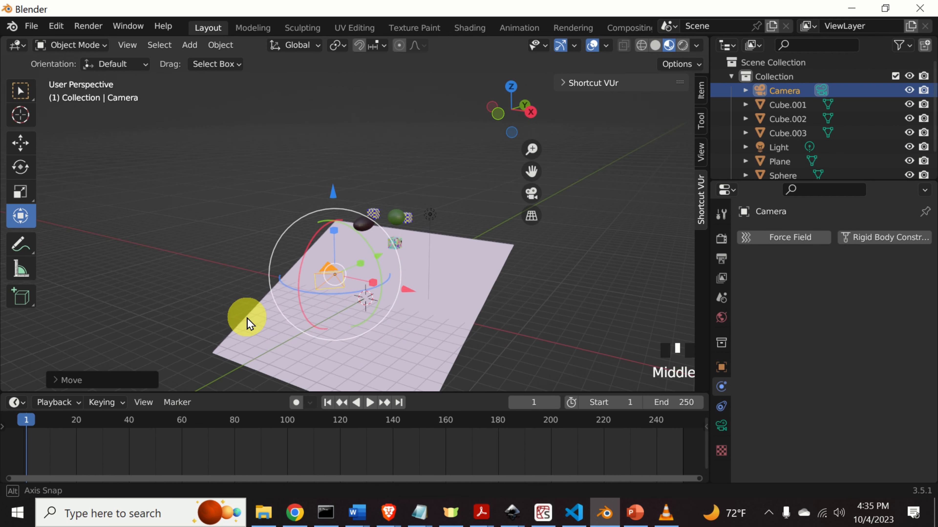
pyautogui.moveTo(450, 304); pyautogui.dragTo(382, 307, button='middle')
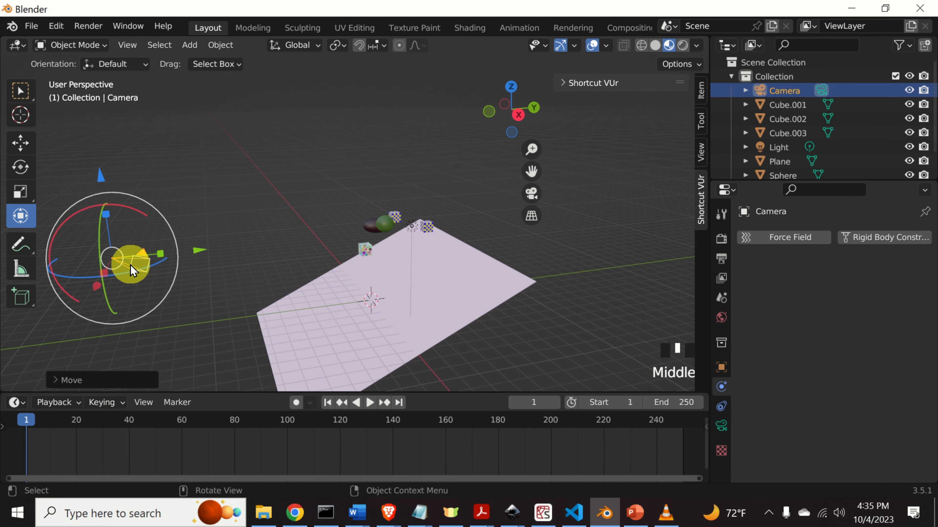
pyautogui.moveTo(116, 263); pyautogui.dragTo(69, 254)
pyautogui.moveTo(129, 277); pyautogui.dragTo(246, 303, button='middle')
pyautogui.click(531, 193)
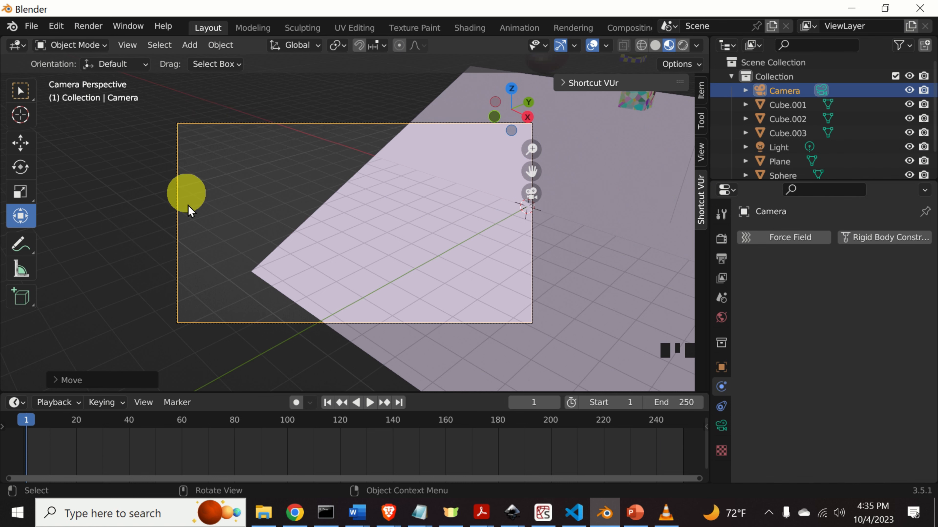
# Step: Move the camera in camera view so the tilted plane and falling objects come closer into the frame
pyautogui.click(178, 291)
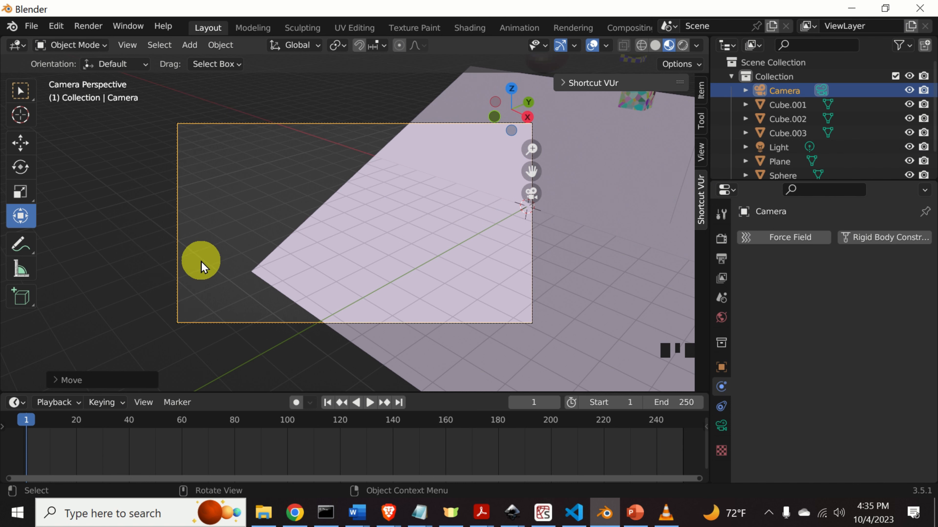
pyautogui.press('g')
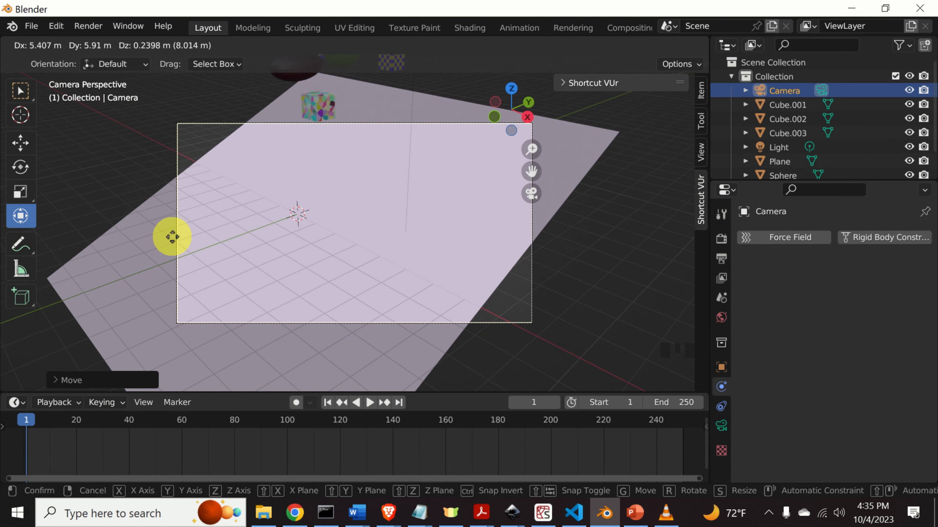
pyautogui.click(172, 240)
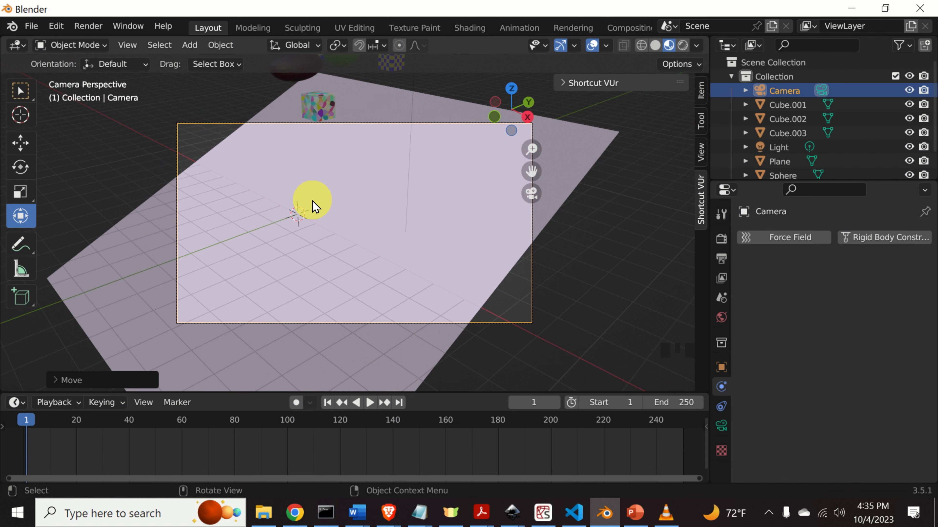
pyautogui.press('g')
pyautogui.click(309, 179)
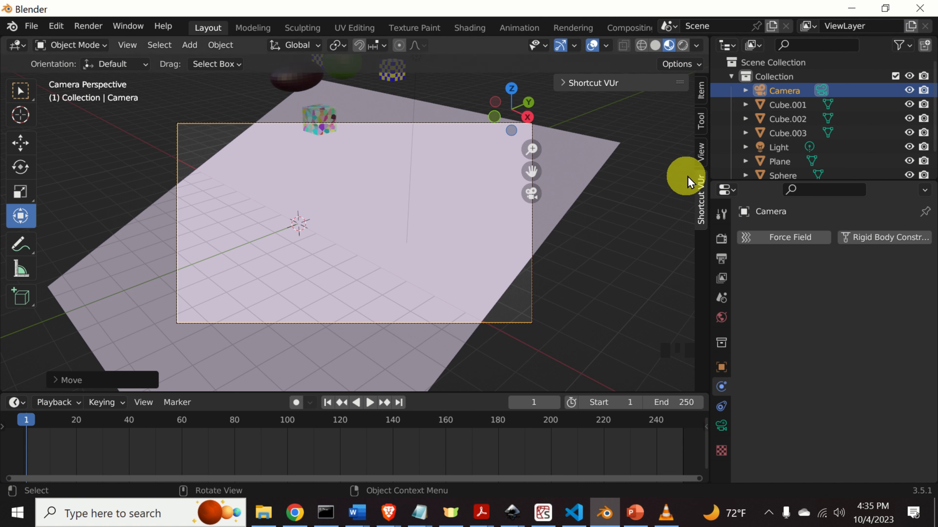
# Step: Set the camera's focal length to 20 mm and start repositioning the camera to refine the framing
pyautogui.click(745, 91)
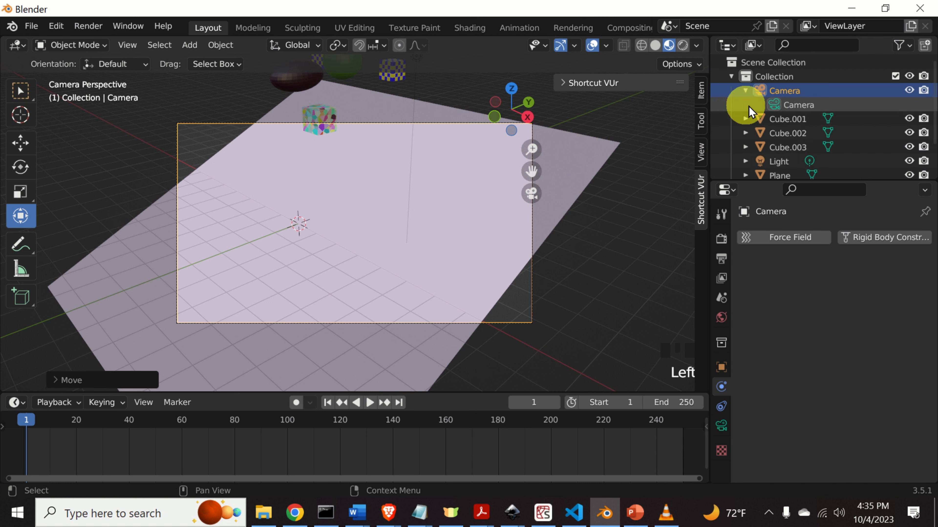
pyautogui.click(783, 106)
pyautogui.click(721, 426)
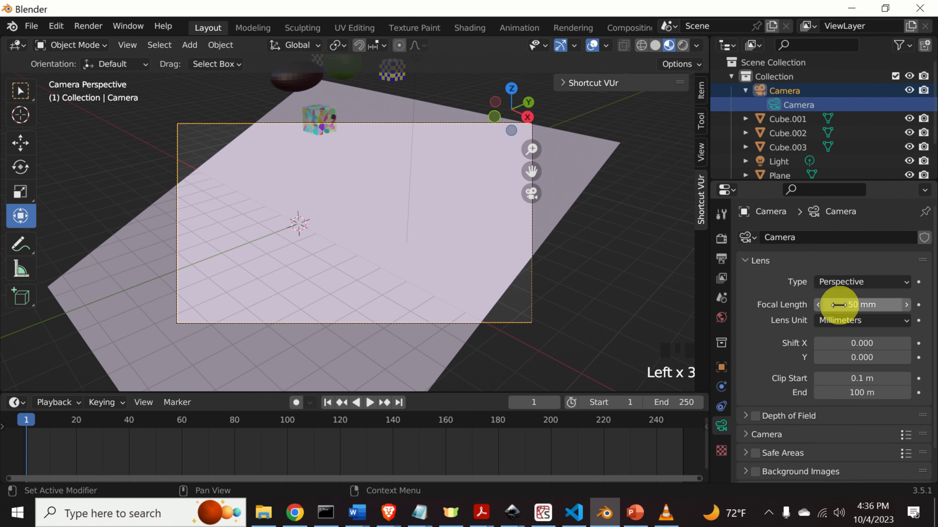
pyautogui.click(849, 304)
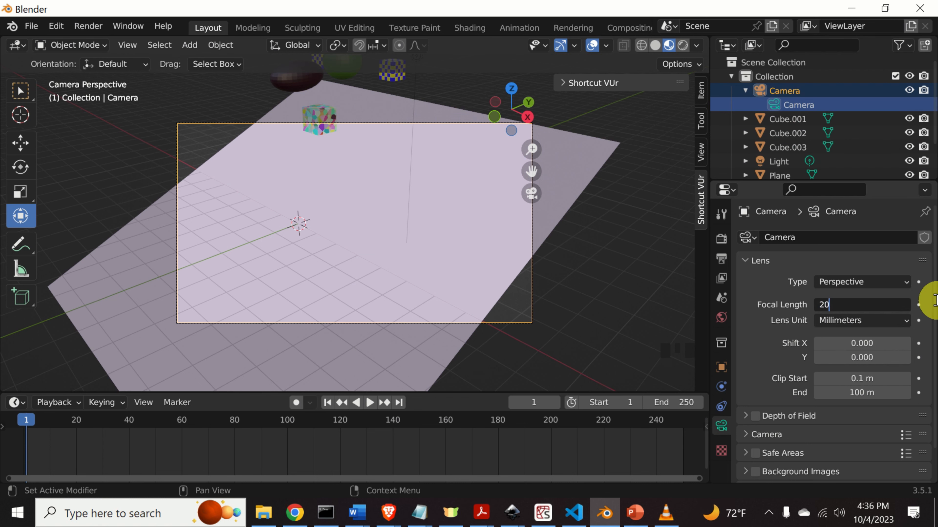
pyautogui.press('Return')
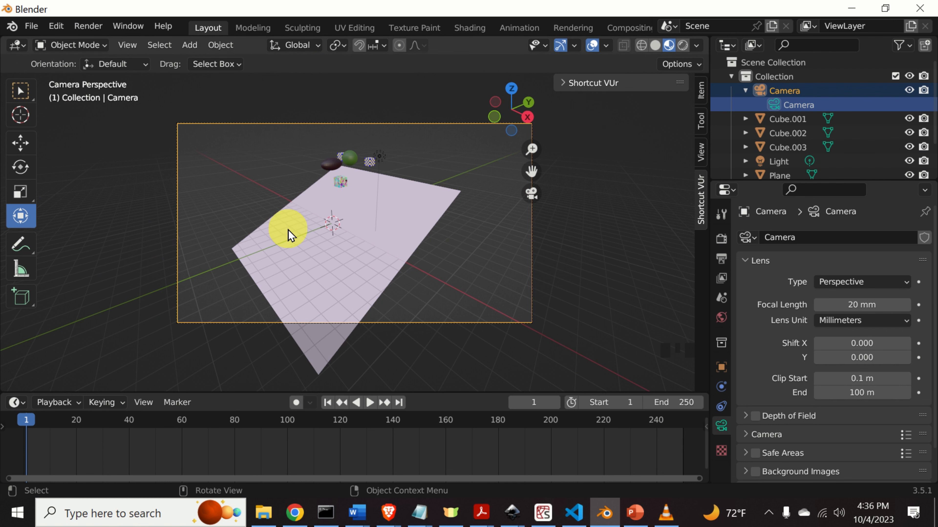
pyautogui.press('g')
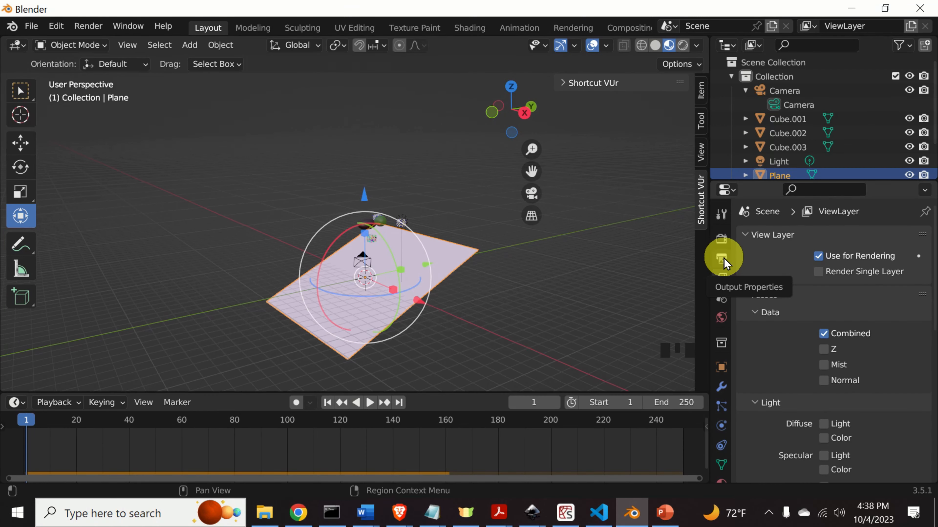
# Step: Widen the properties area and set the output frame rate to 30 fps
pyautogui.click(721, 260)
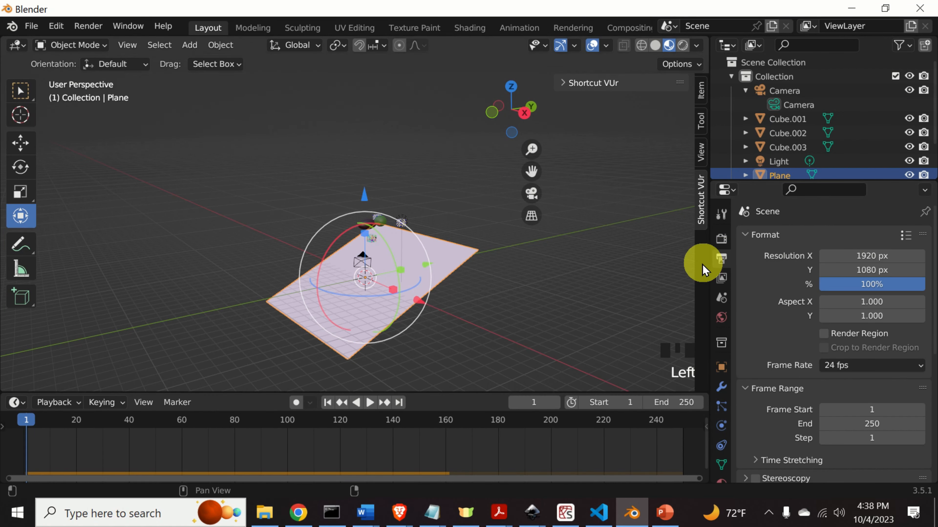
pyautogui.moveTo(709, 267); pyautogui.dragTo(570, 254)
pyautogui.scroll(-1, 731, 298)
pyautogui.click(775, 349)
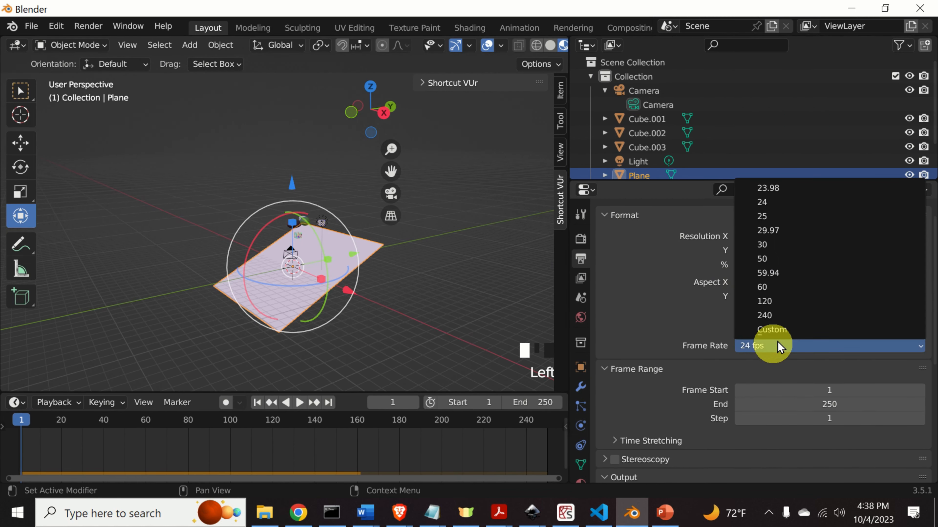
pyautogui.click(774, 248)
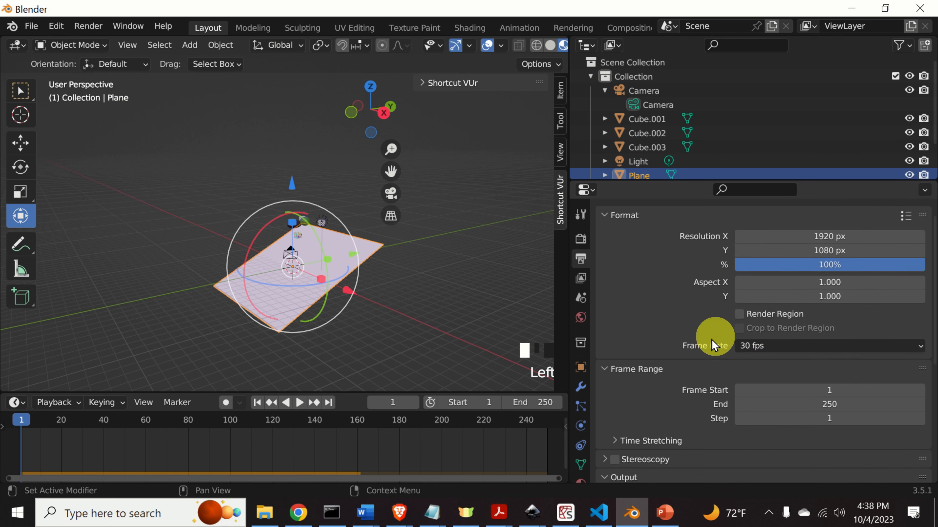
# Step: Set the render output path to C:\tmp\ with the file name prefix image
pyautogui.scroll(-8, 692, 349)
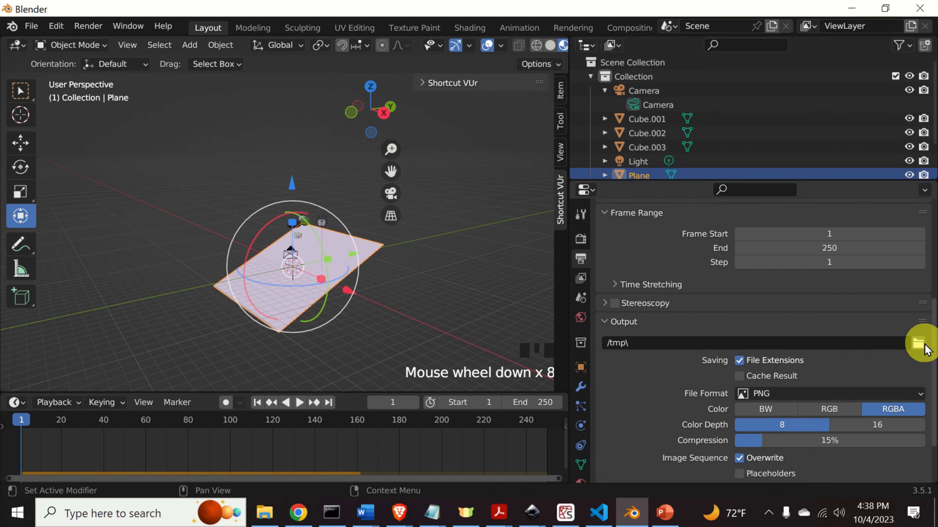
pyautogui.click(918, 344)
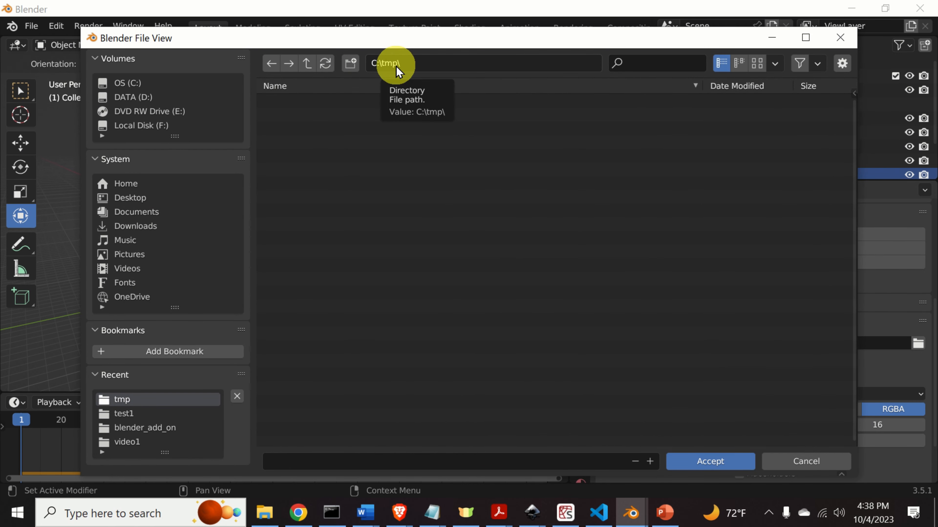
pyautogui.click(354, 459)
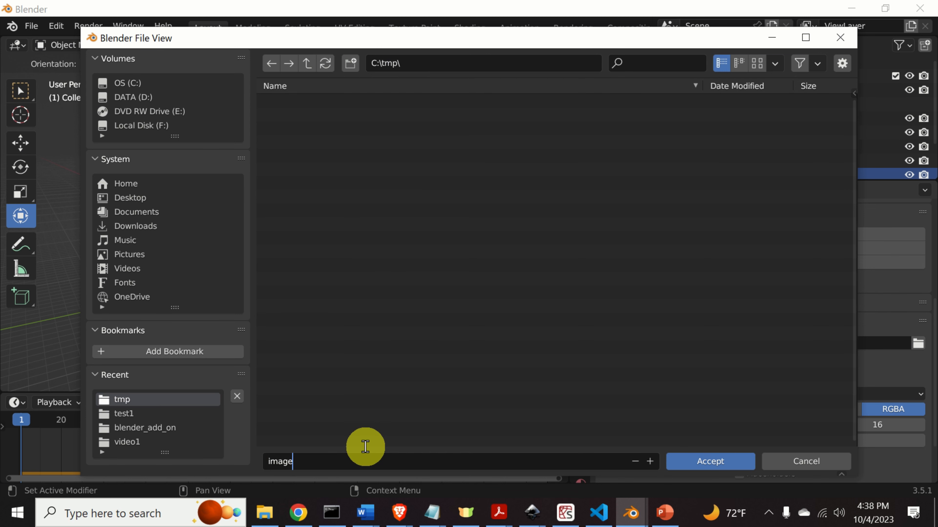
pyautogui.click(714, 460)
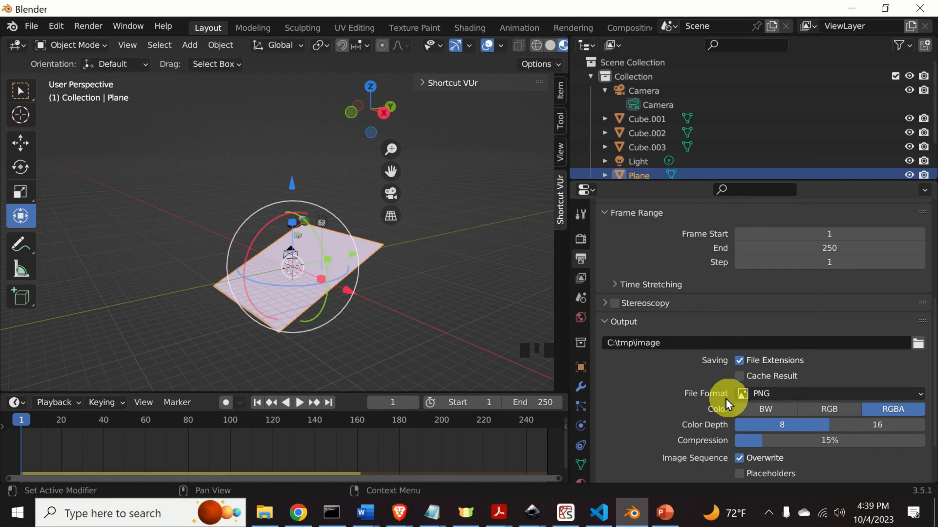
# Step: Review the image and movie output formats and choose PNG as the file format
pyautogui.scroll(-2, 726, 399)
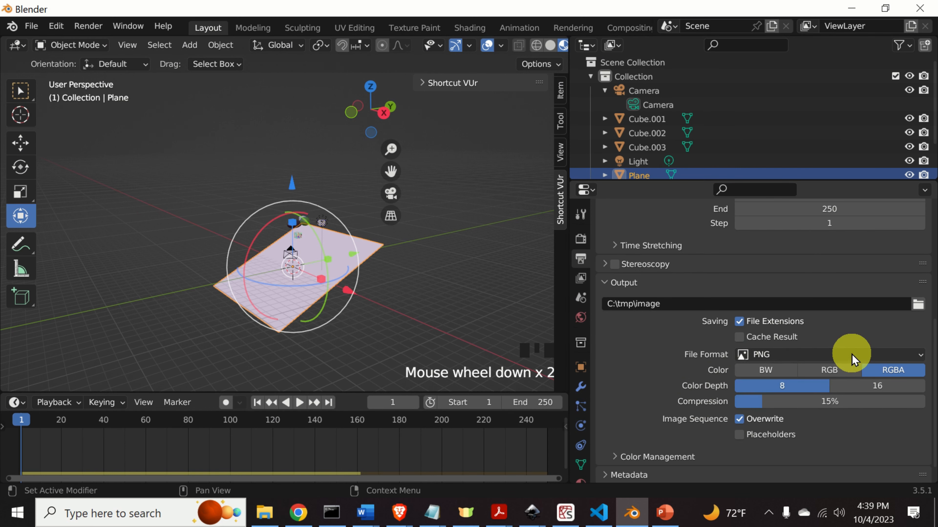
pyautogui.click(832, 355)
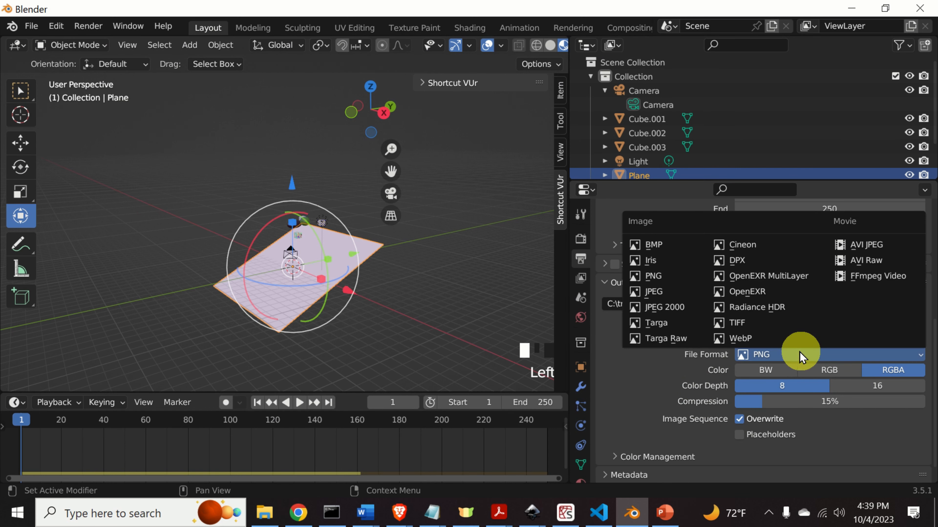
pyautogui.click(675, 275)
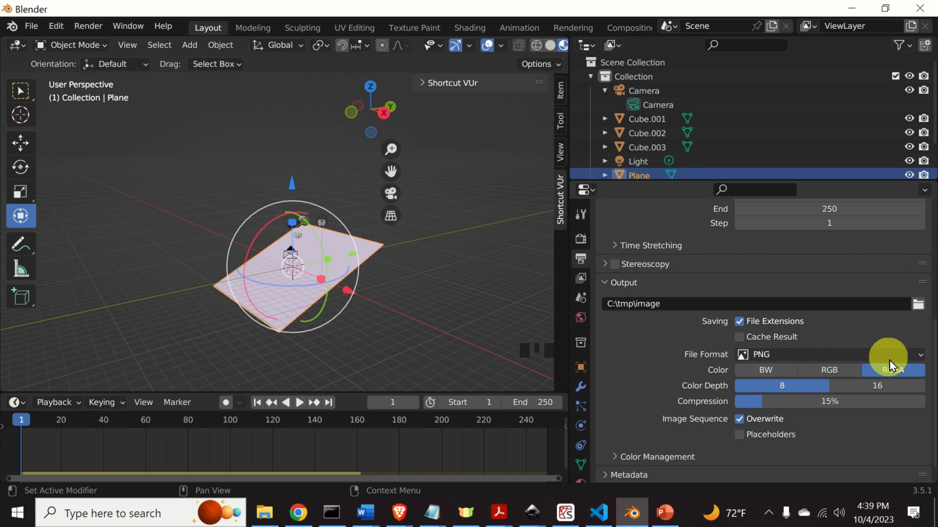
pyautogui.click(909, 357)
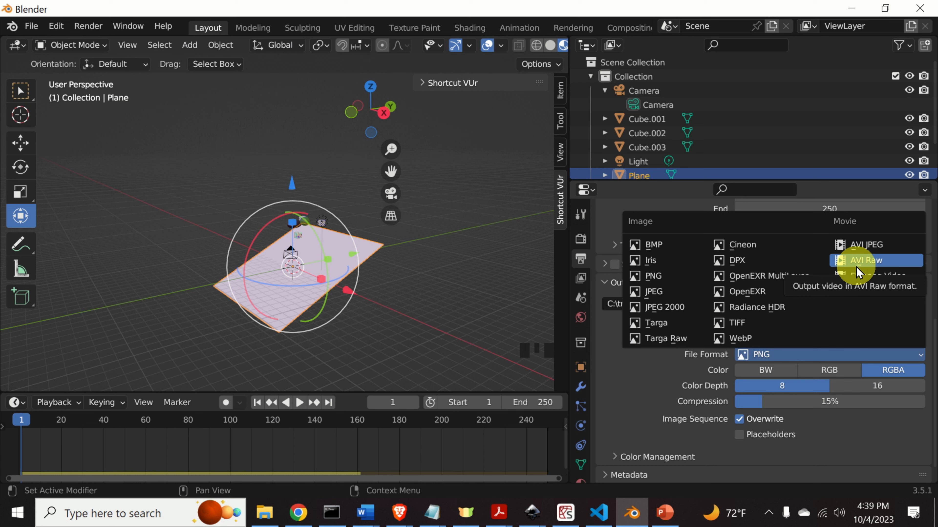
pyautogui.click(653, 275)
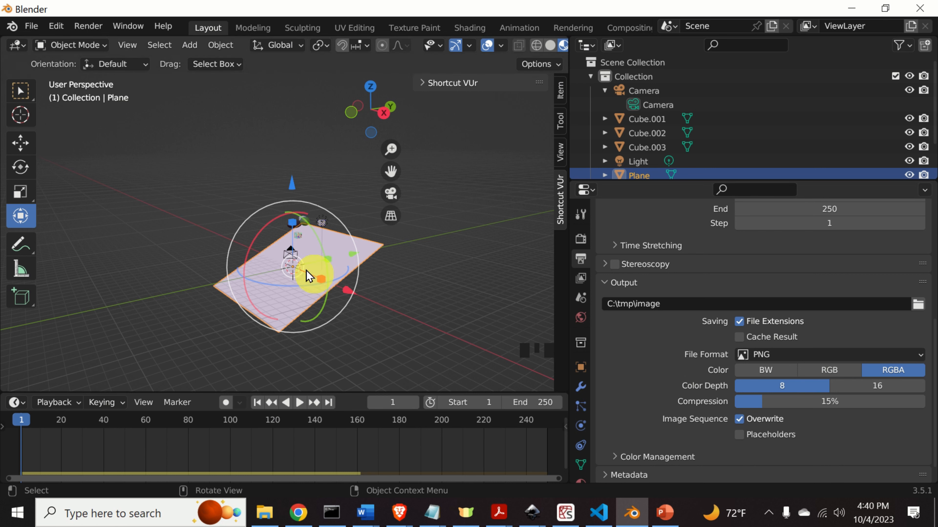
# Step: Render the full animation to the output folder
pyautogui.click(97, 31)
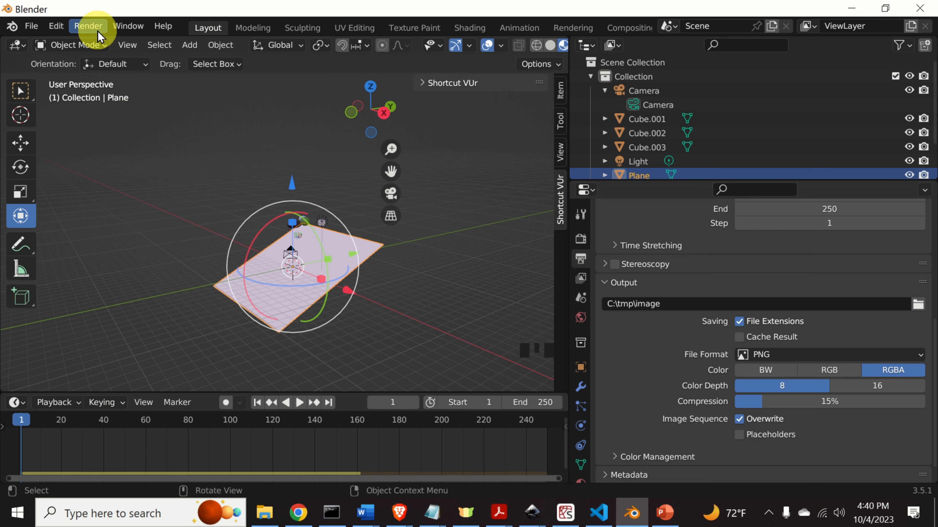
pyautogui.click(89, 26)
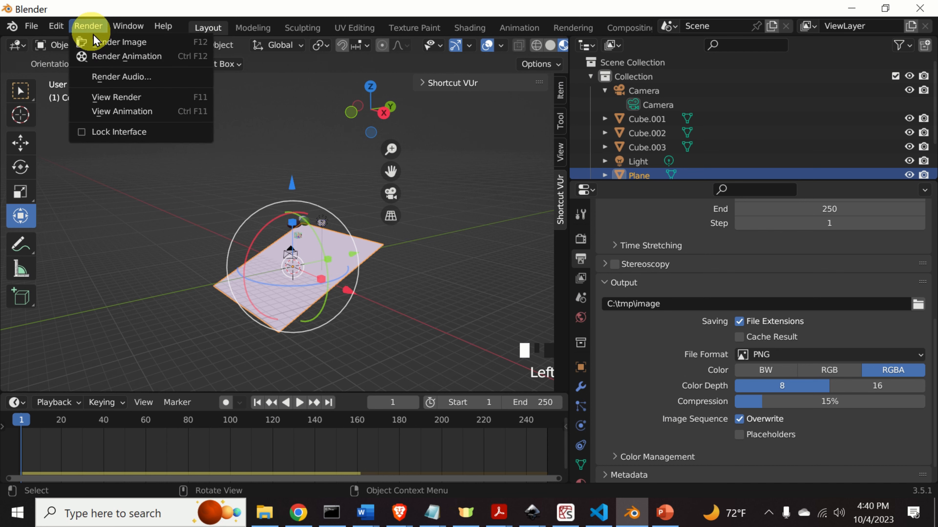
pyautogui.click(135, 59)
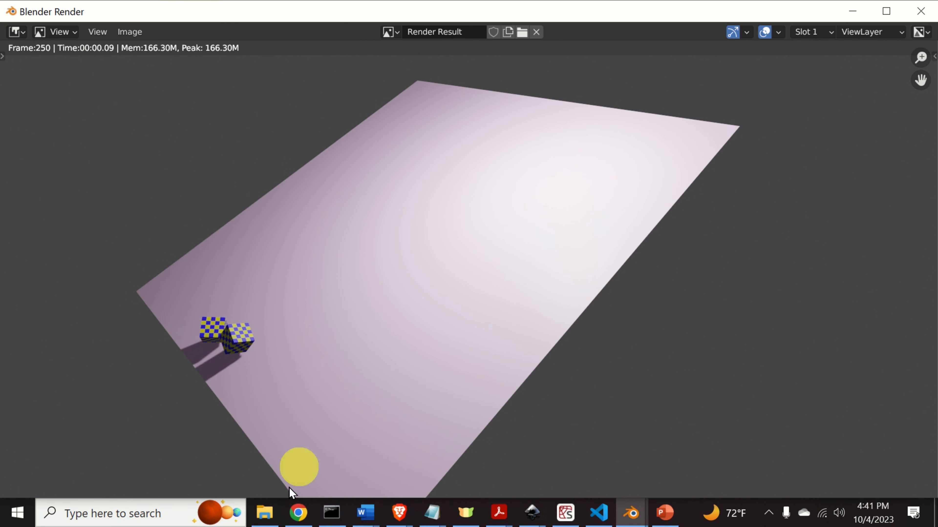
# Step: Switch to File Explorer and view the rendered frames image0001.png and image0002.png from the tmp folder, closing each
pyautogui.click(264, 514)
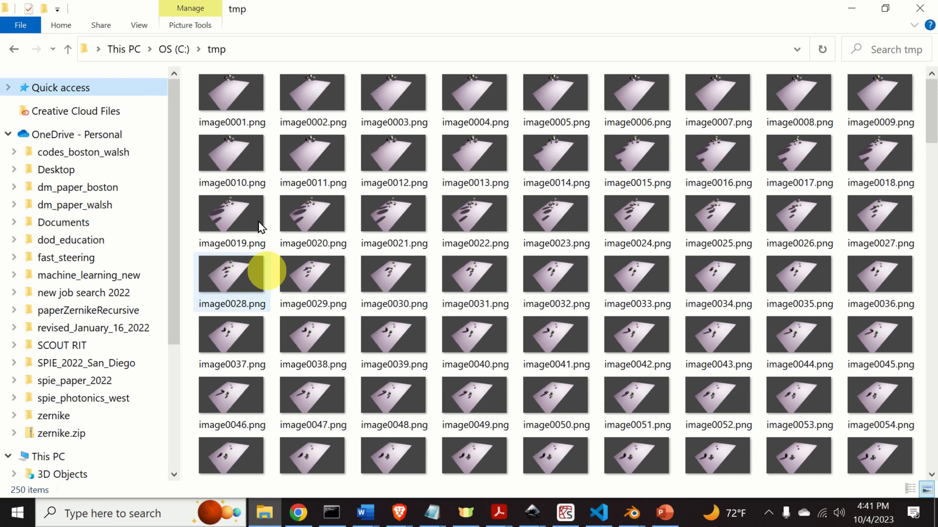
pyautogui.doubleClick(234, 120)
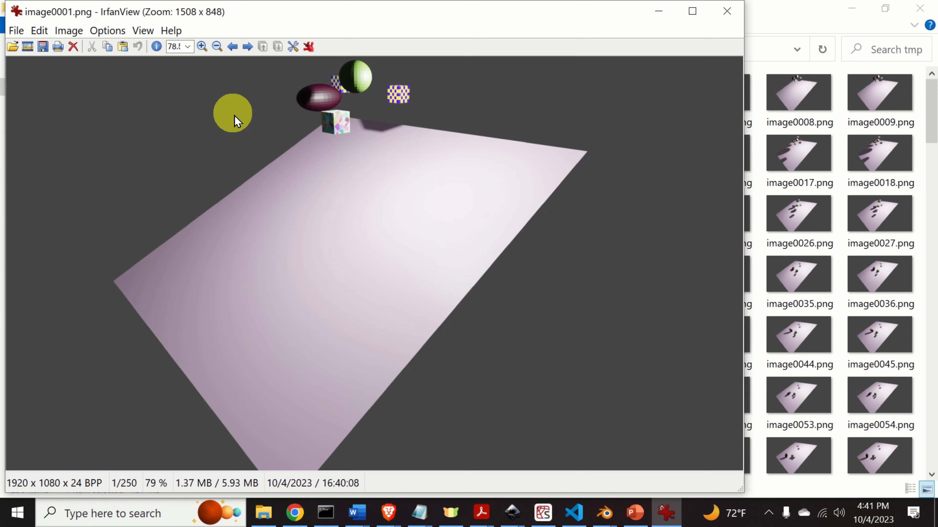
pyautogui.click(731, 12)
pyautogui.doubleClick(314, 126)
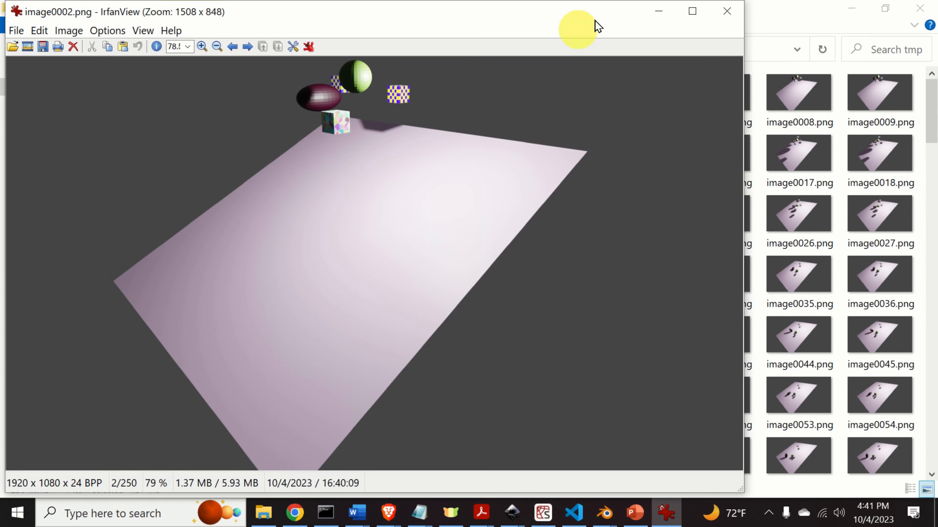
pyautogui.click(725, 12)
# Step: Look through the rest of the rendered frames and view the last one, image0250.png, then close it
pyautogui.scroll(-10, 645, 349)
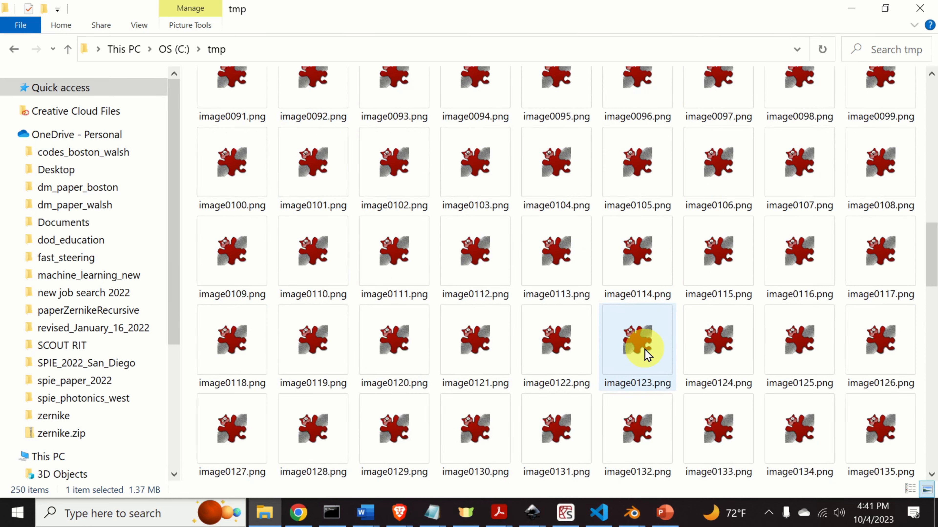
pyautogui.scroll(-13, 645, 350)
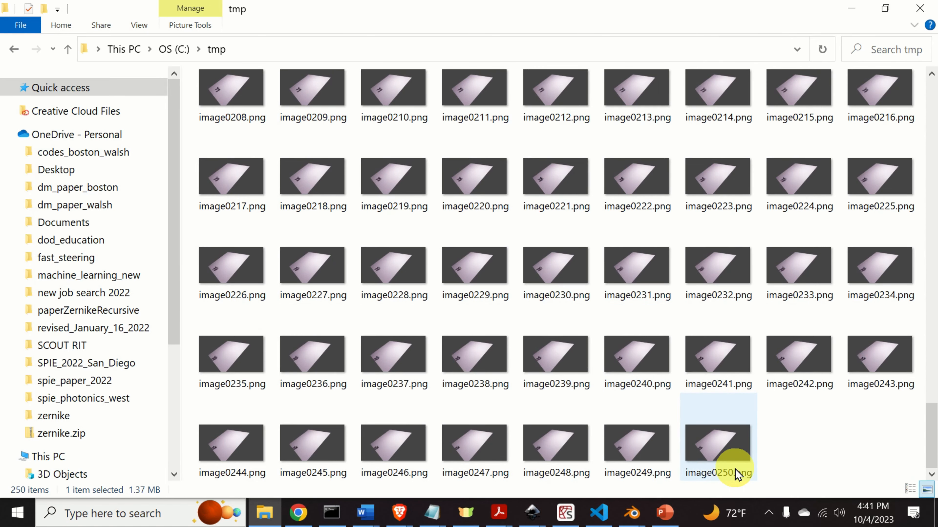
pyautogui.doubleClick(734, 469)
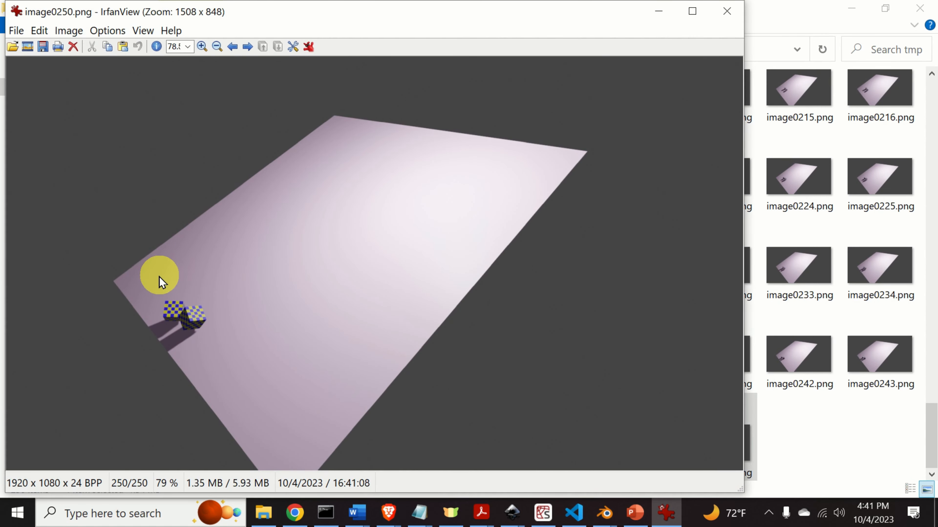
pyautogui.click(724, 15)
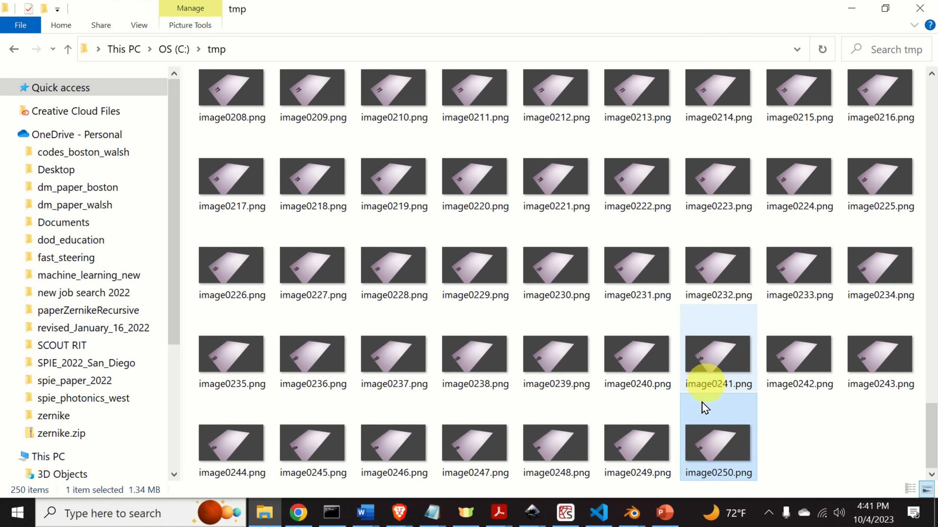
# Step: Switch back to the main Blender window and add a Video Editing workspace
pyautogui.moveTo(639, 518)
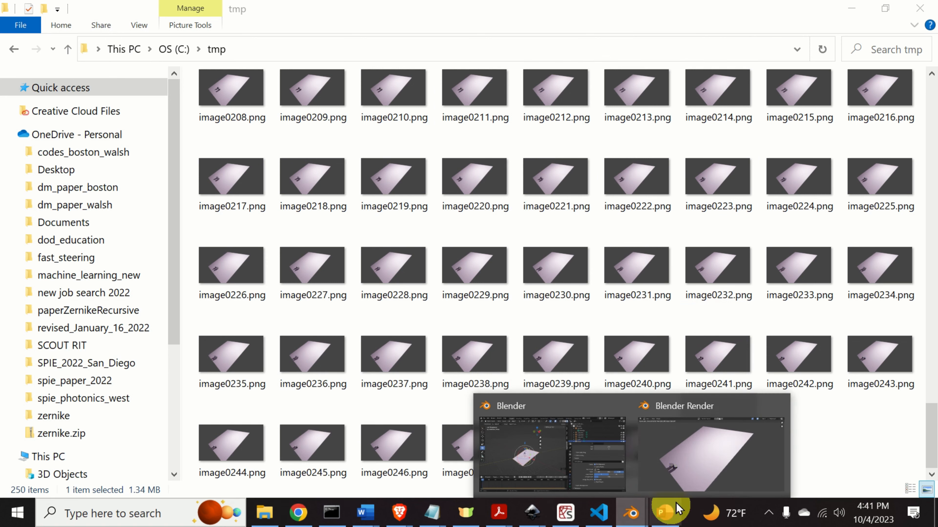
pyautogui.click(702, 473)
pyautogui.click(920, 11)
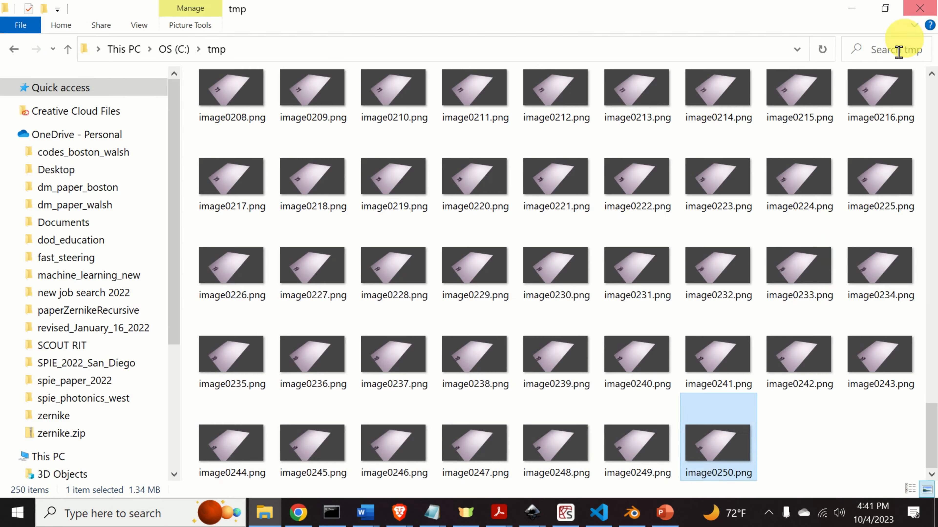
pyautogui.click(634, 521)
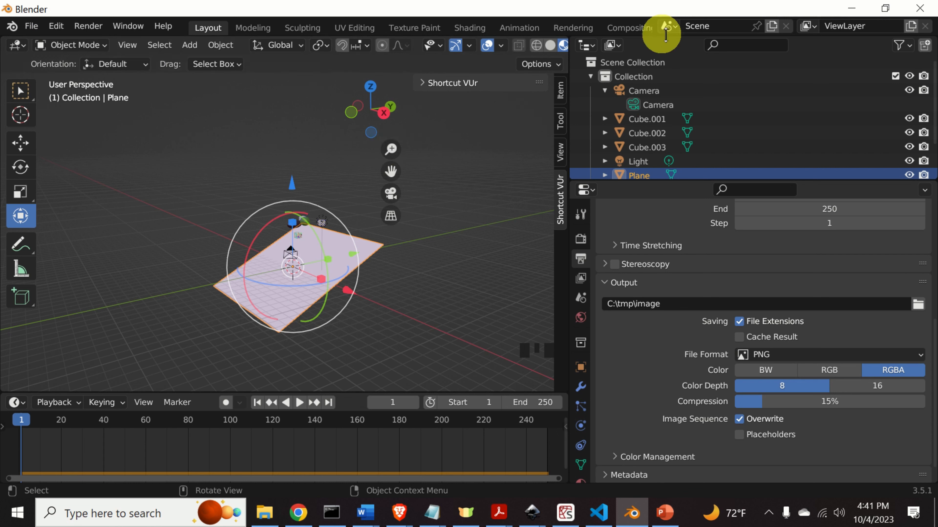
pyautogui.scroll(-9, 642, 33)
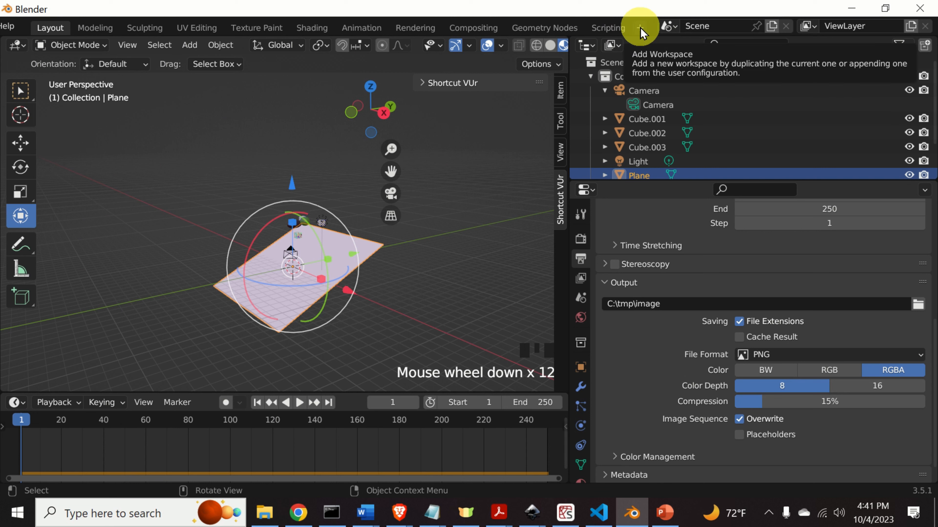
pyautogui.click(640, 32)
pyautogui.moveTo(598, 112)
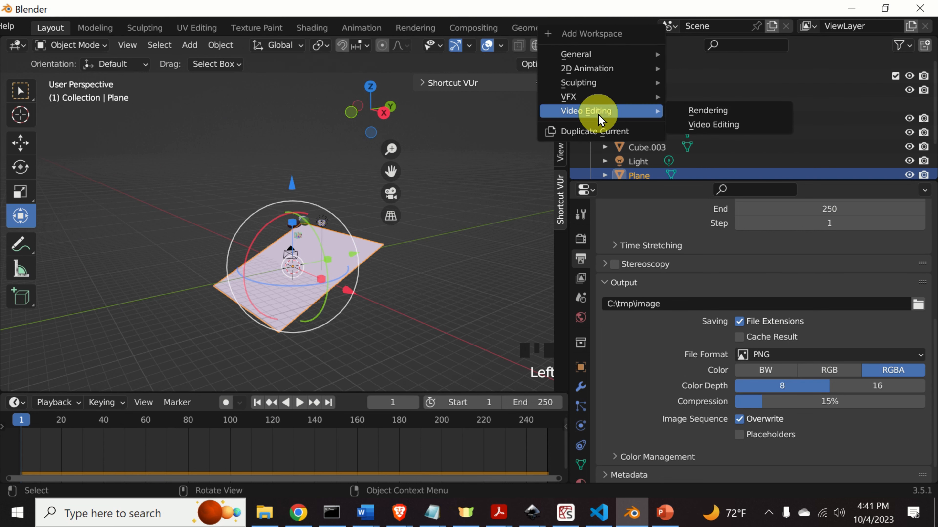
pyautogui.click(702, 122)
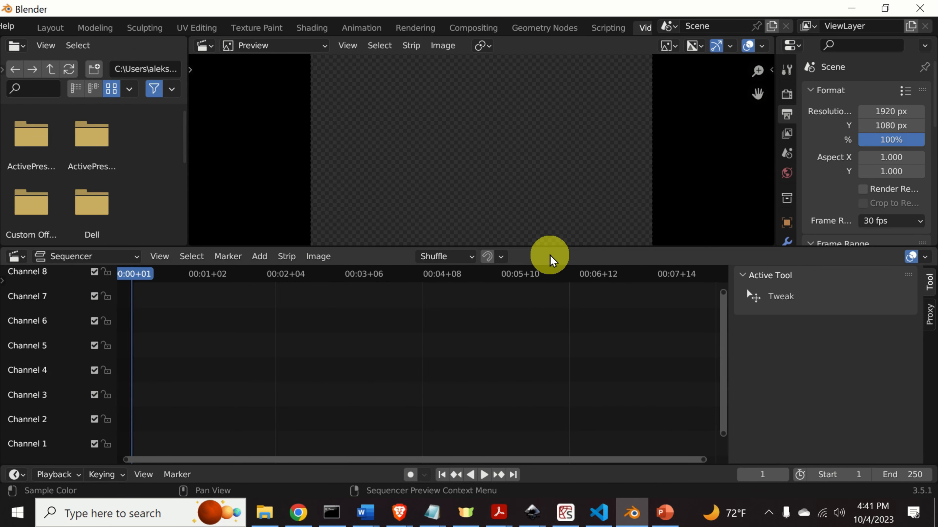
# Step: Enlarge the preview area above the timeline and change its view type to Sequencer
pyautogui.moveTo(556, 247); pyautogui.dragTo(546, 314)
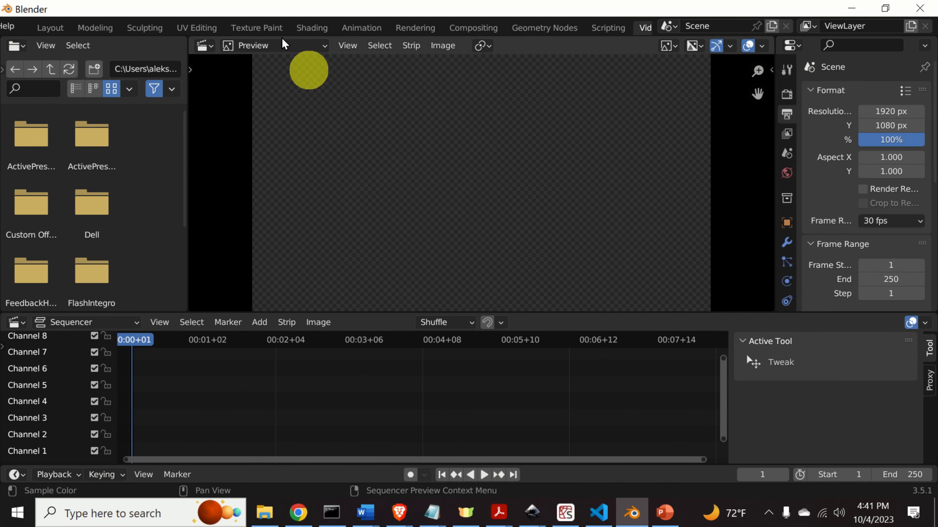
pyautogui.click(323, 46)
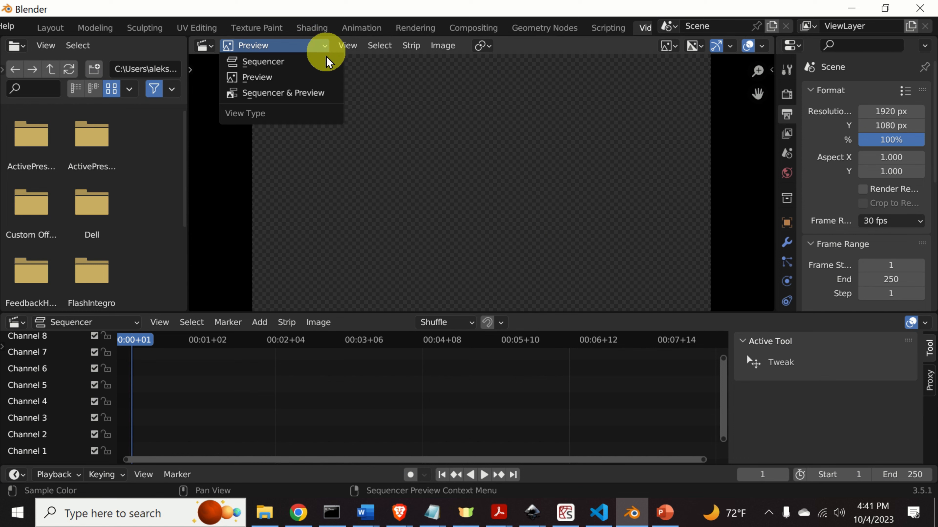
pyautogui.click(302, 63)
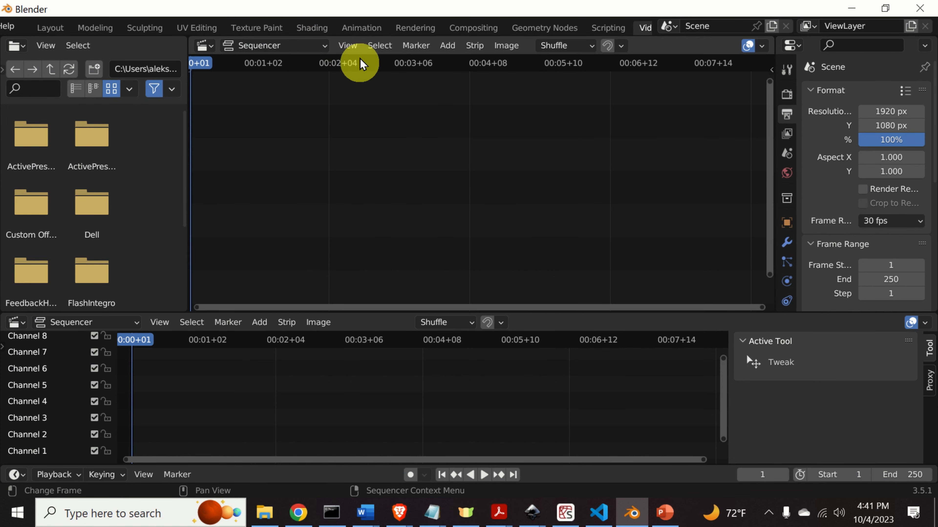
# Step: Add all the rendered PNG frames from C:\tmp as an image sequence strip and fit it in the sequencer
pyautogui.click(430, 48)
pyautogui.click(447, 47)
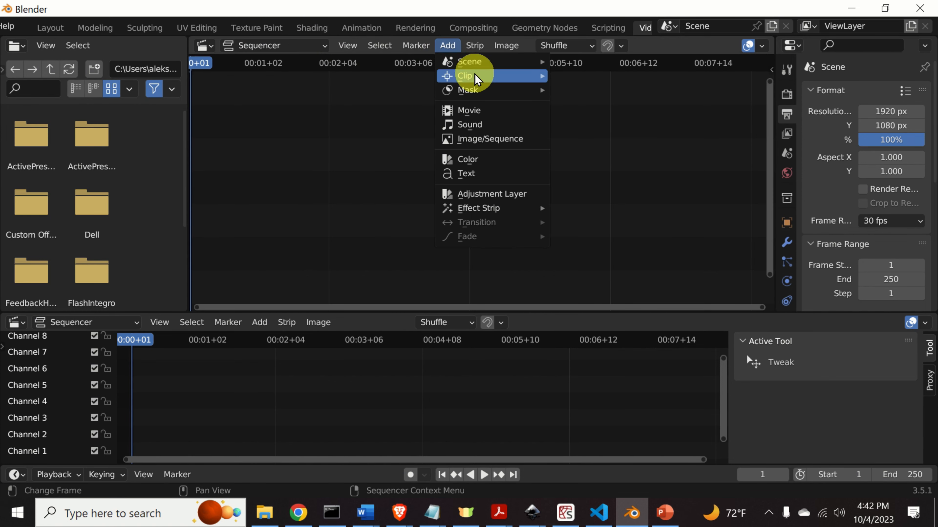
pyautogui.click(496, 147)
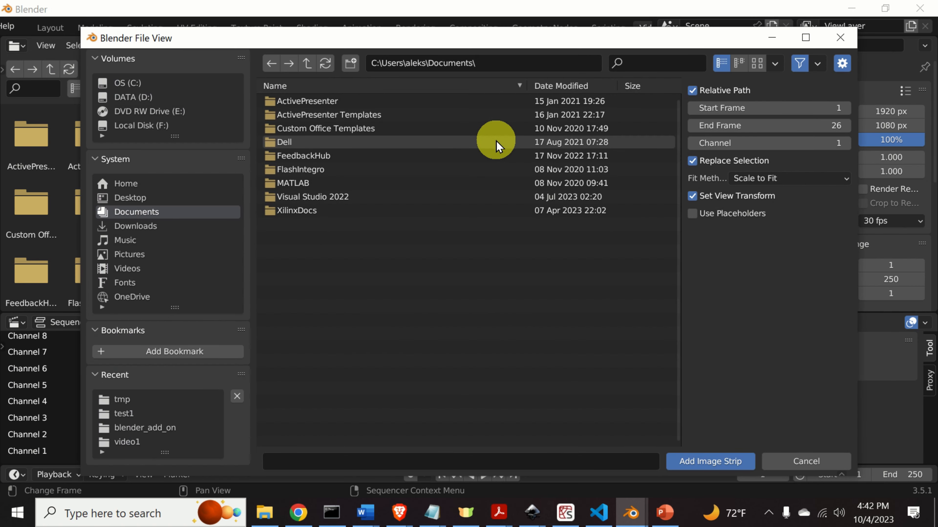
pyautogui.click(141, 84)
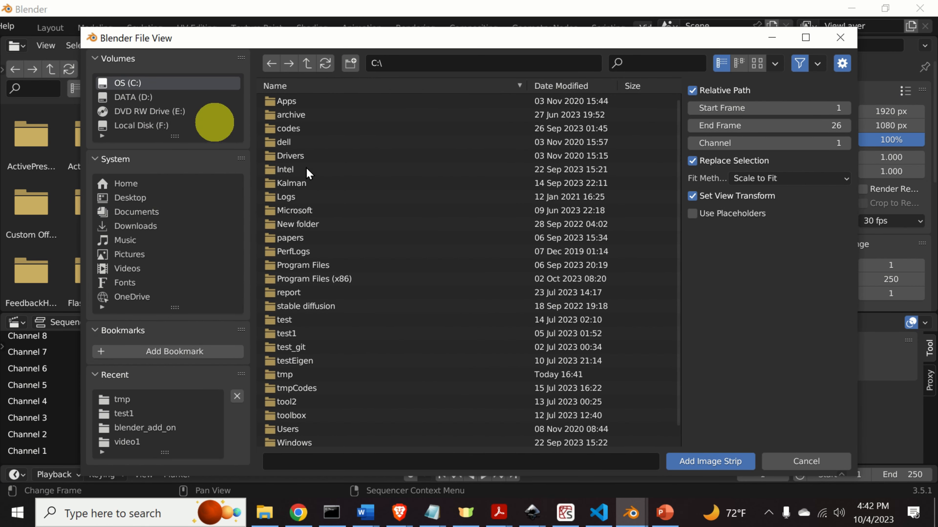
pyautogui.doubleClick(292, 376)
pyautogui.click(334, 183)
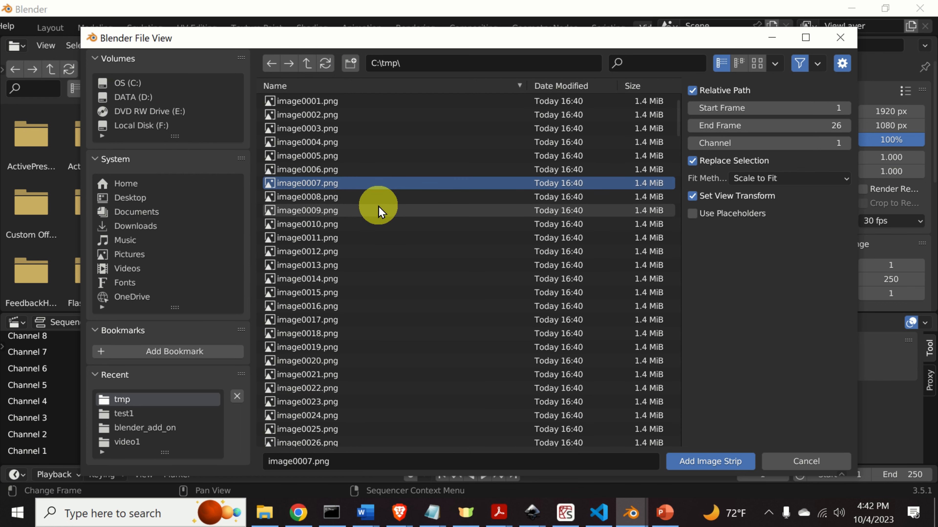
pyautogui.press('a')
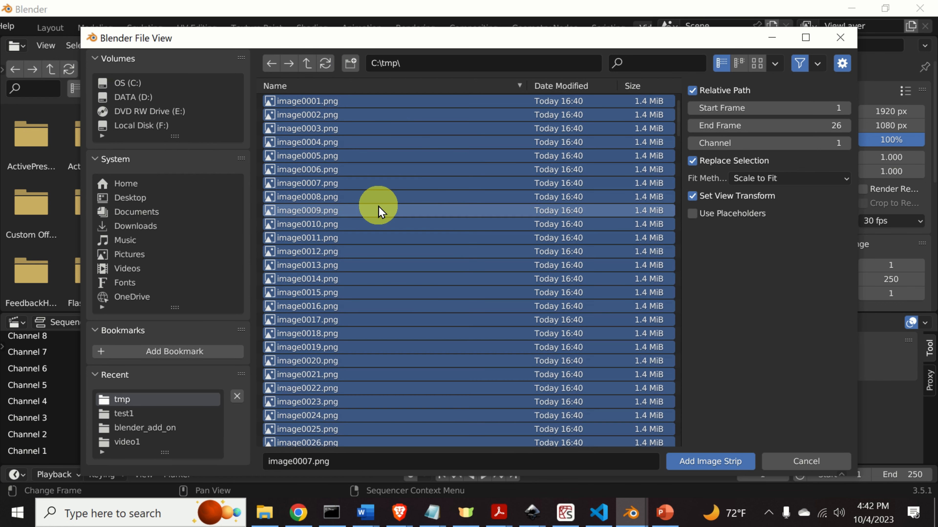
pyautogui.click(715, 466)
pyautogui.press('Home')
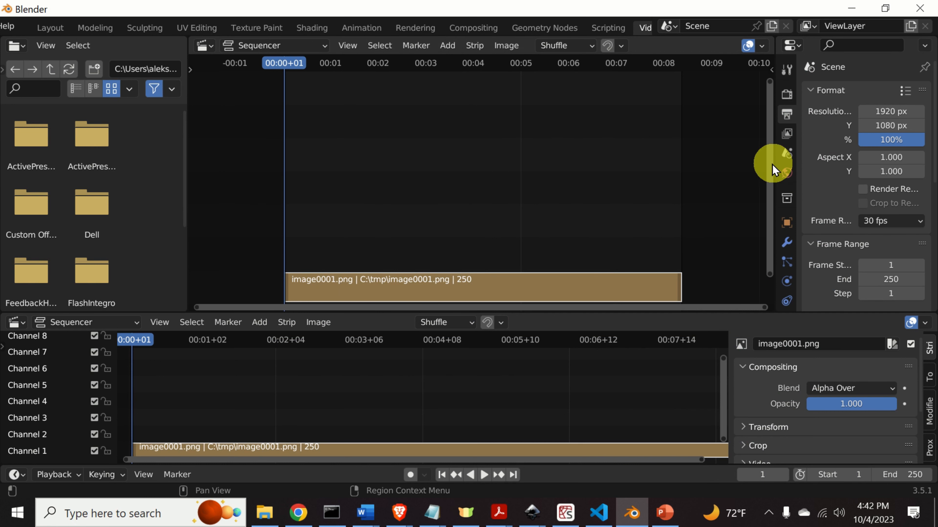
# Step: Widen the properties area, set the output path to C:\tmp\final_video and choose FFmpeg Video as the file format
pyautogui.moveTo(772, 161); pyautogui.dragTo(663, 155)
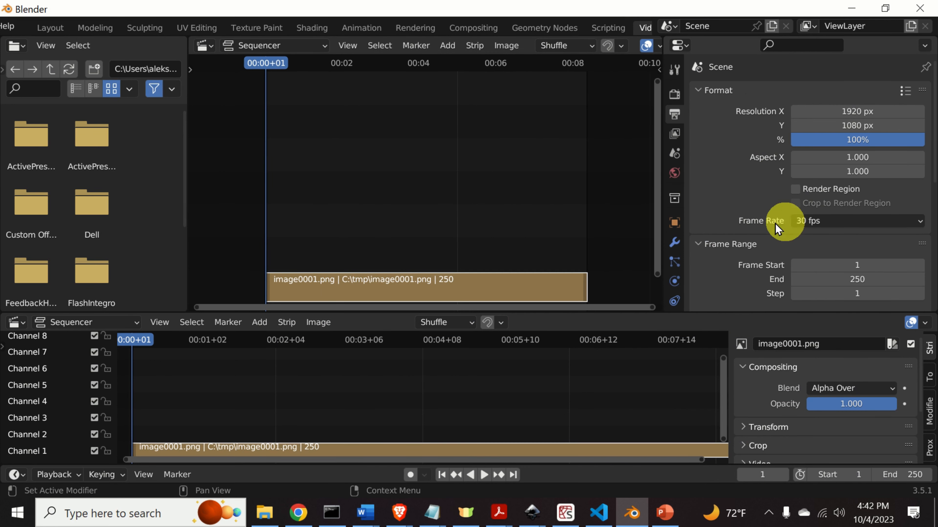
pyautogui.scroll(-3, 839, 226)
pyautogui.scroll(-4, 839, 227)
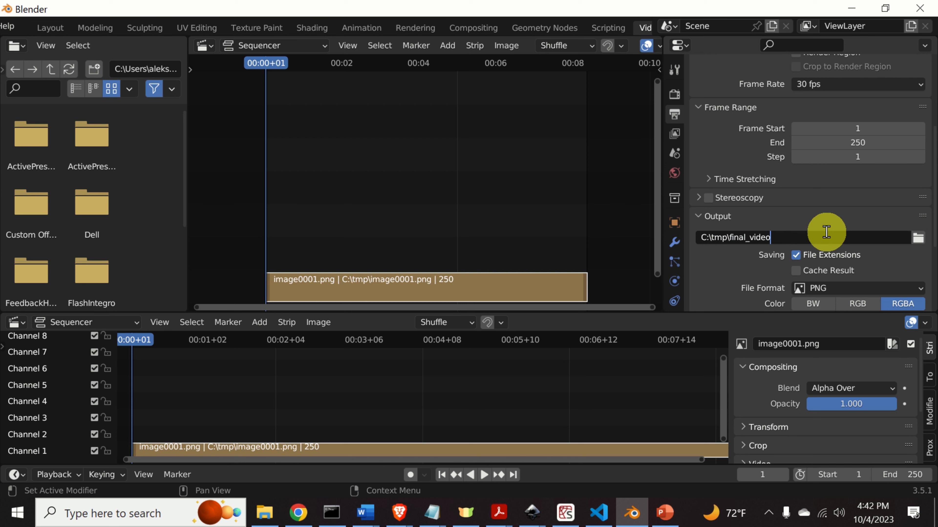
pyautogui.click(921, 290)
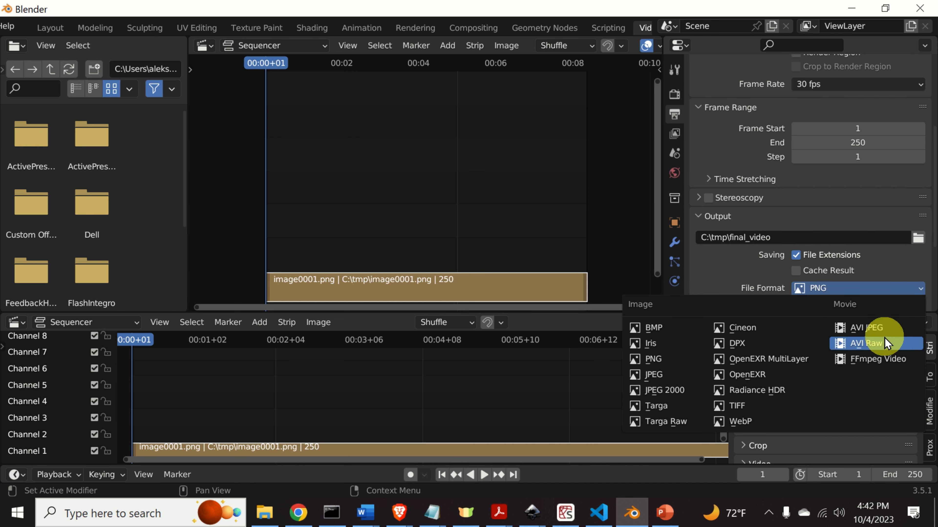
pyautogui.click(882, 366)
# Step: Set the video encoding container to MPEG-4 and the output quality to Lossless
pyautogui.scroll(-5, 833, 242)
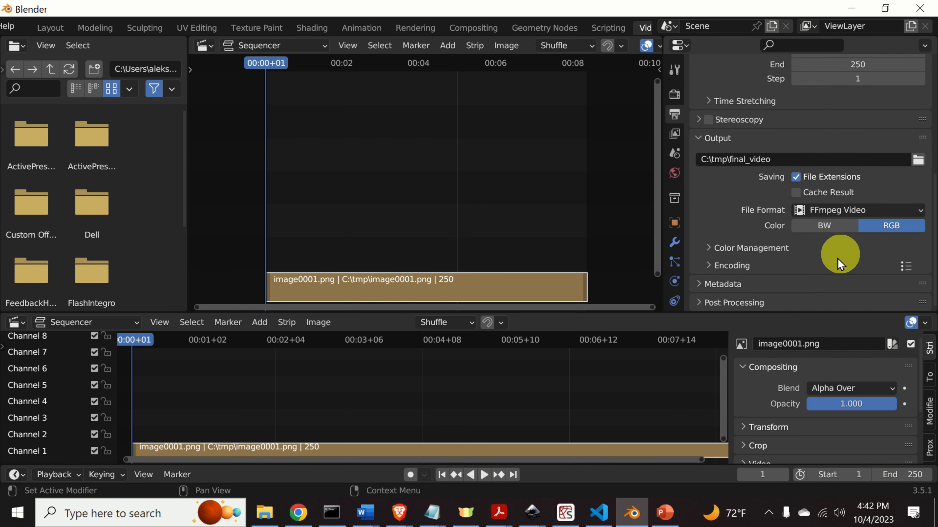
pyautogui.click(715, 265)
pyautogui.scroll(-2, 796, 251)
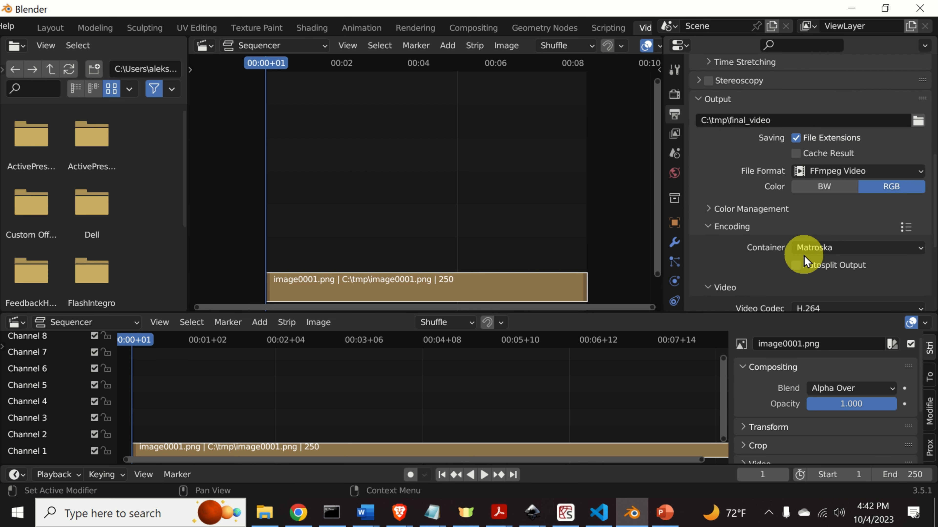
pyautogui.click(852, 254)
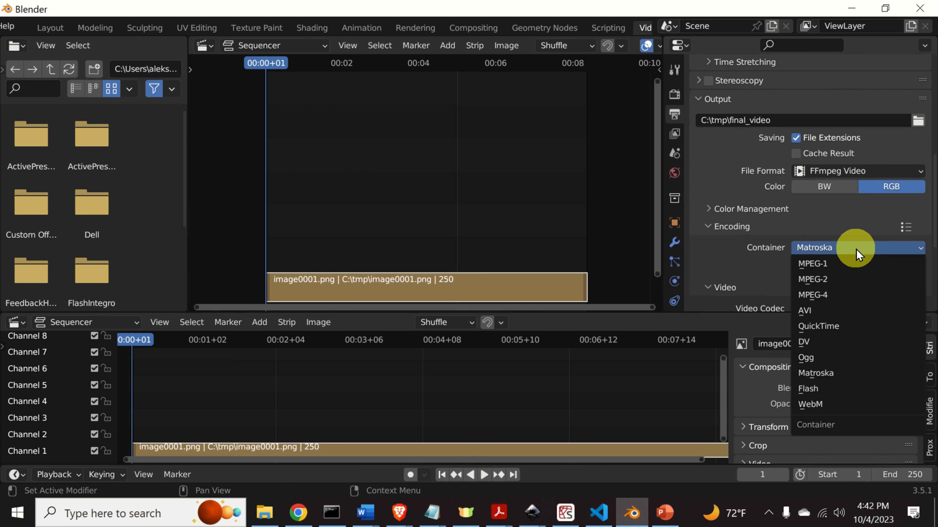
pyautogui.click(841, 295)
pyautogui.scroll(-3, 781, 273)
pyautogui.scroll(-1, 798, 258)
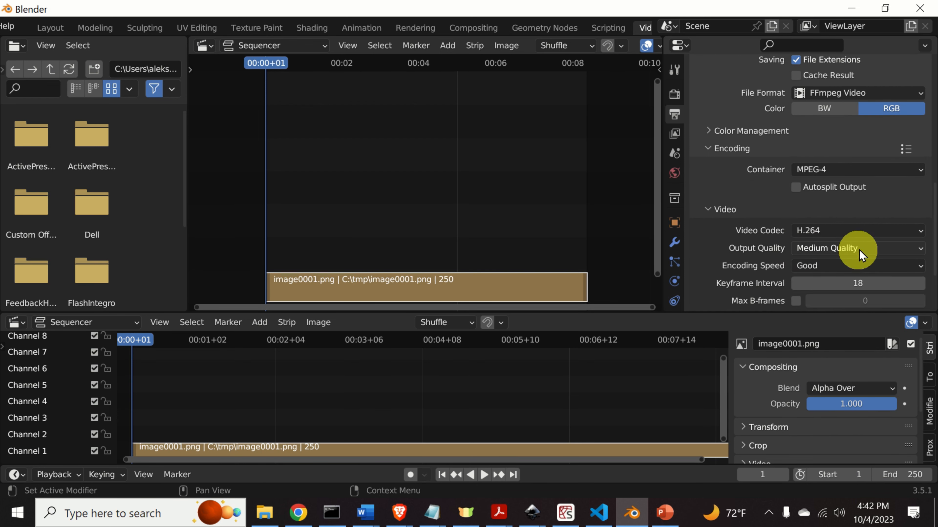
pyautogui.click(857, 249)
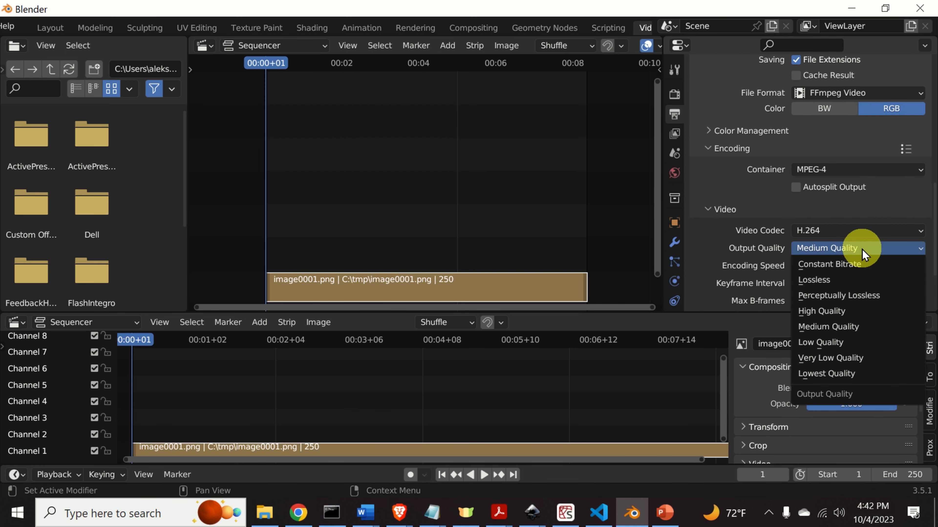
pyautogui.click(848, 284)
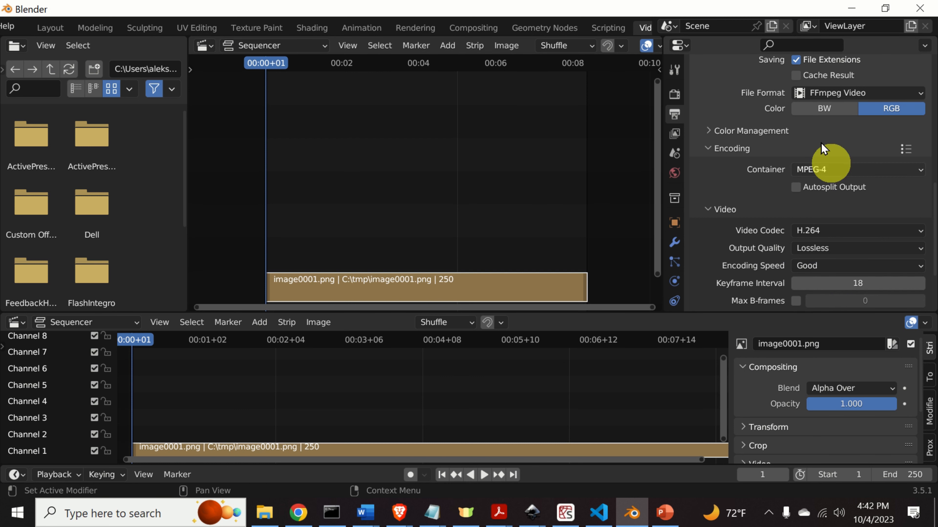
# Step: Render the sequenced animation to the video file
pyautogui.scroll(-3, 70, 29)
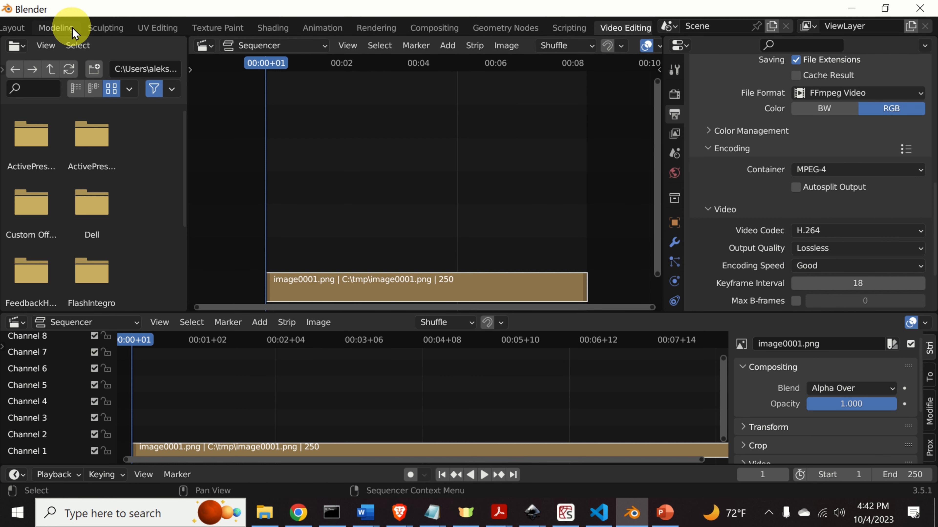
pyautogui.scroll(10, 72, 32)
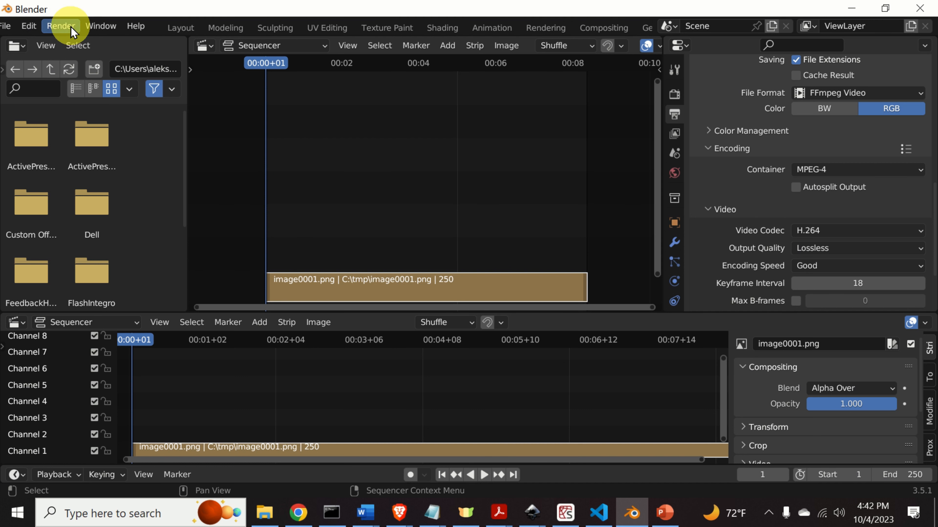
pyautogui.click(62, 27)
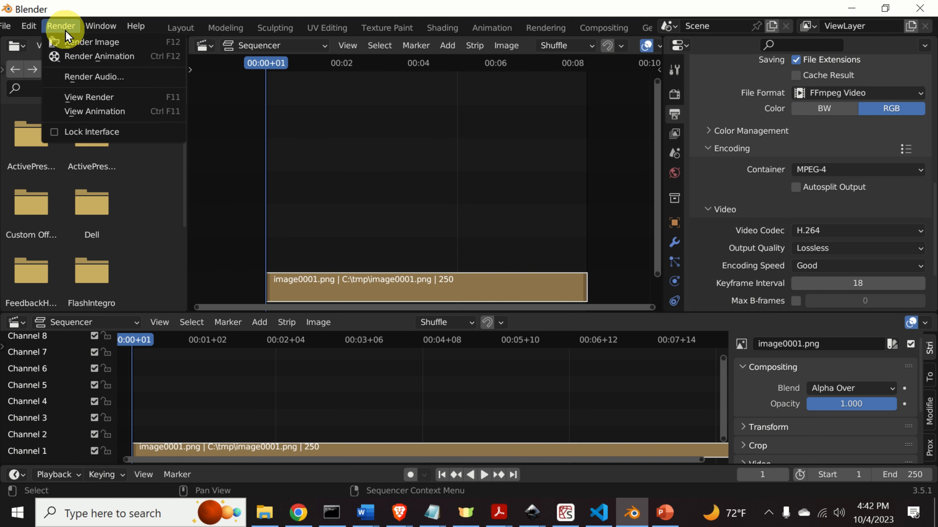
pyautogui.click(107, 56)
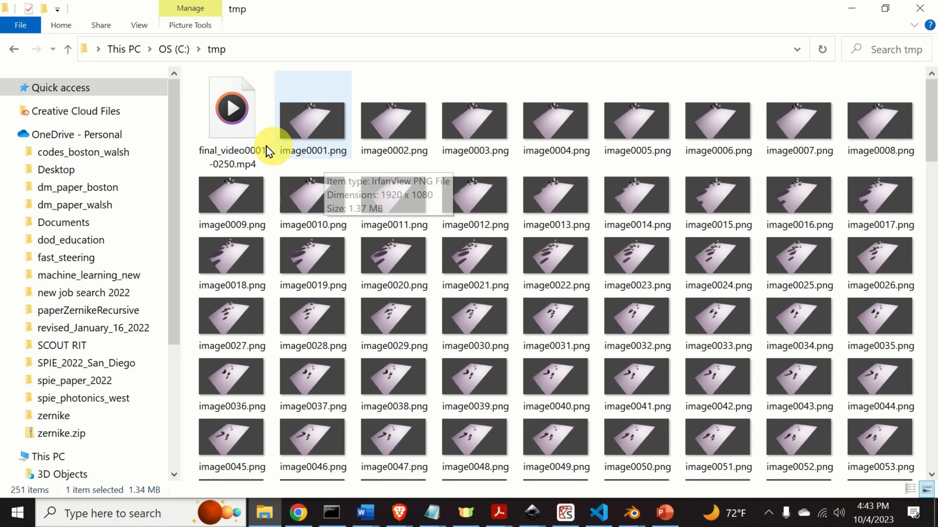
# Step: Play the rendered final_video0001-0250.mp4 from the tmp folder in VLC media player
pyautogui.click(244, 145)
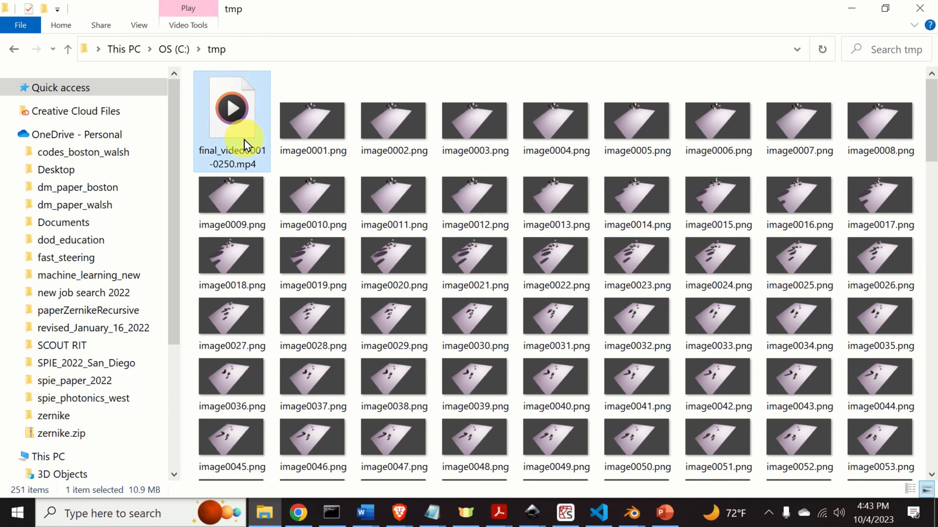
pyautogui.rightClick(244, 145)
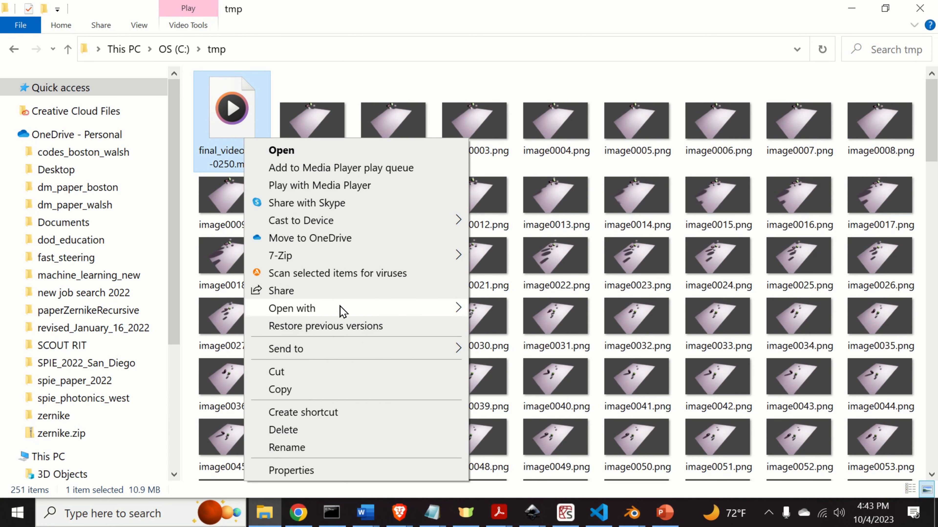
pyautogui.moveTo(347, 308)
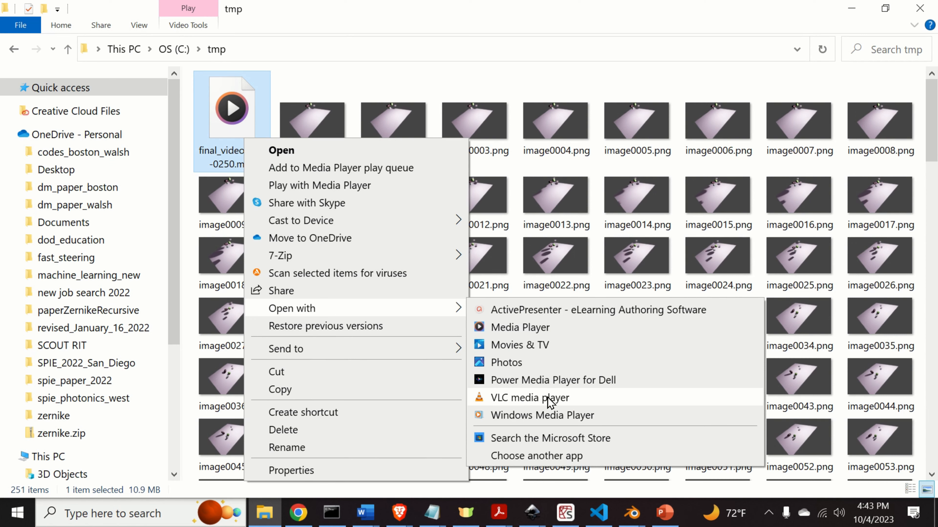
pyautogui.click(550, 405)
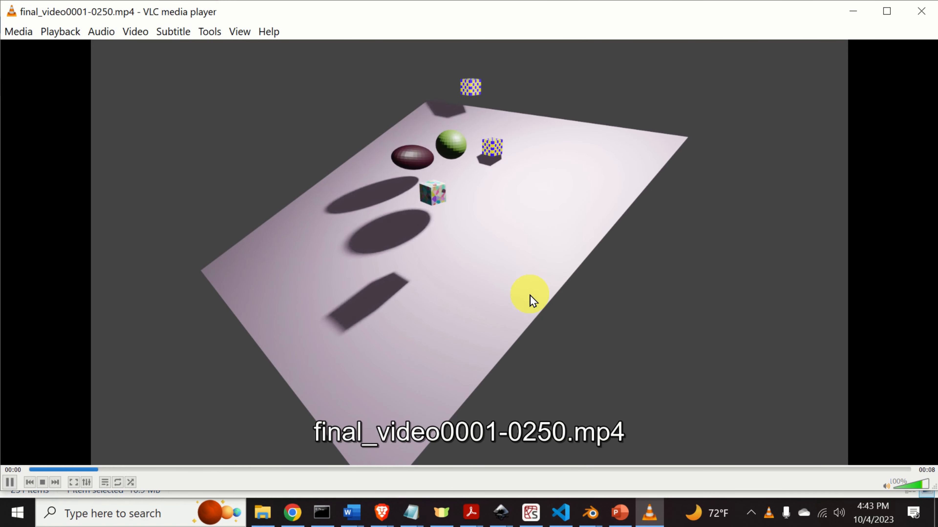